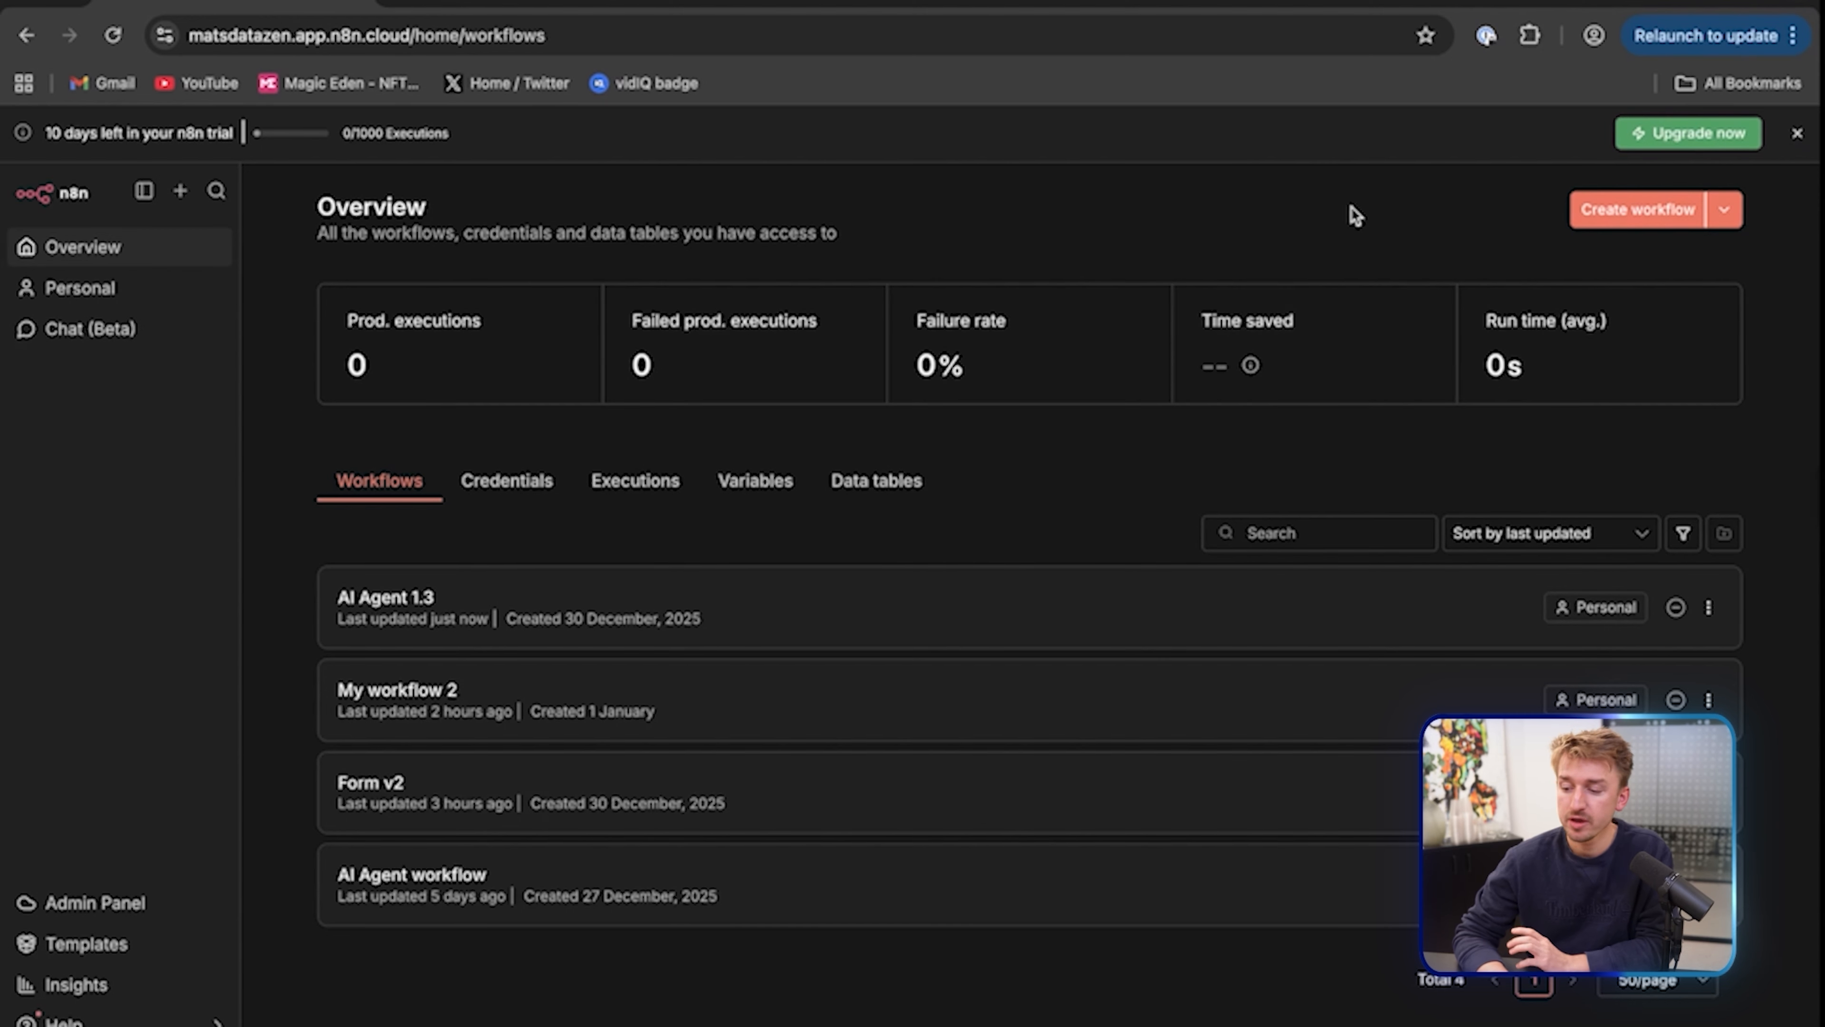
# Create a new blank workflow and bring up the list of trigger options for its first step
pyautogui.click(1631, 213)
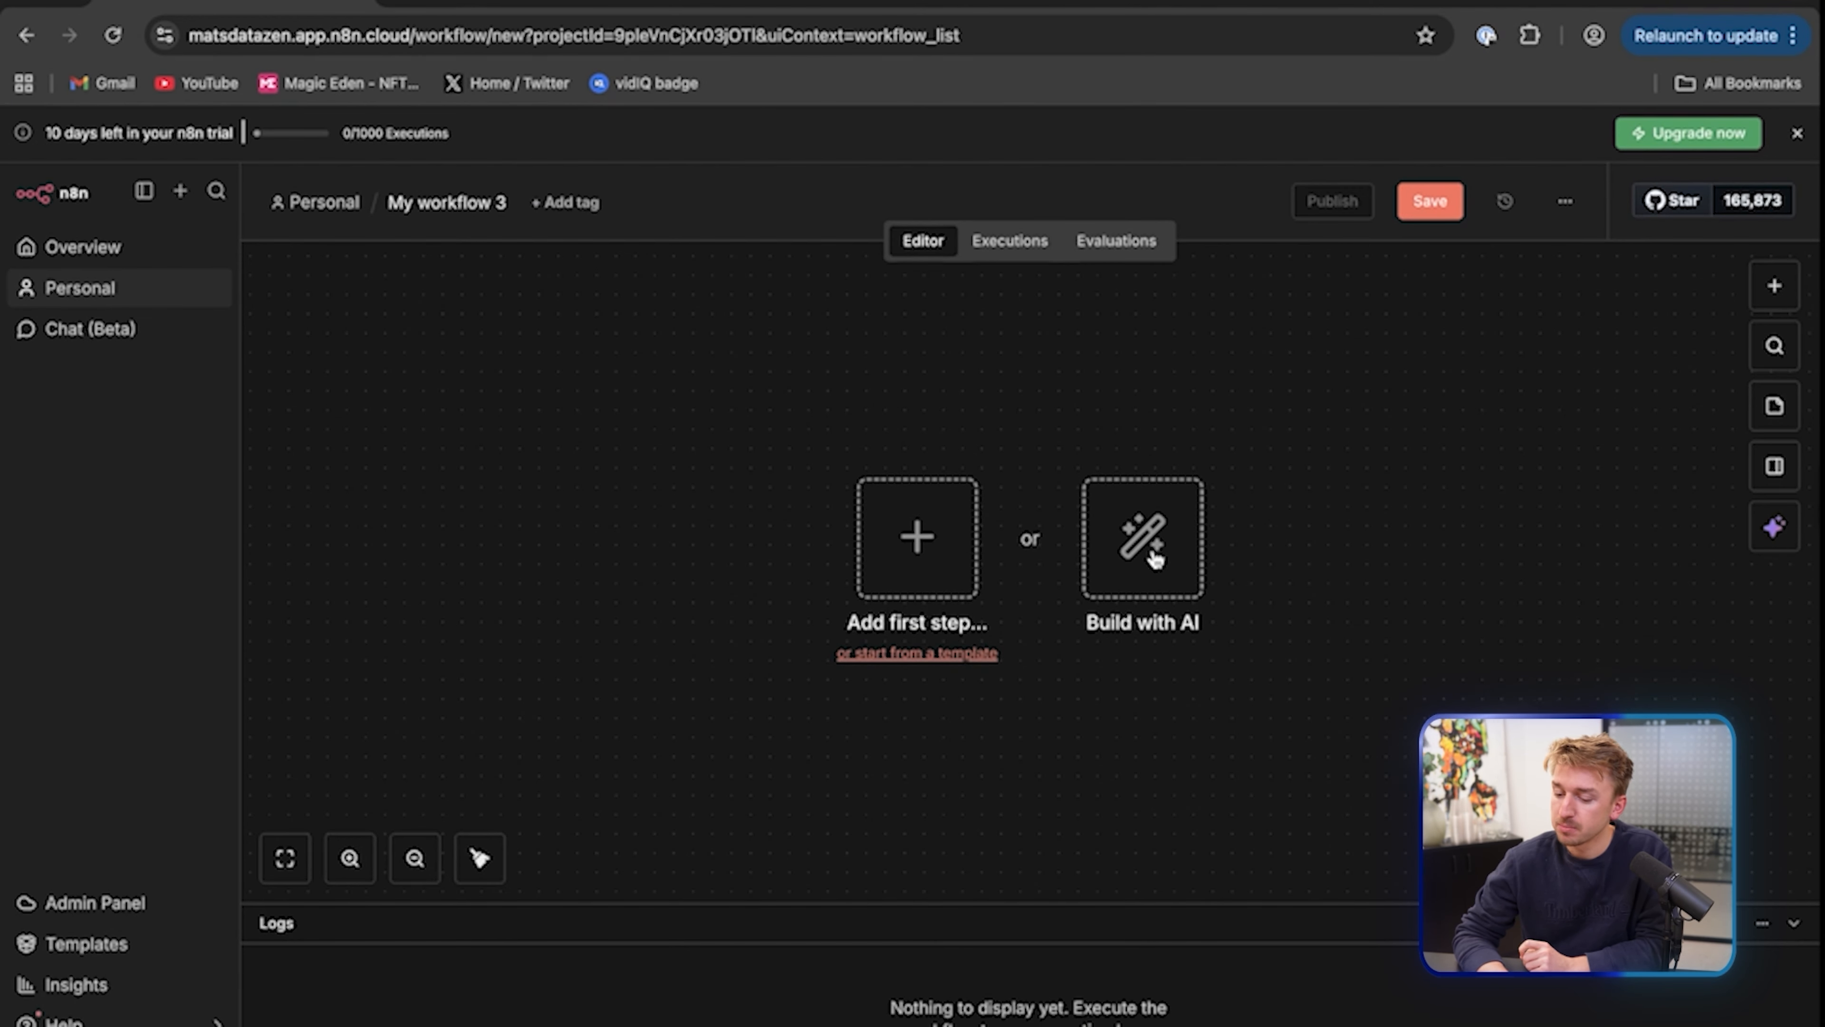
pyautogui.click(919, 545)
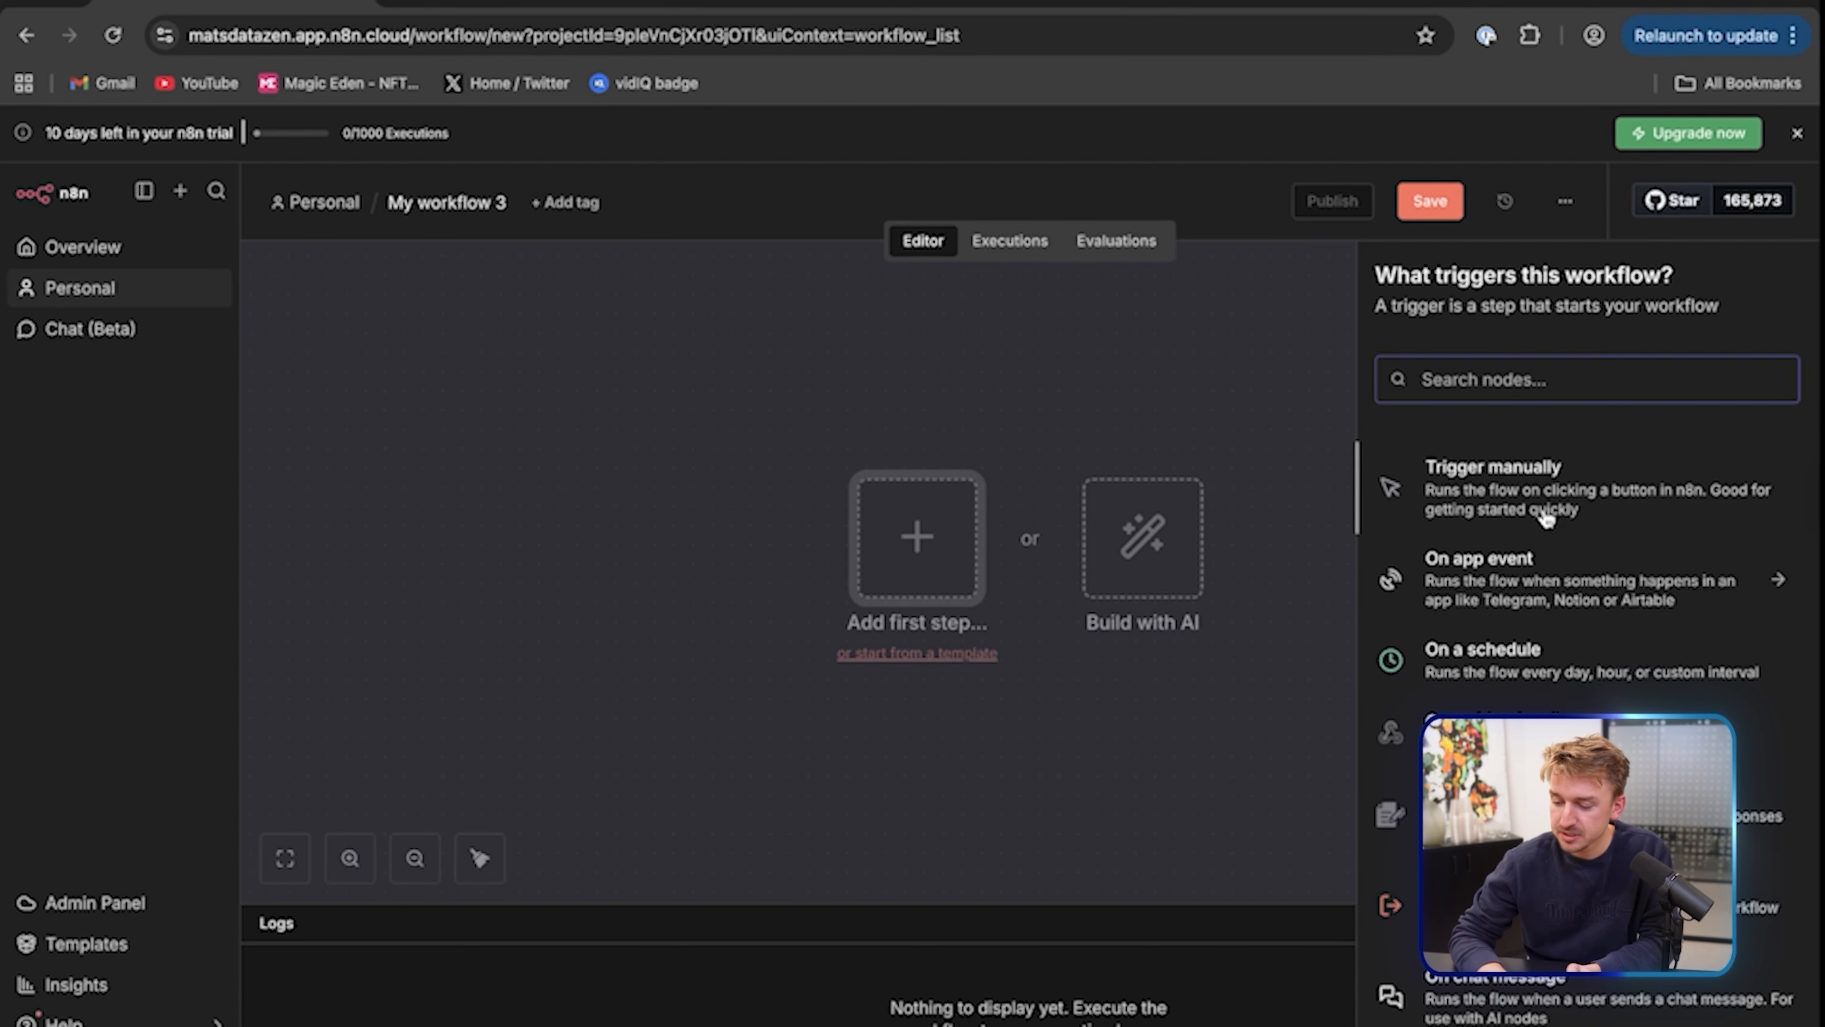
pyautogui.scroll(-1, 1552, 623)
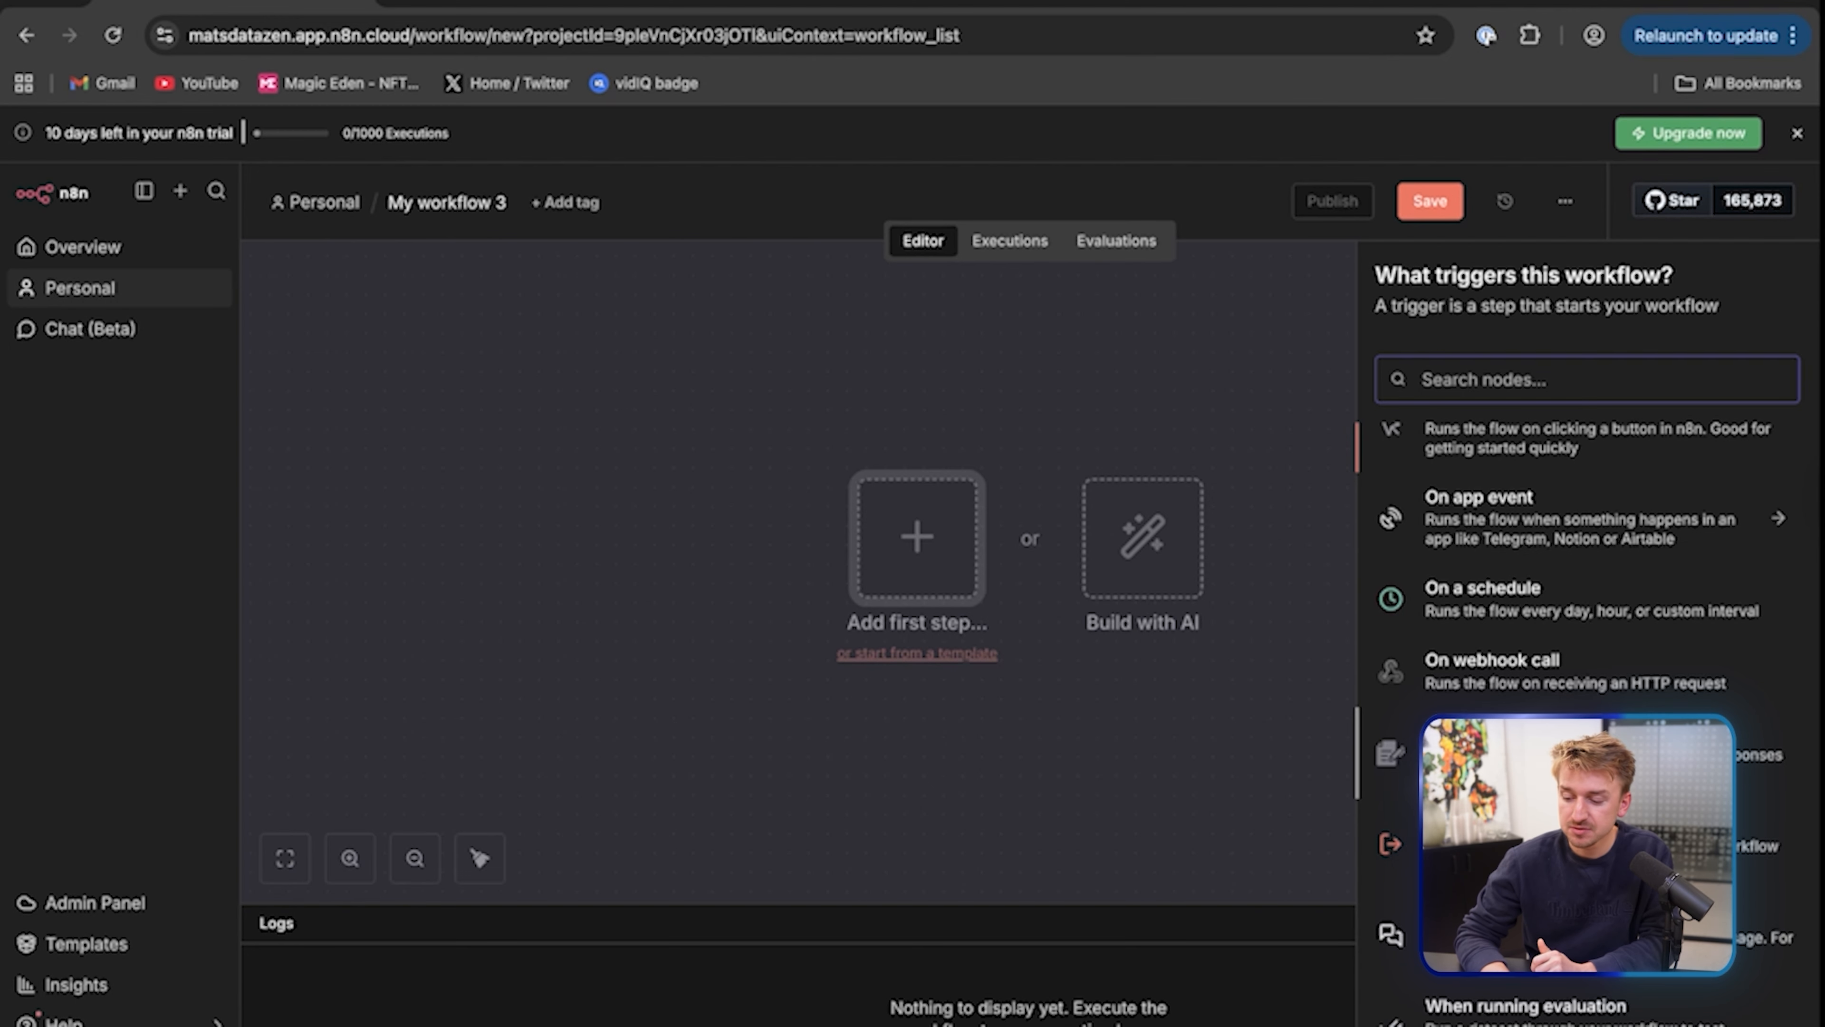
# Add a Schedule Trigger with interval Days that fires every day at 8pm
pyautogui.click(1555, 618)
pyautogui.click(314, 439)
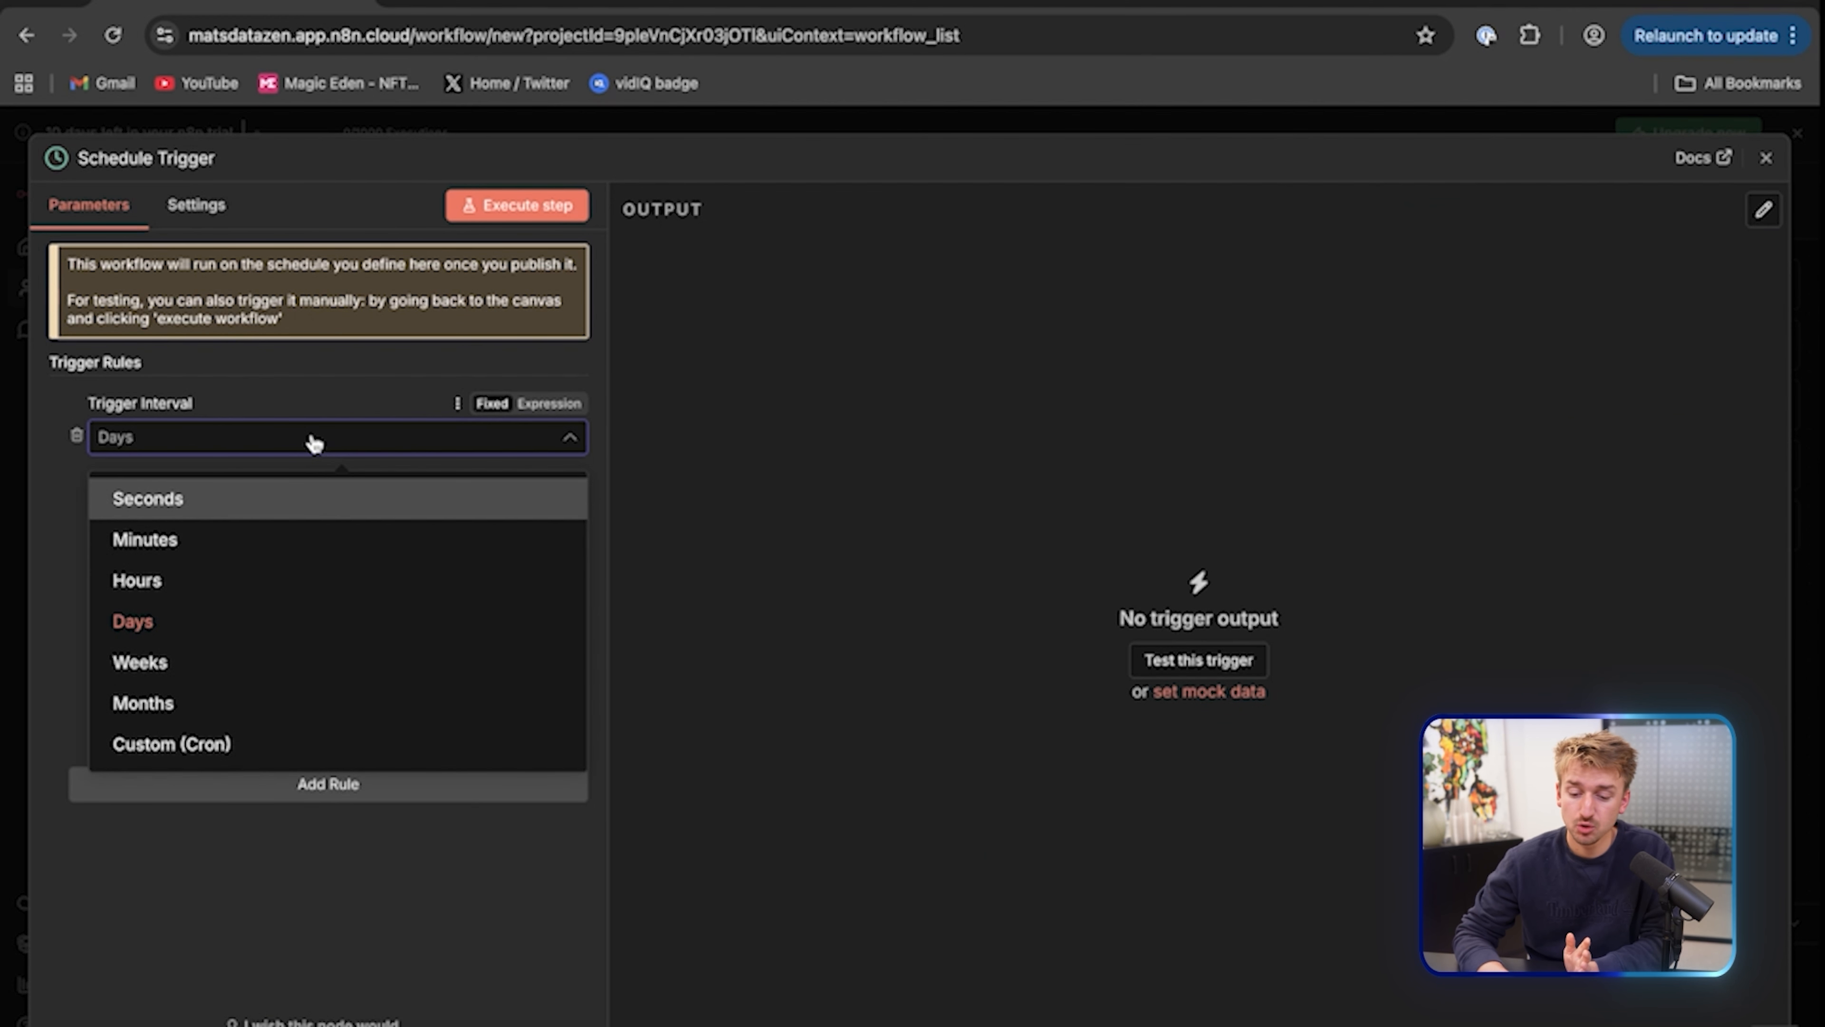
pyautogui.click(314, 439)
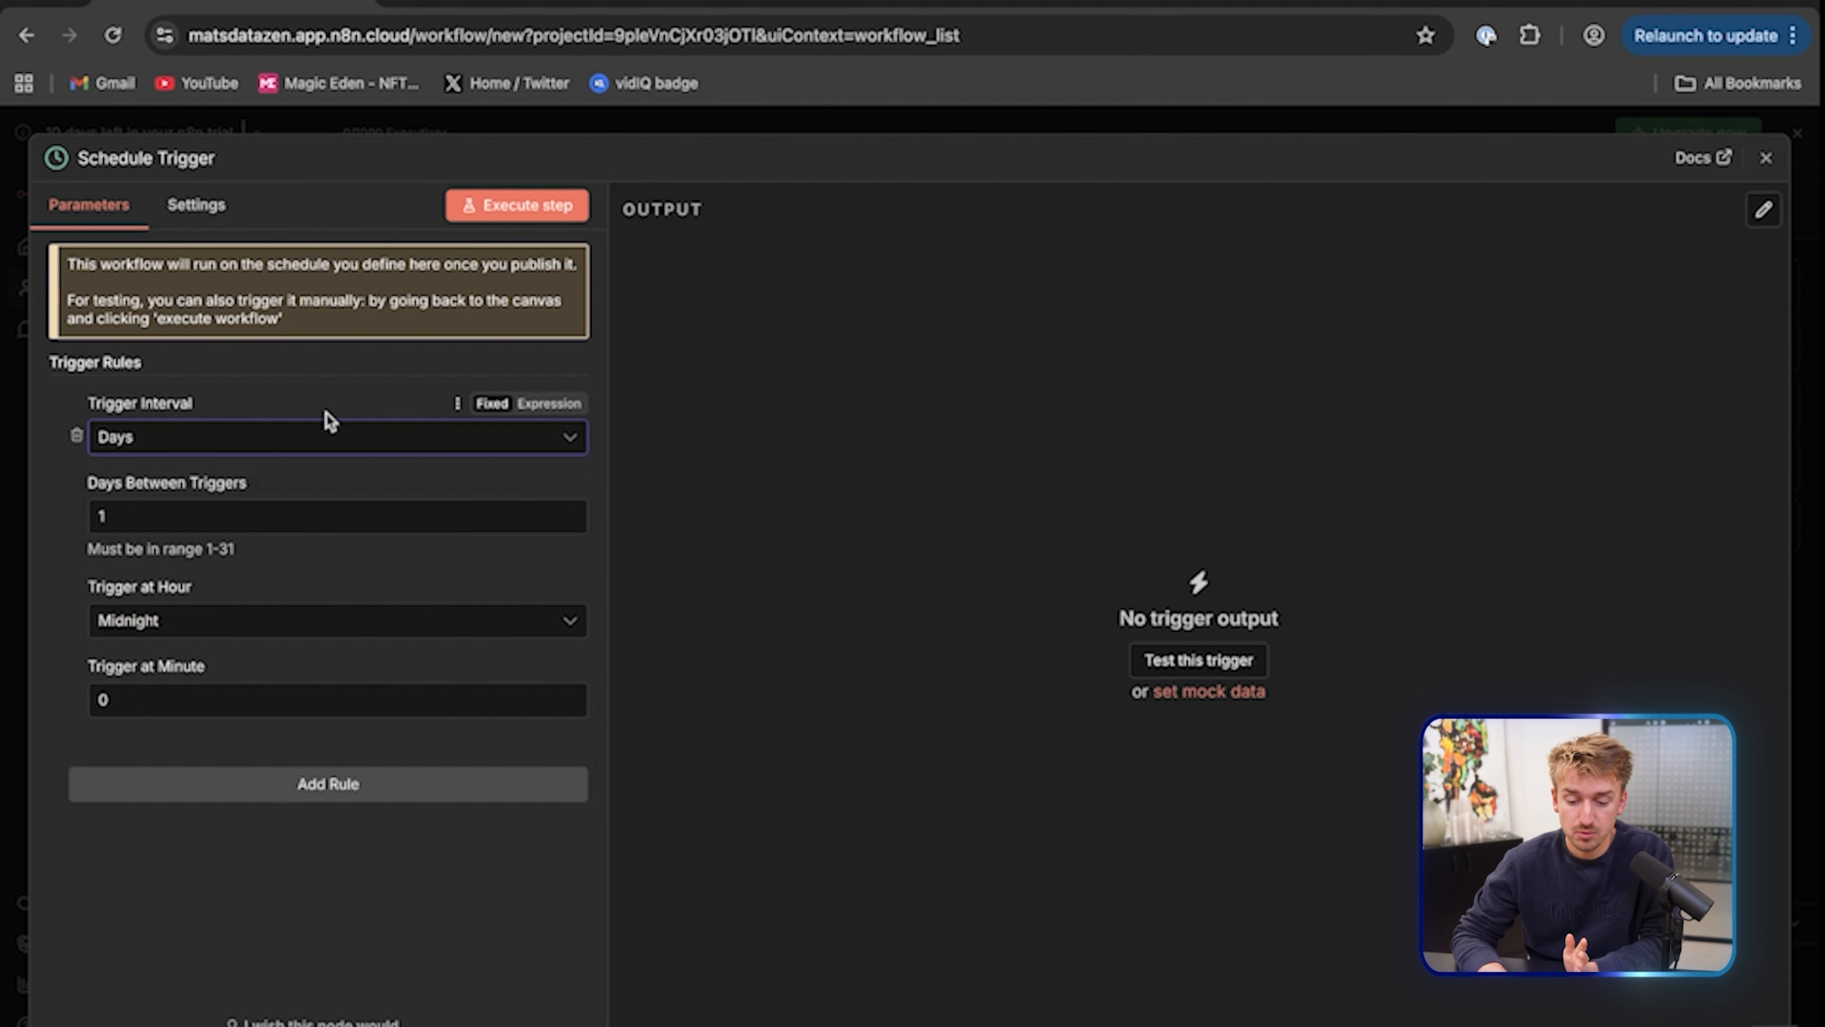
pyautogui.click(229, 631)
pyautogui.scroll(-6, 176, 812)
pyautogui.click(173, 834)
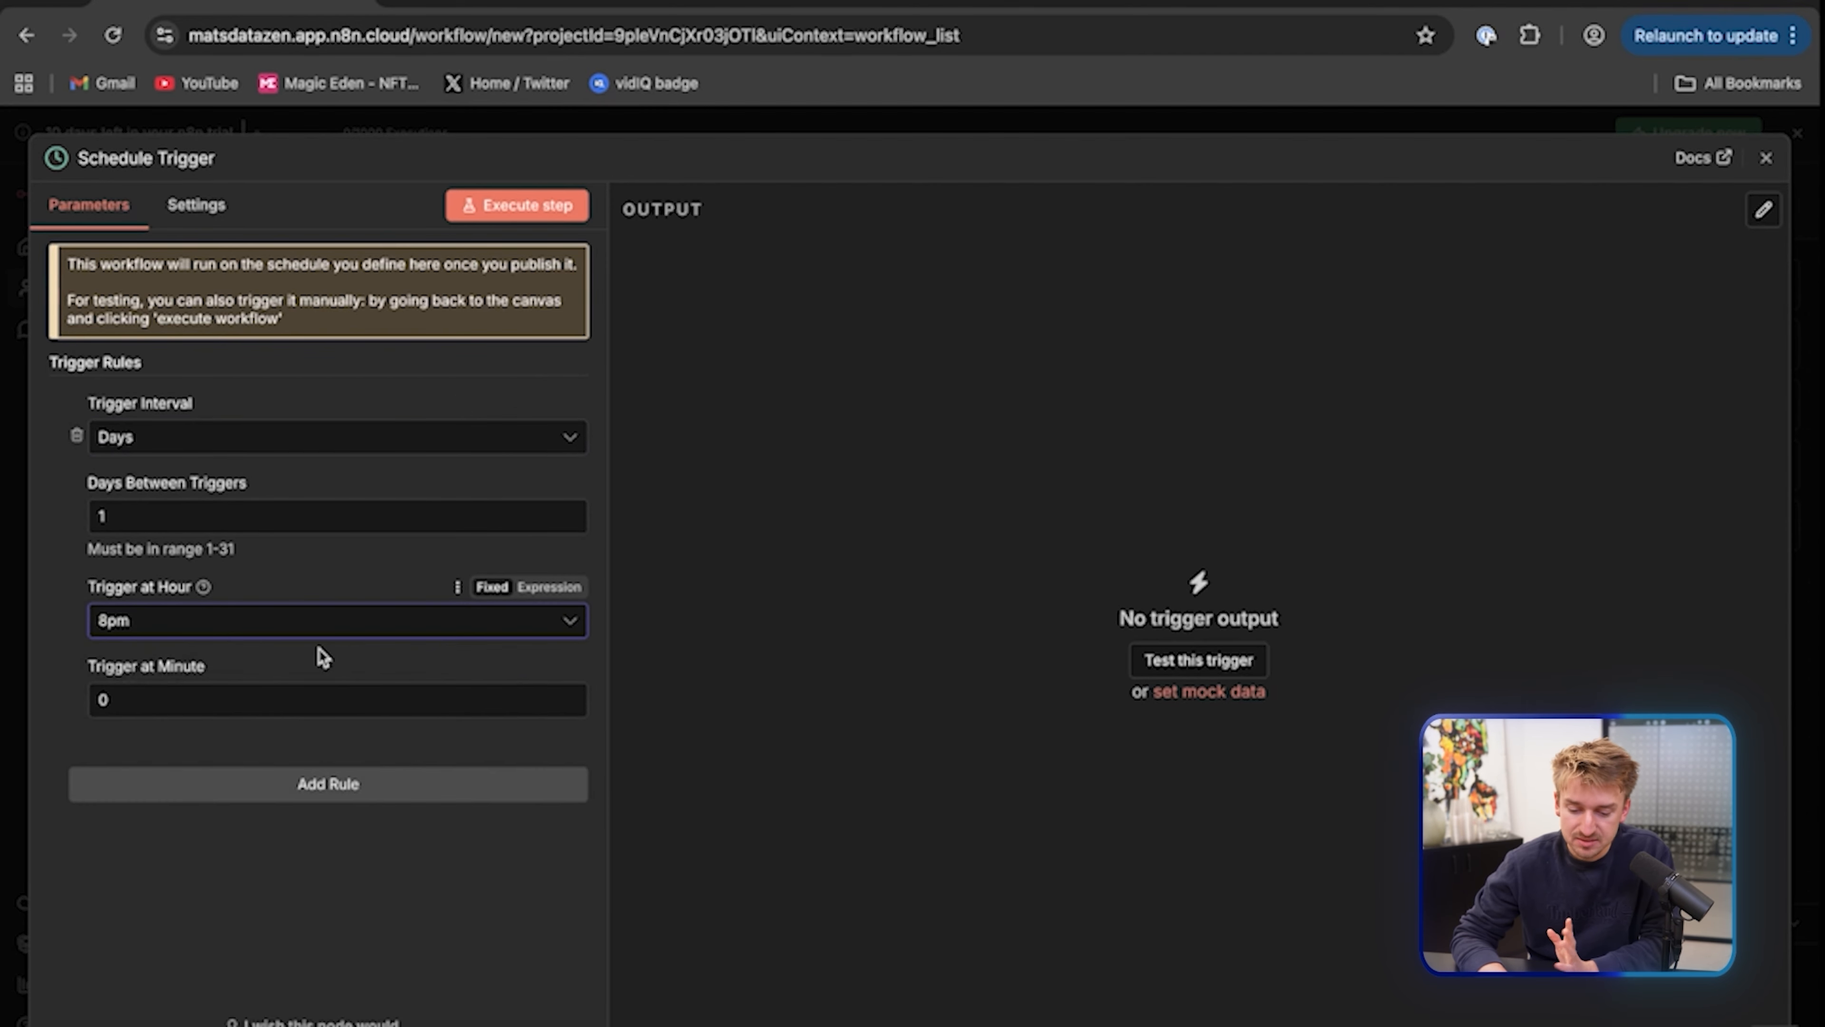
pyautogui.click(1763, 161)
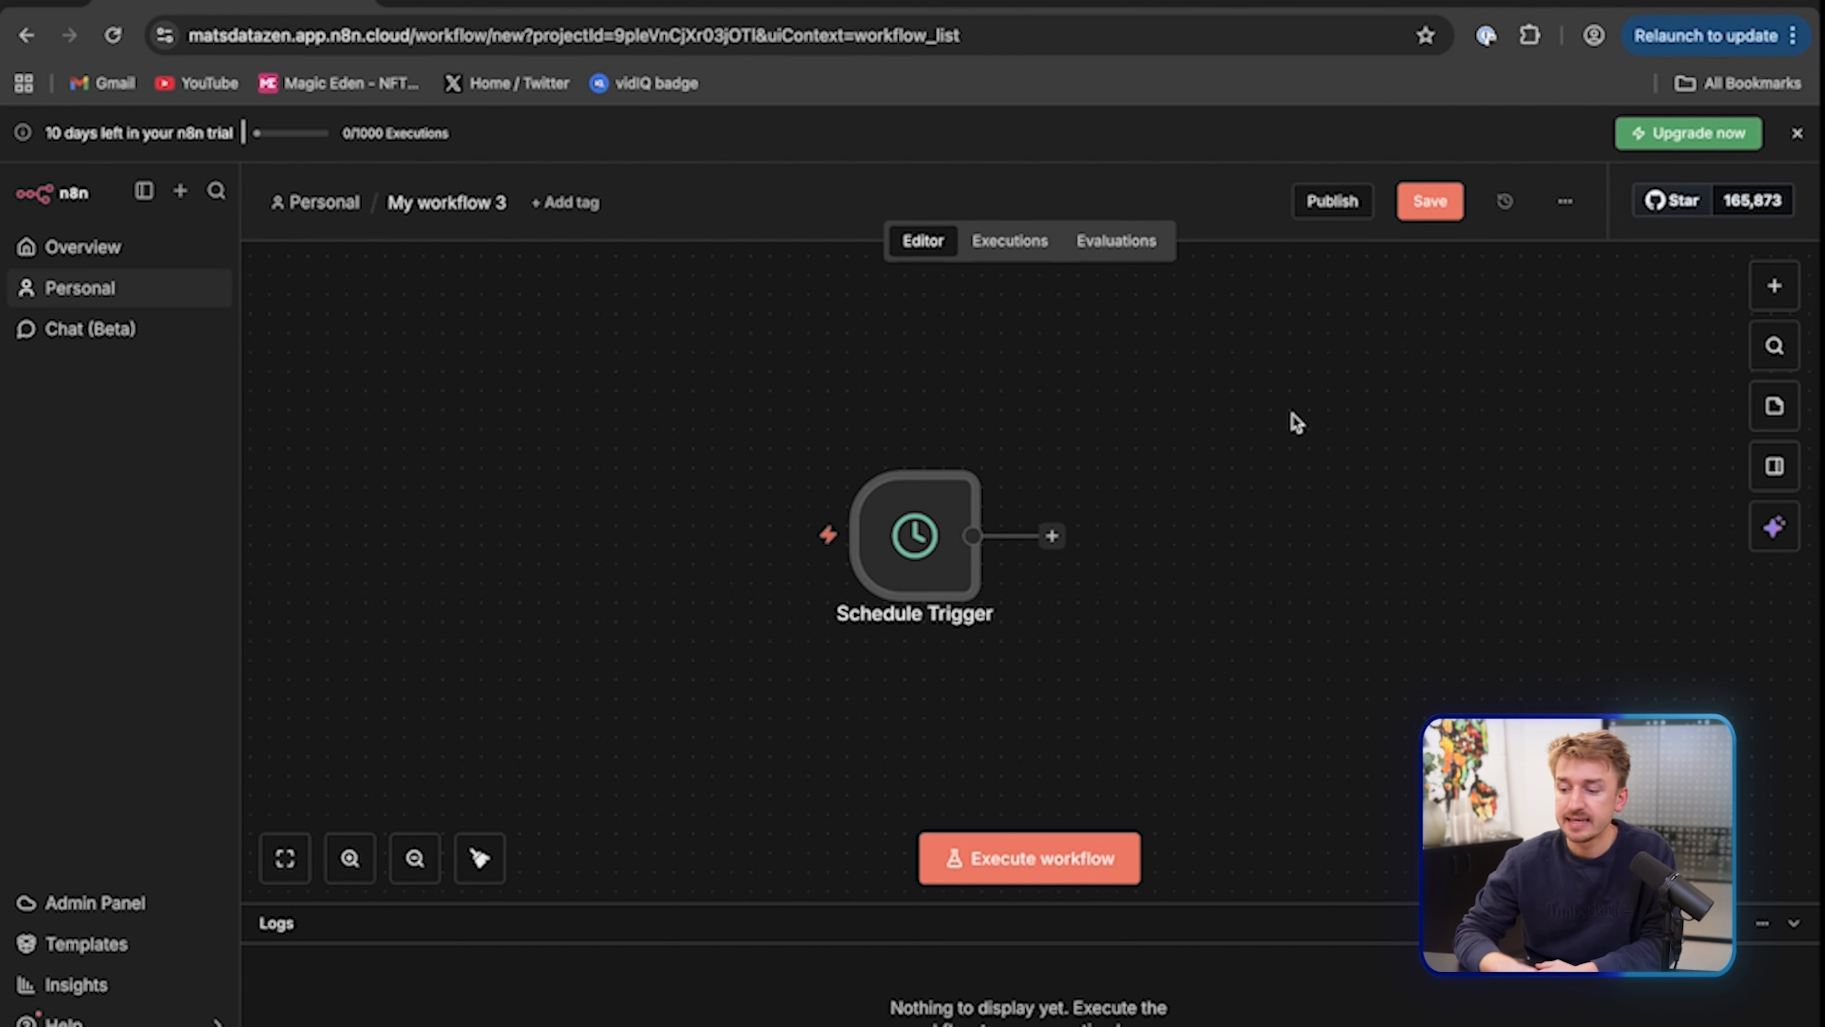
# Add an AI Agent node from the AI category after the Schedule Trigger
pyautogui.click(1774, 286)
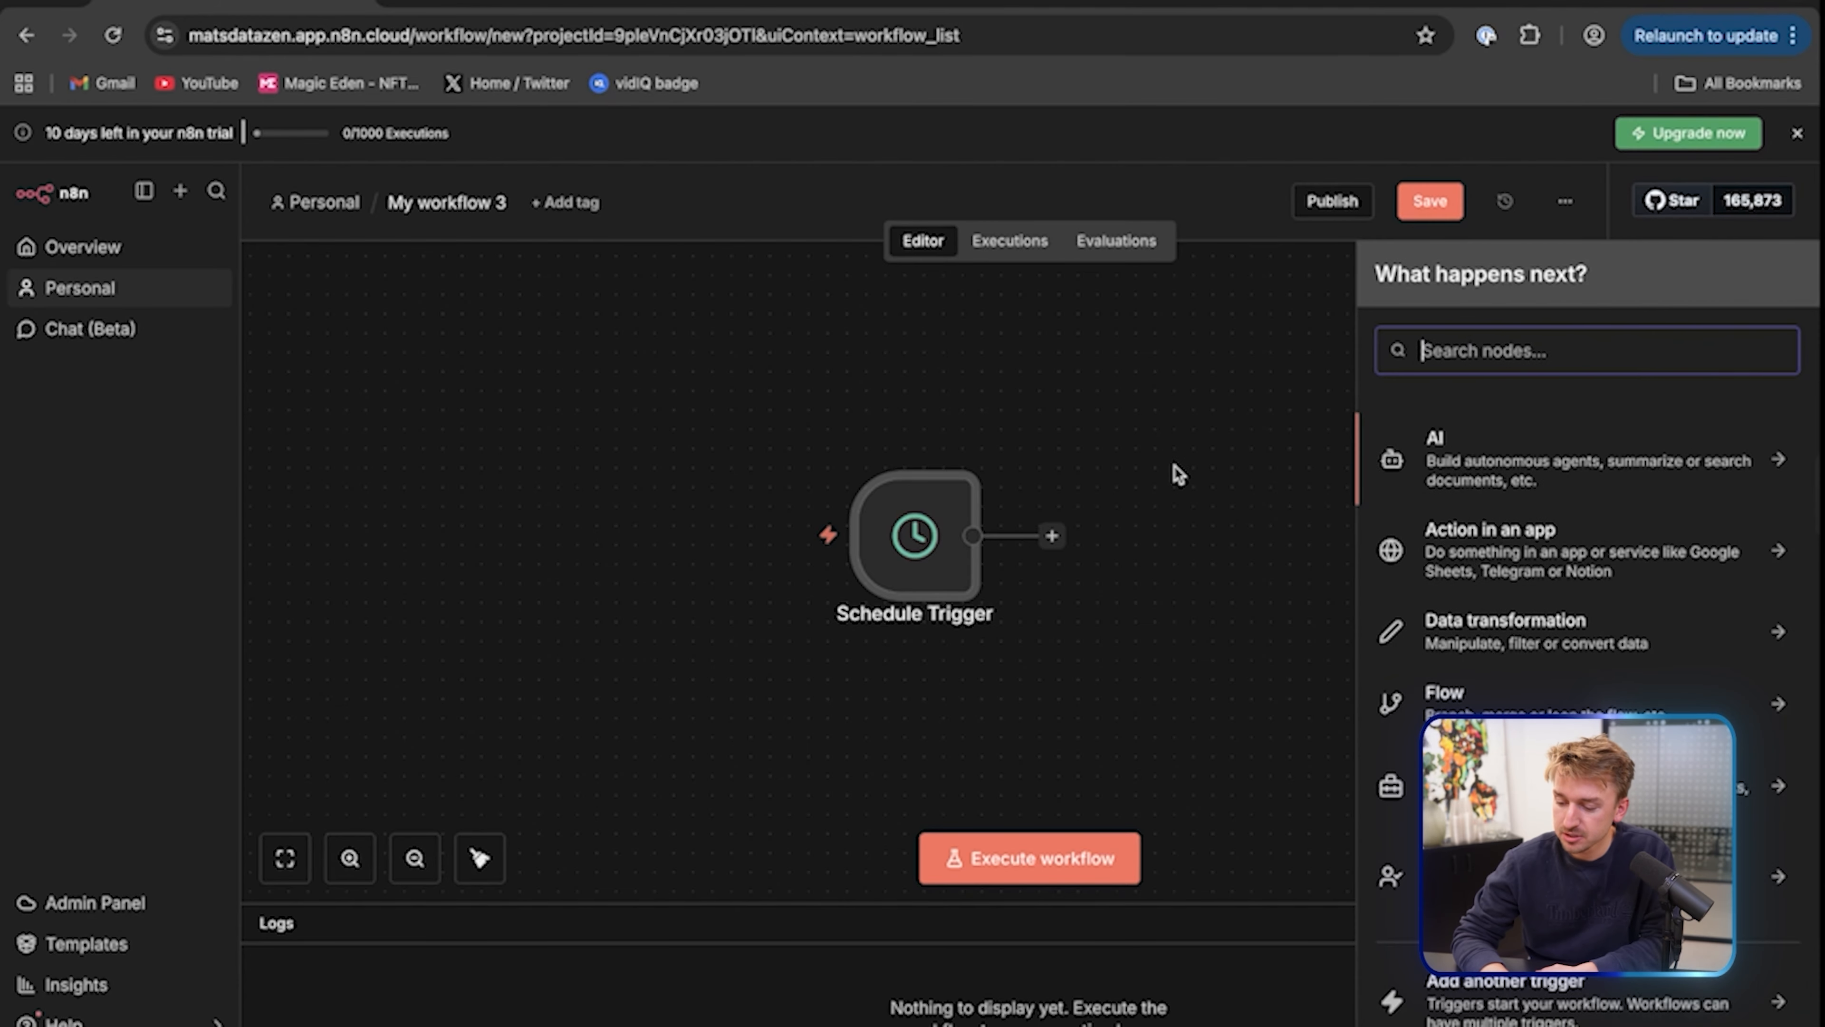
pyautogui.click(1482, 468)
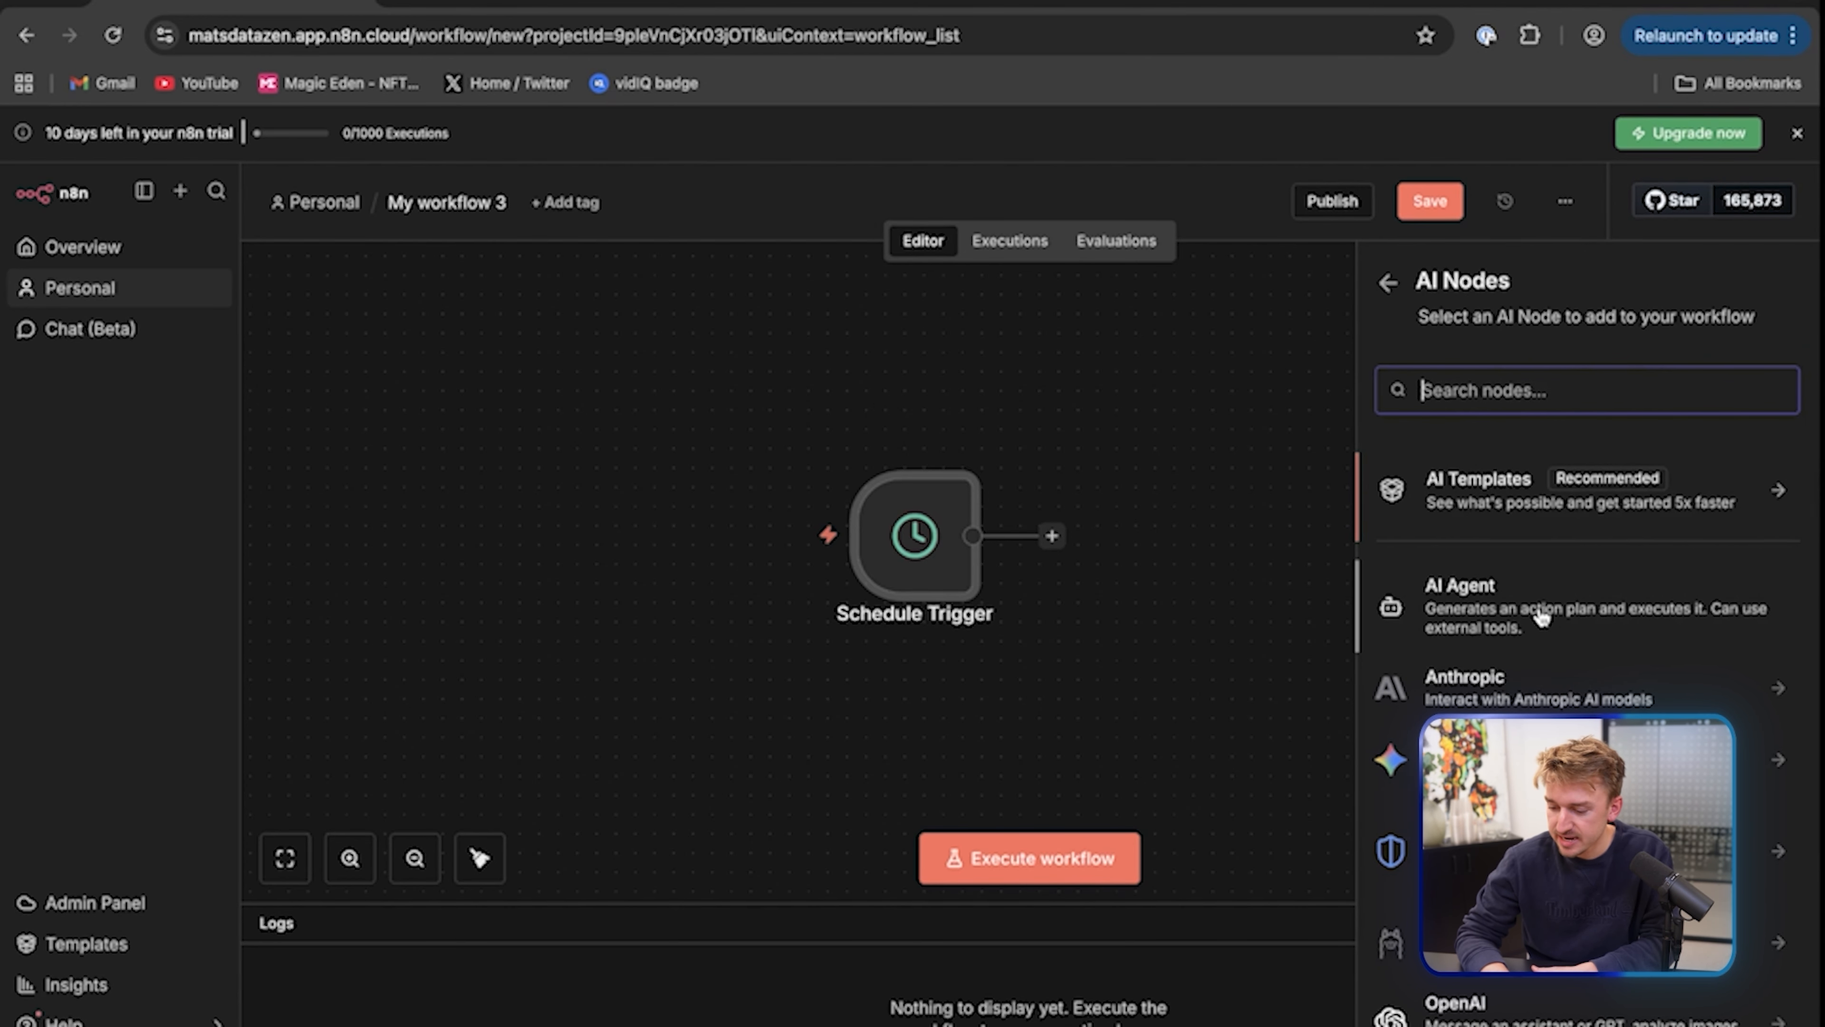
pyautogui.click(1532, 620)
pyautogui.press('Escape')
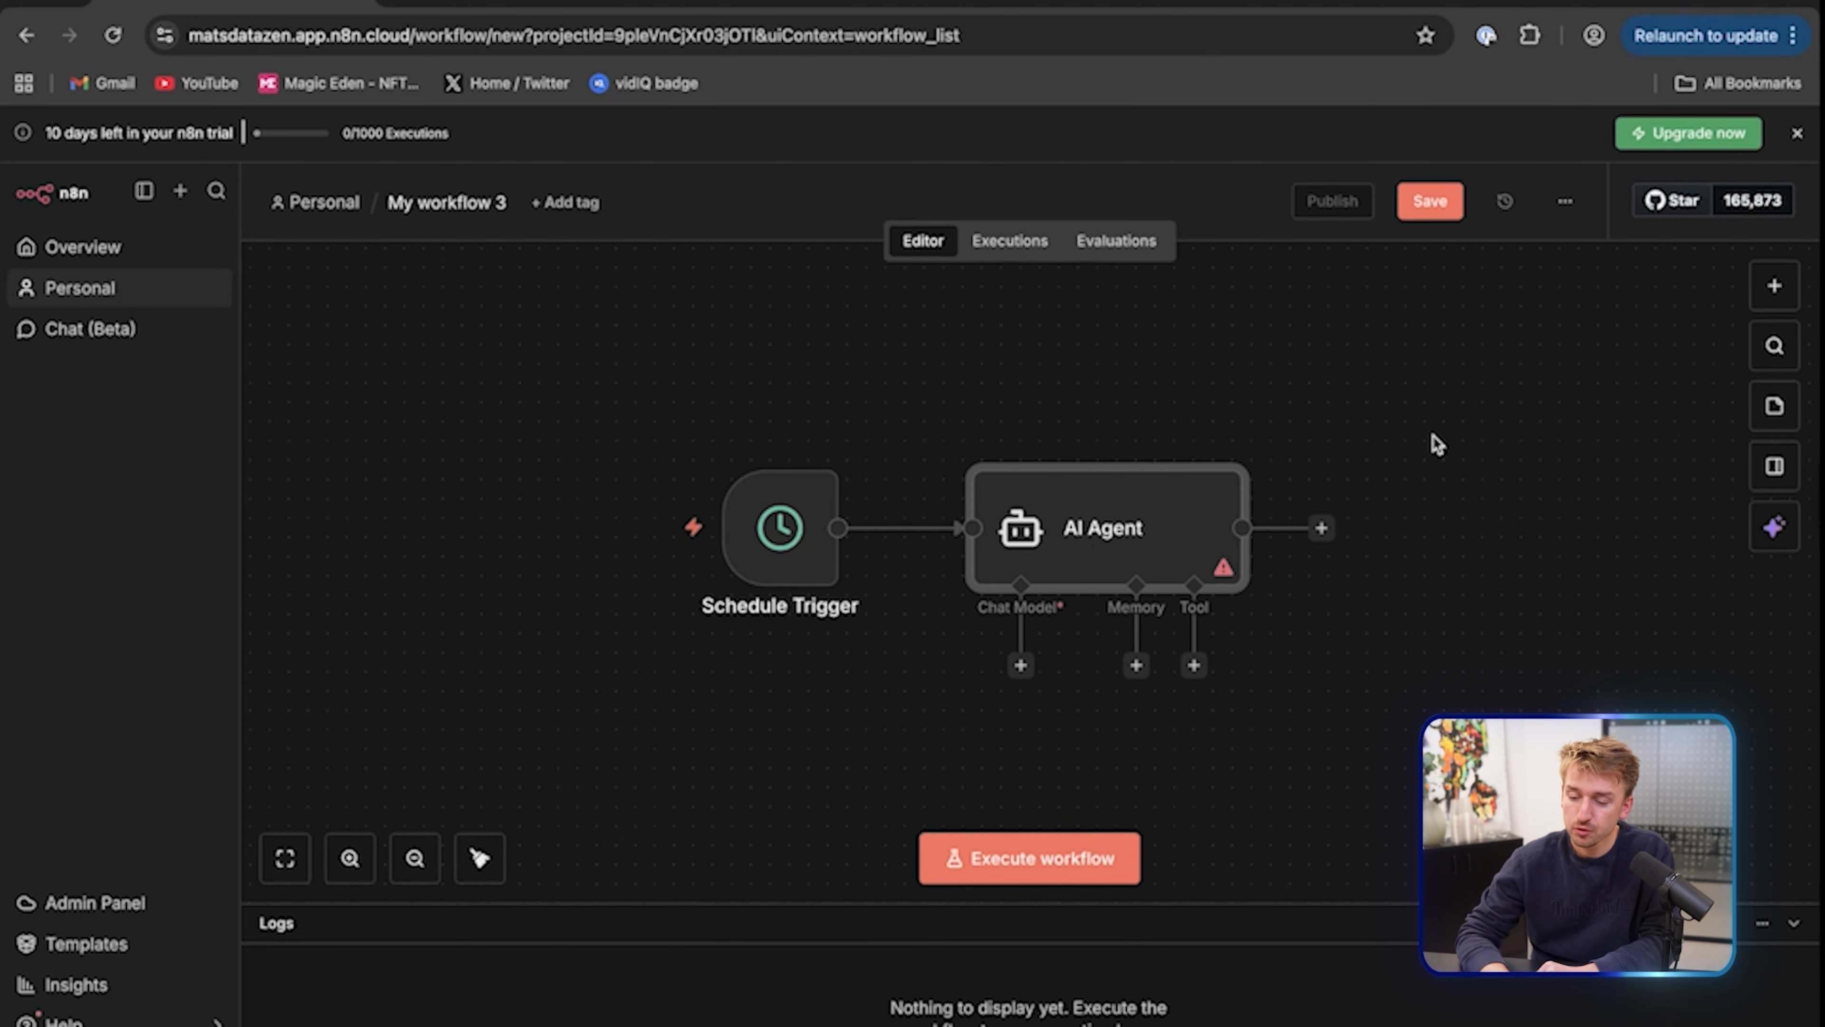
# Attach an OpenAI Chat Model to the AI Agent's Chat Model slot
pyautogui.click(1020, 666)
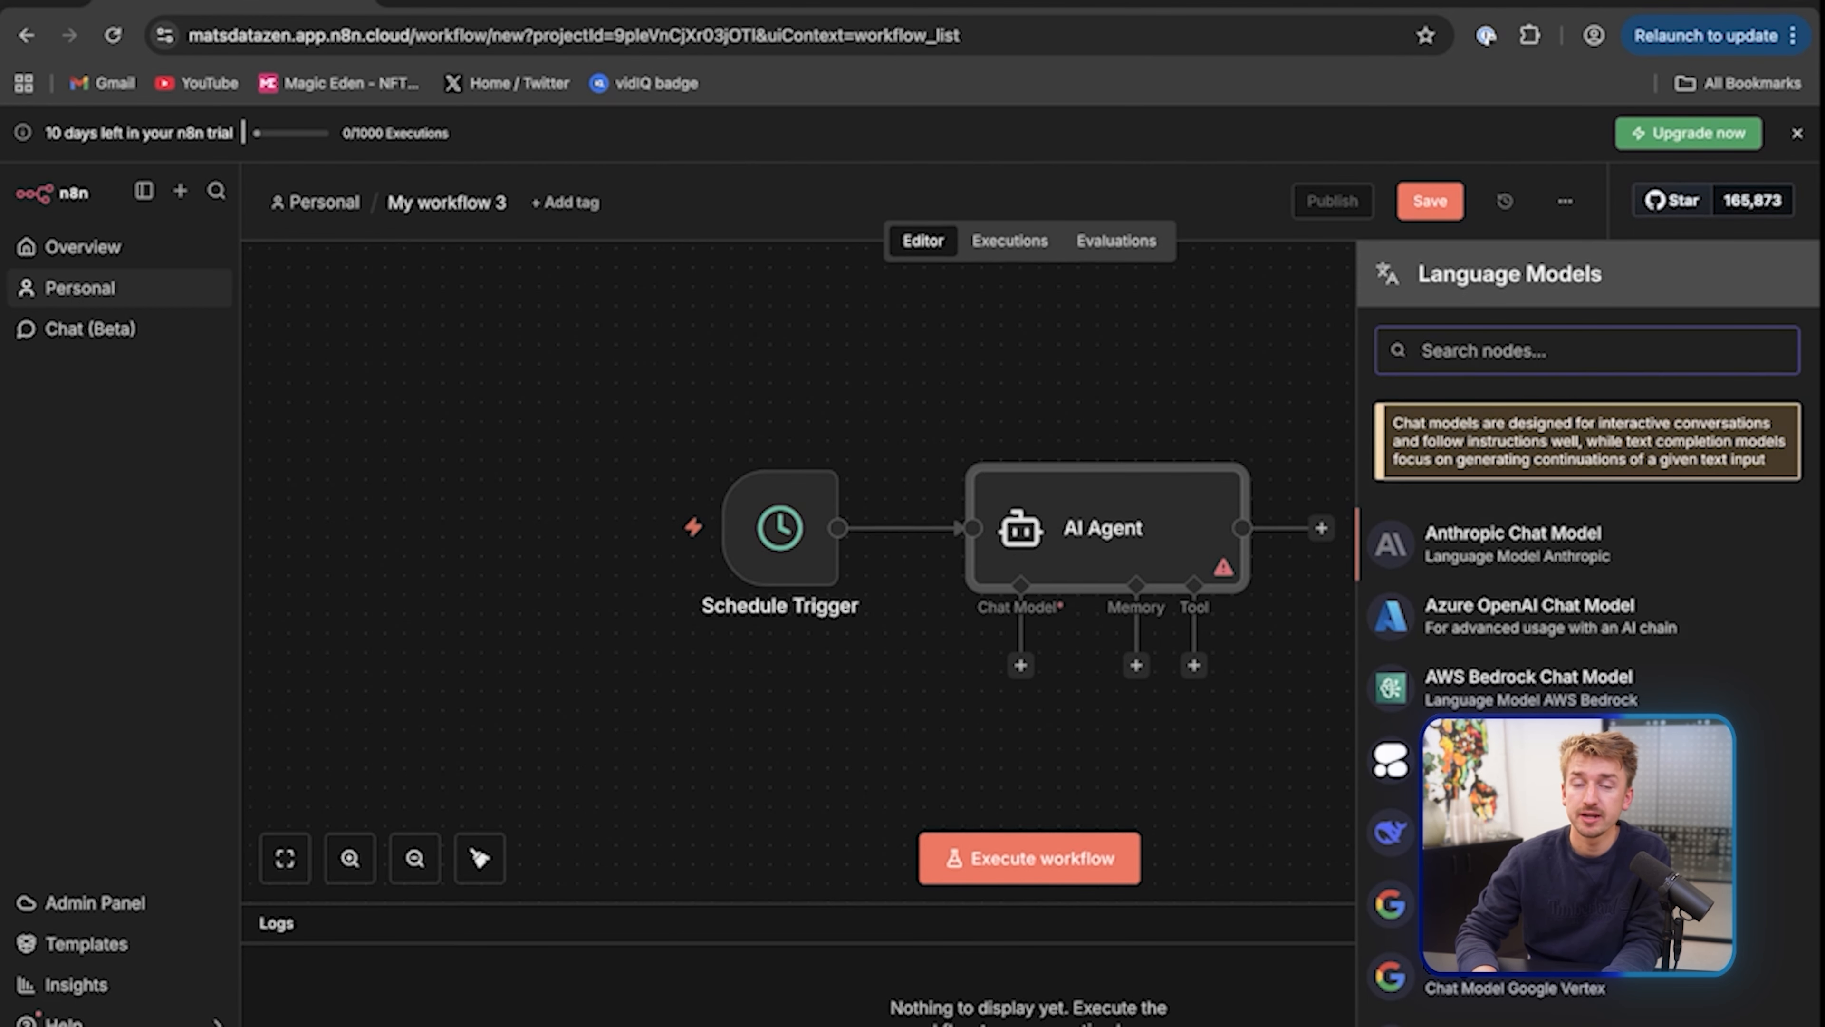
pyautogui.write('open')
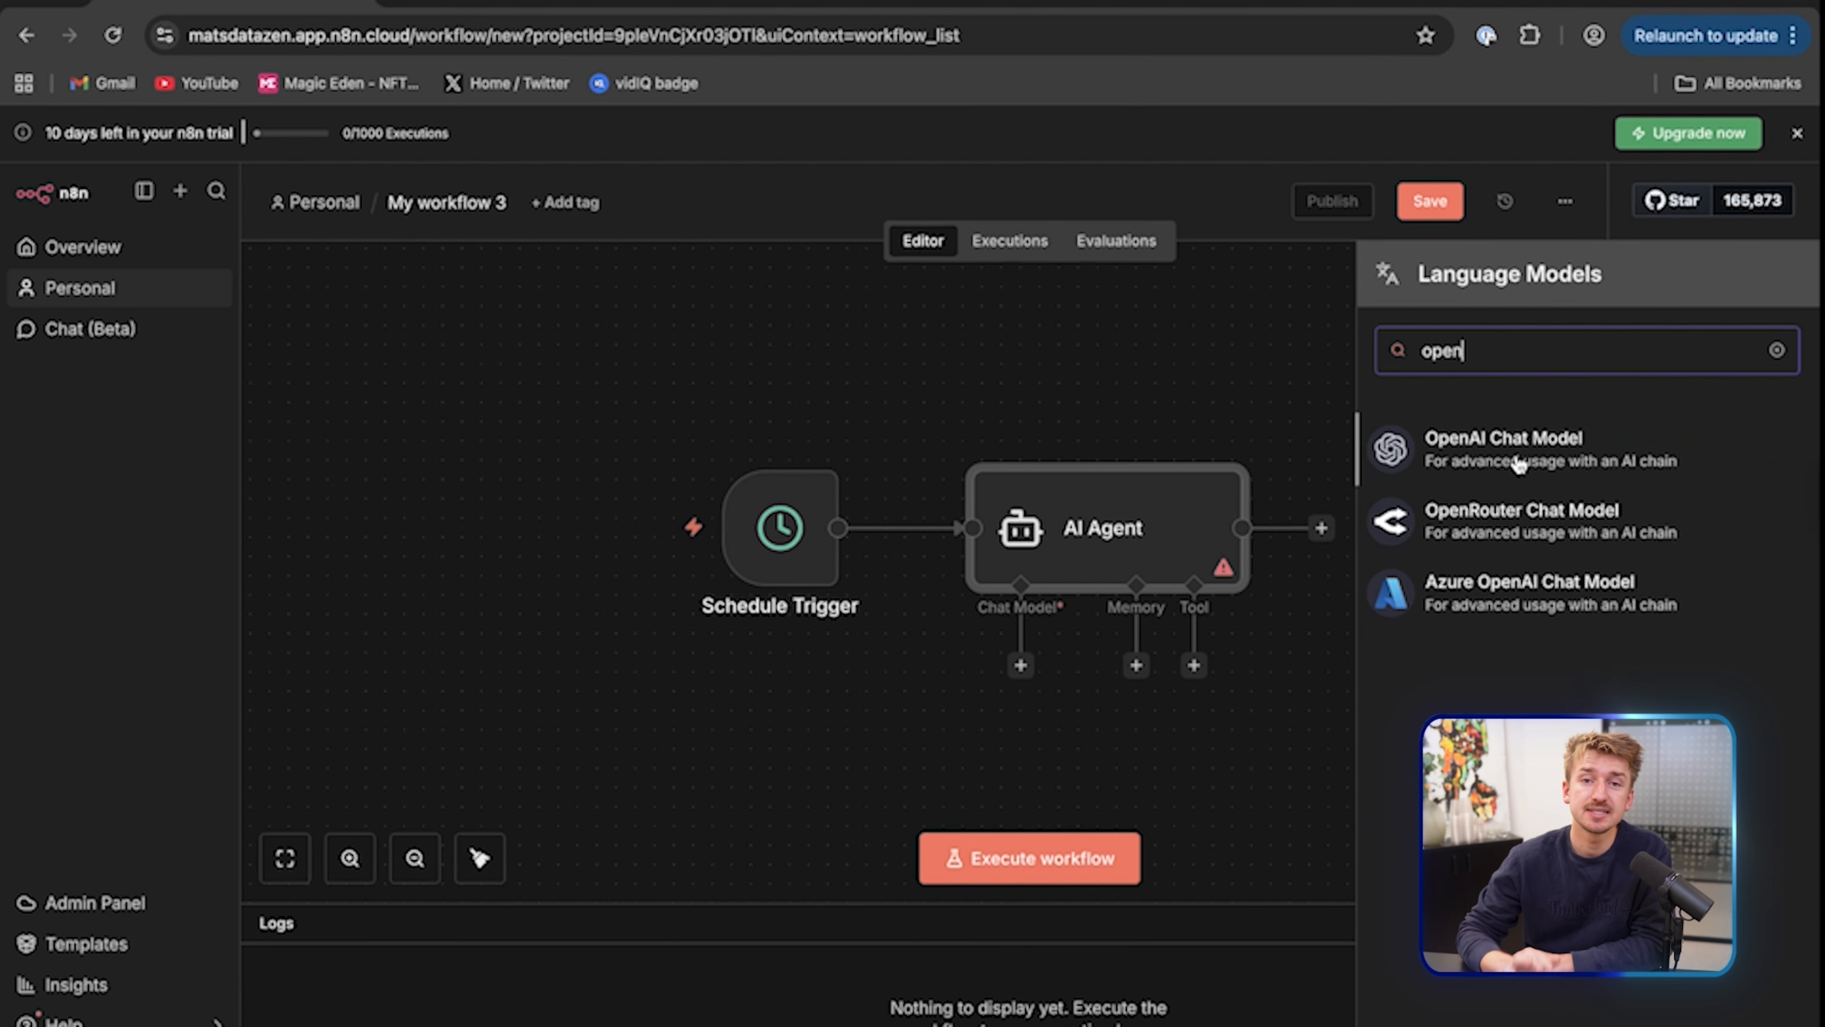
pyautogui.click(1514, 461)
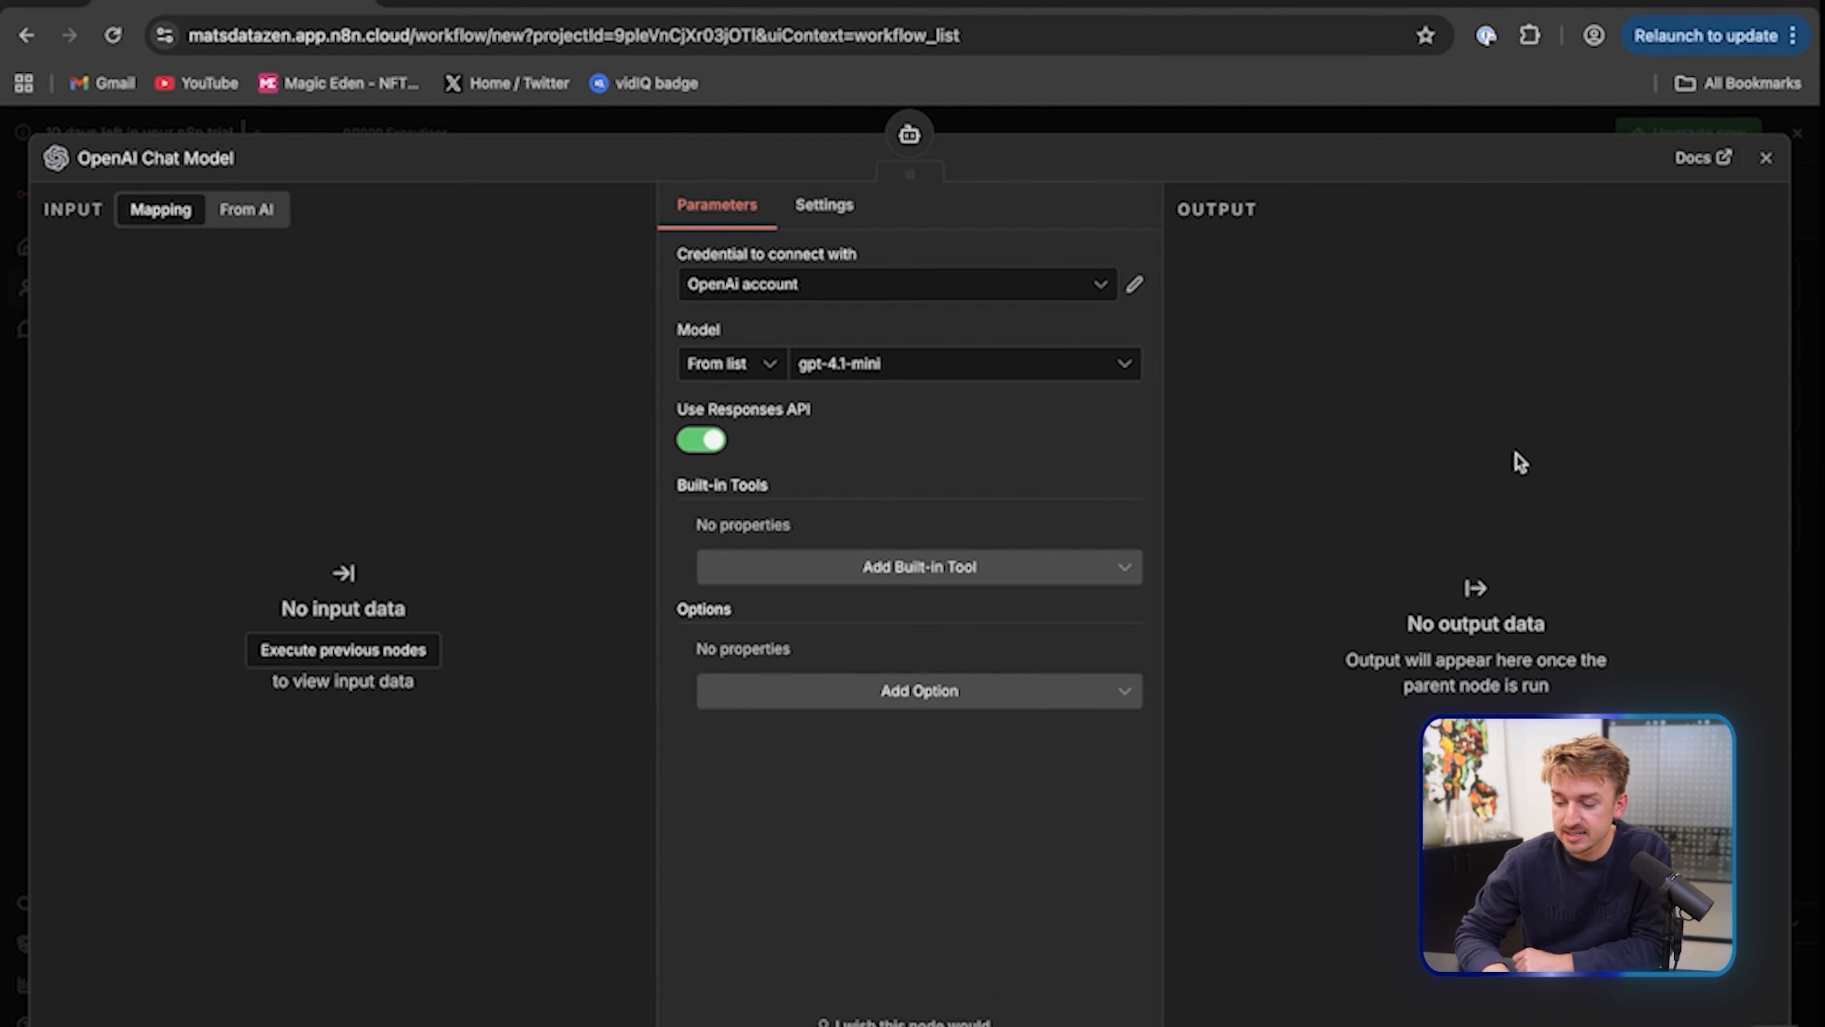
# Try the saved OpenAI credentials, n8n free OpenAI API credits and then OpenAi account
pyautogui.click(790, 286)
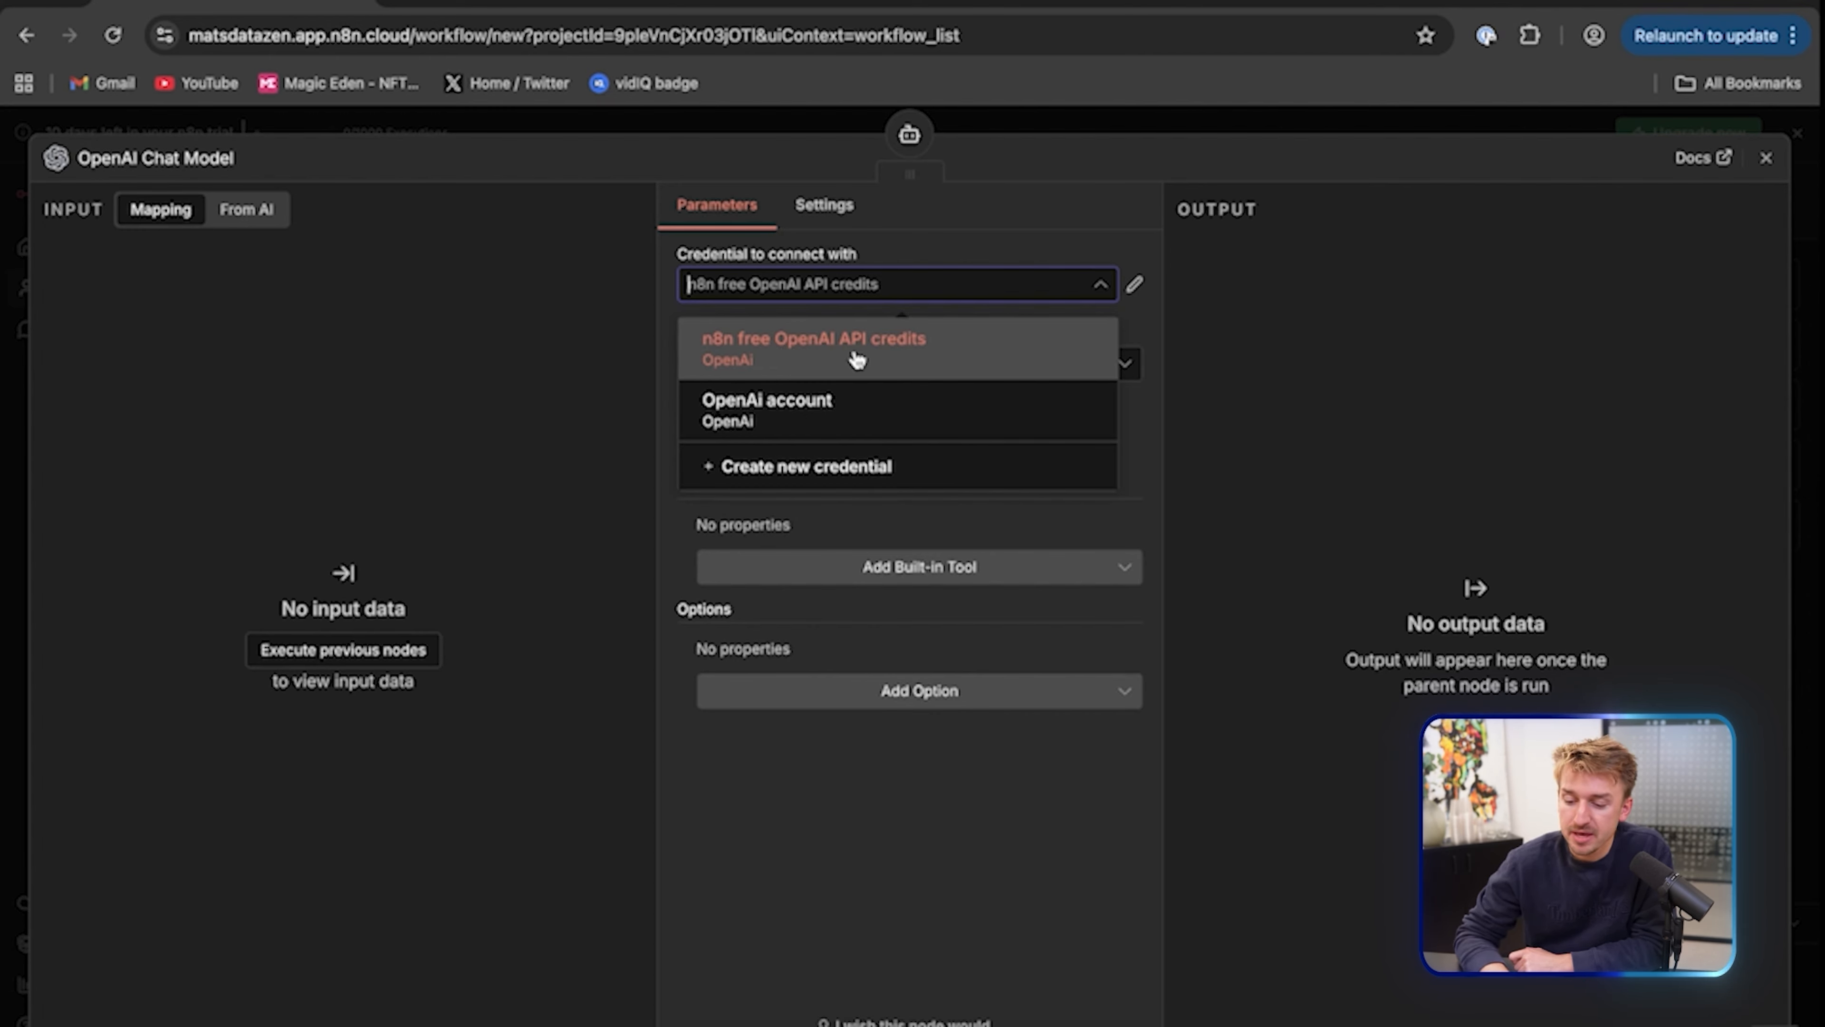
pyautogui.click(894, 350)
pyautogui.click(948, 284)
pyautogui.click(946, 282)
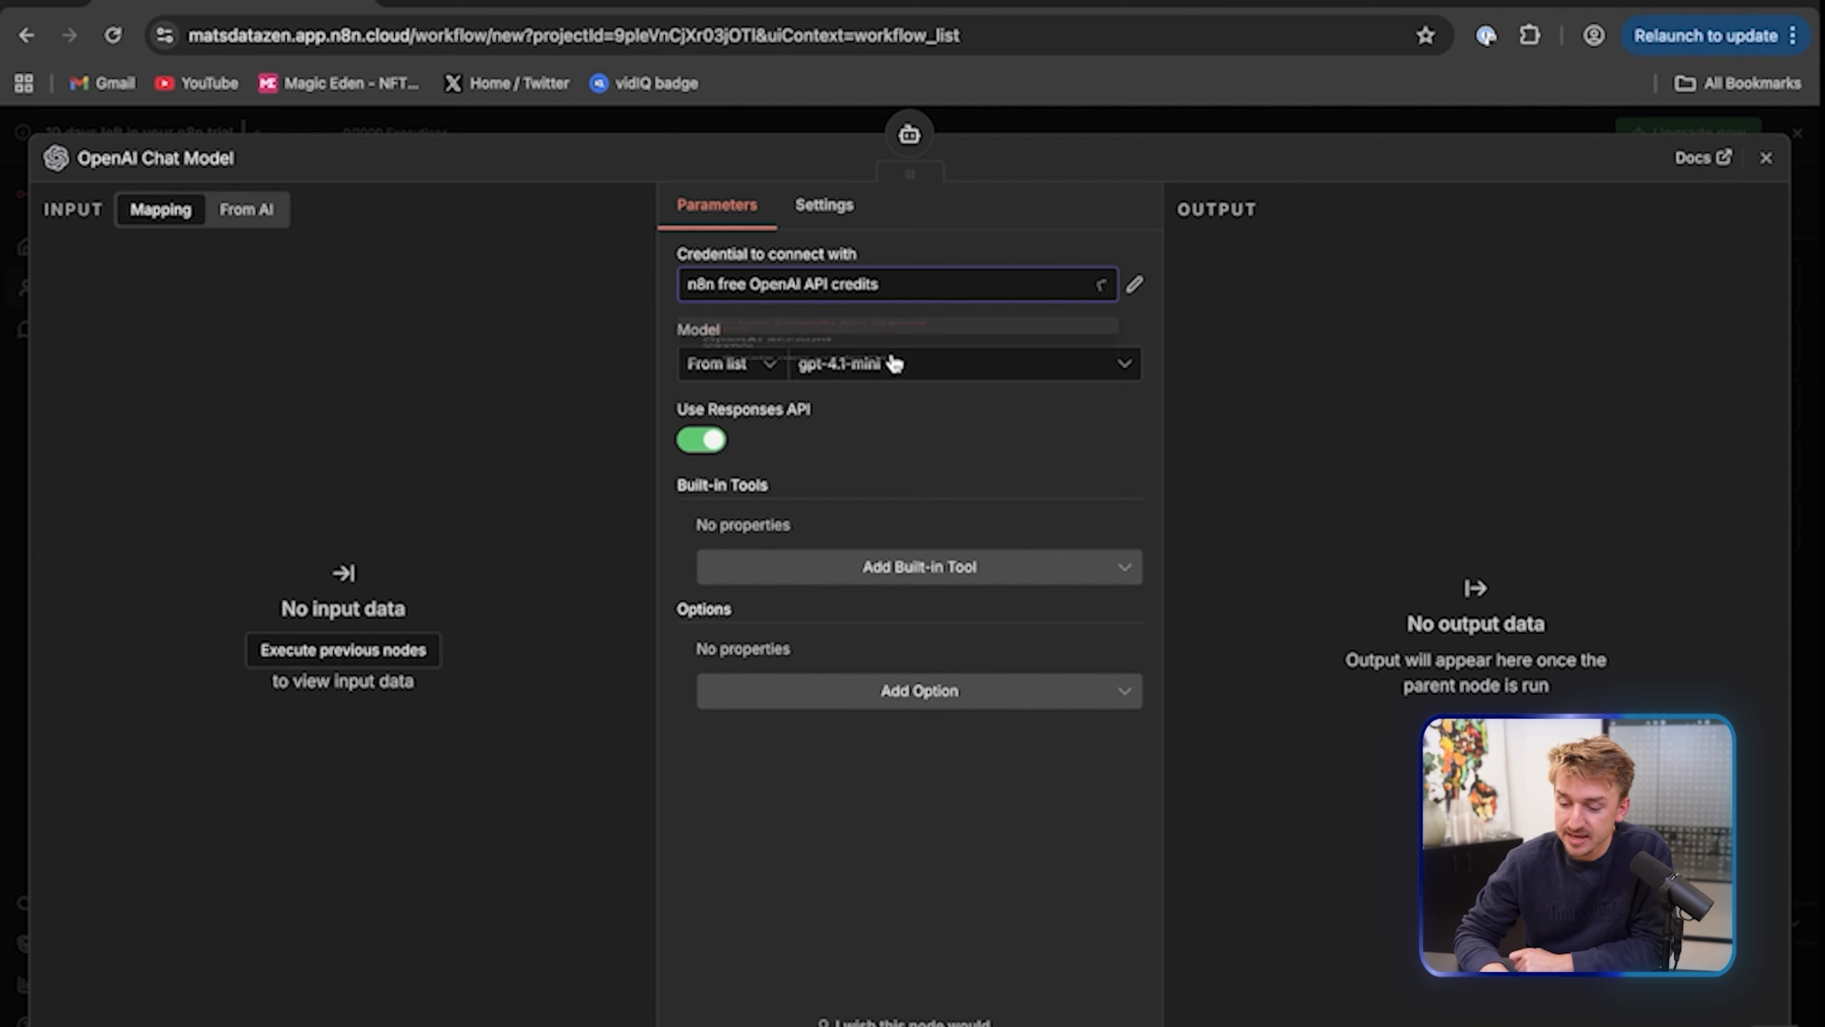
pyautogui.click(904, 293)
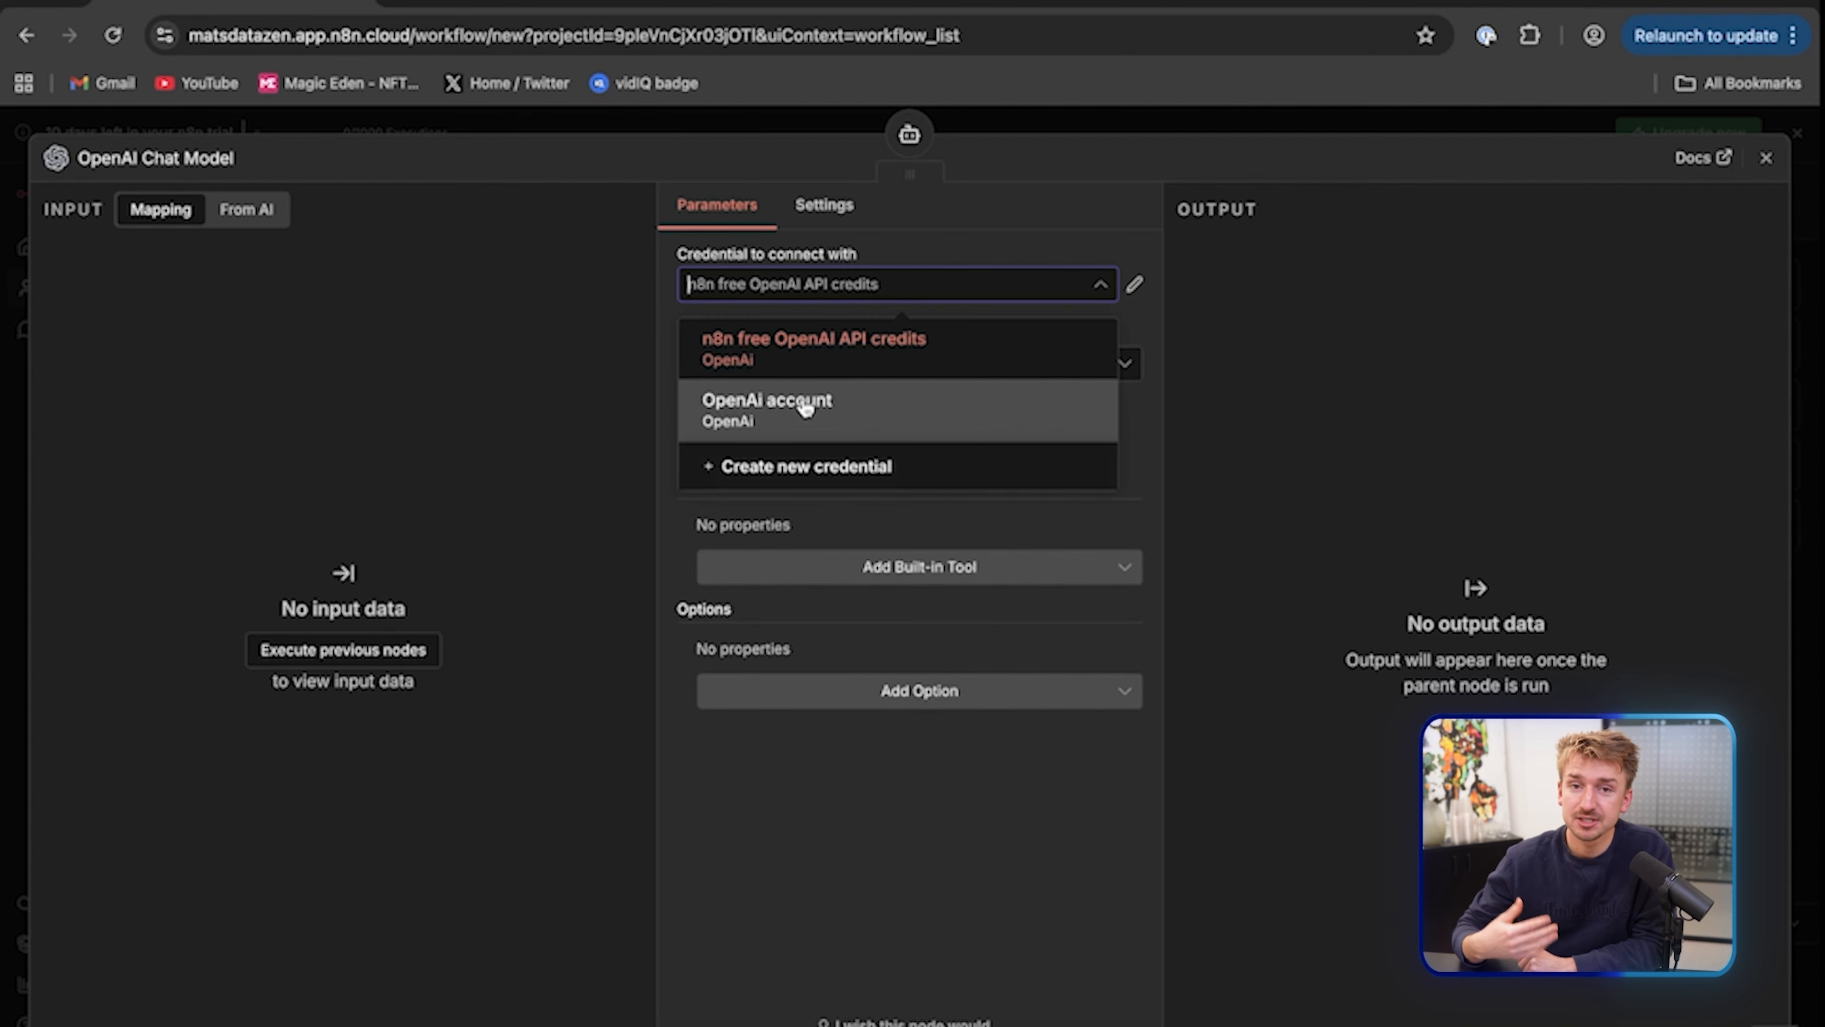
pyautogui.click(803, 408)
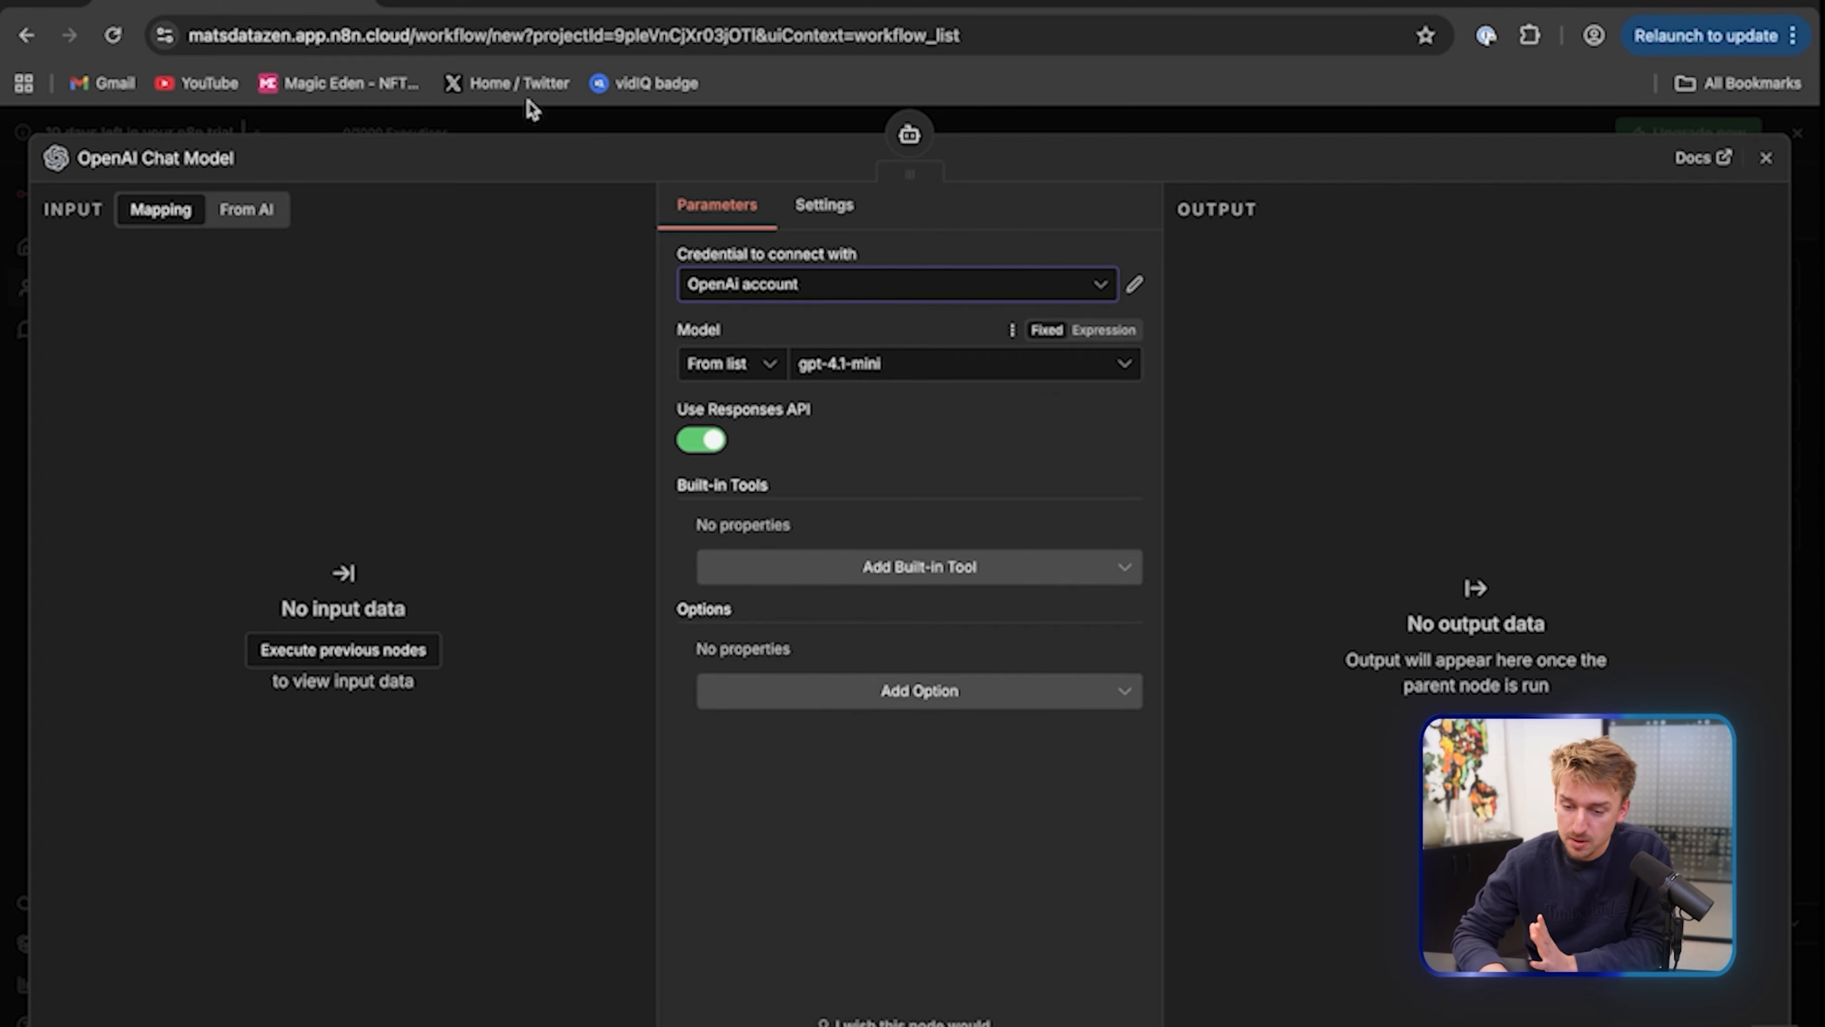
# Start a new OpenAI credential and switch to the OpenAI Platform browser tab
pyautogui.click(754, 284)
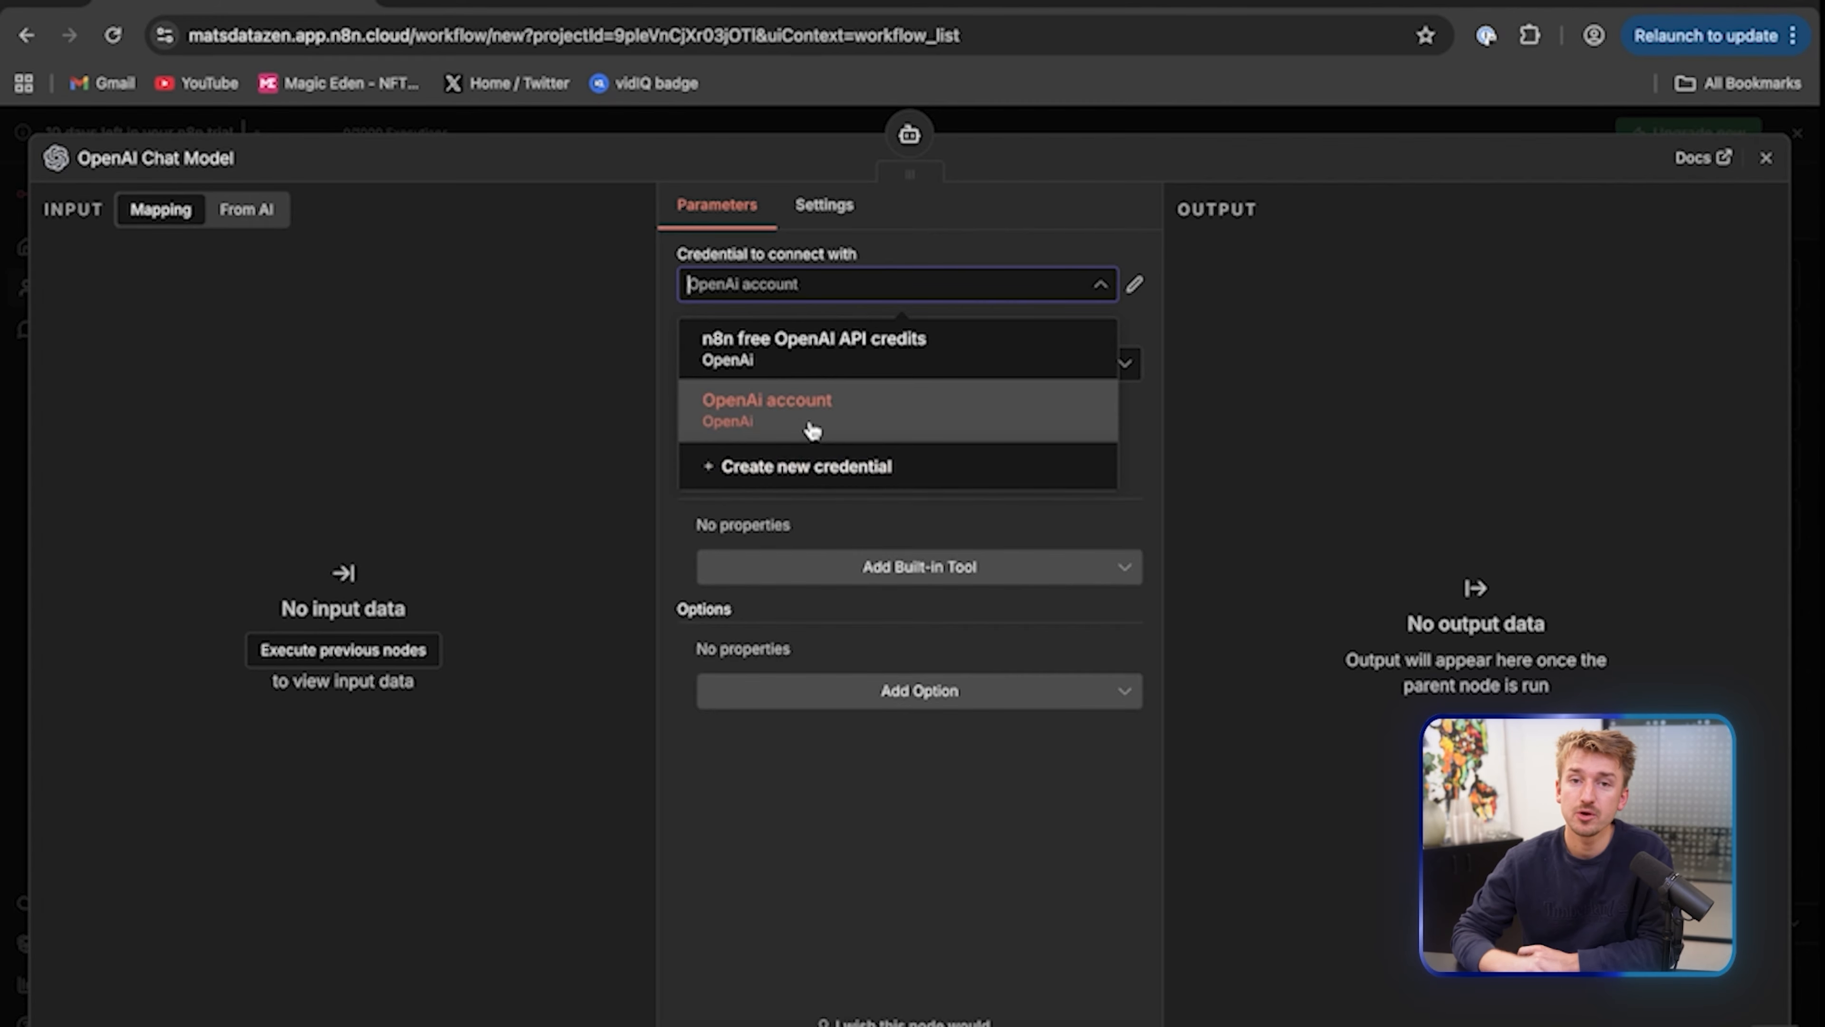
pyautogui.click(822, 471)
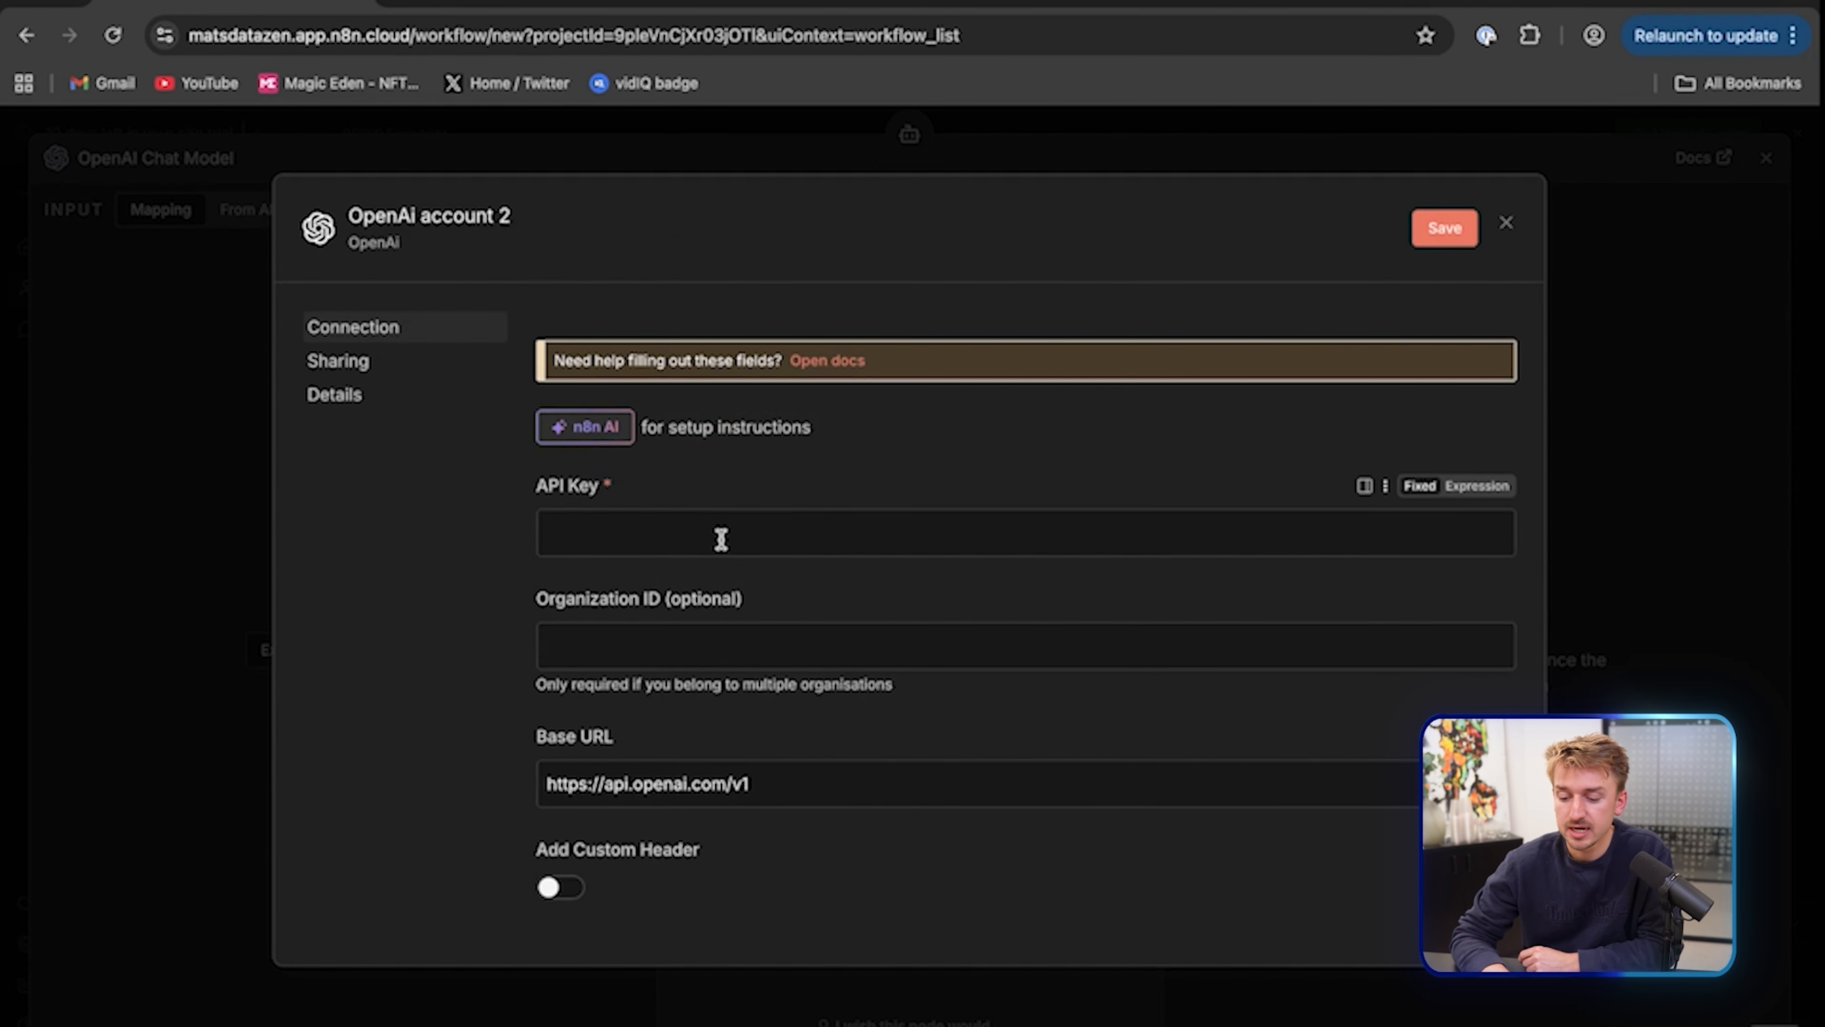
pyautogui.click(445, 3)
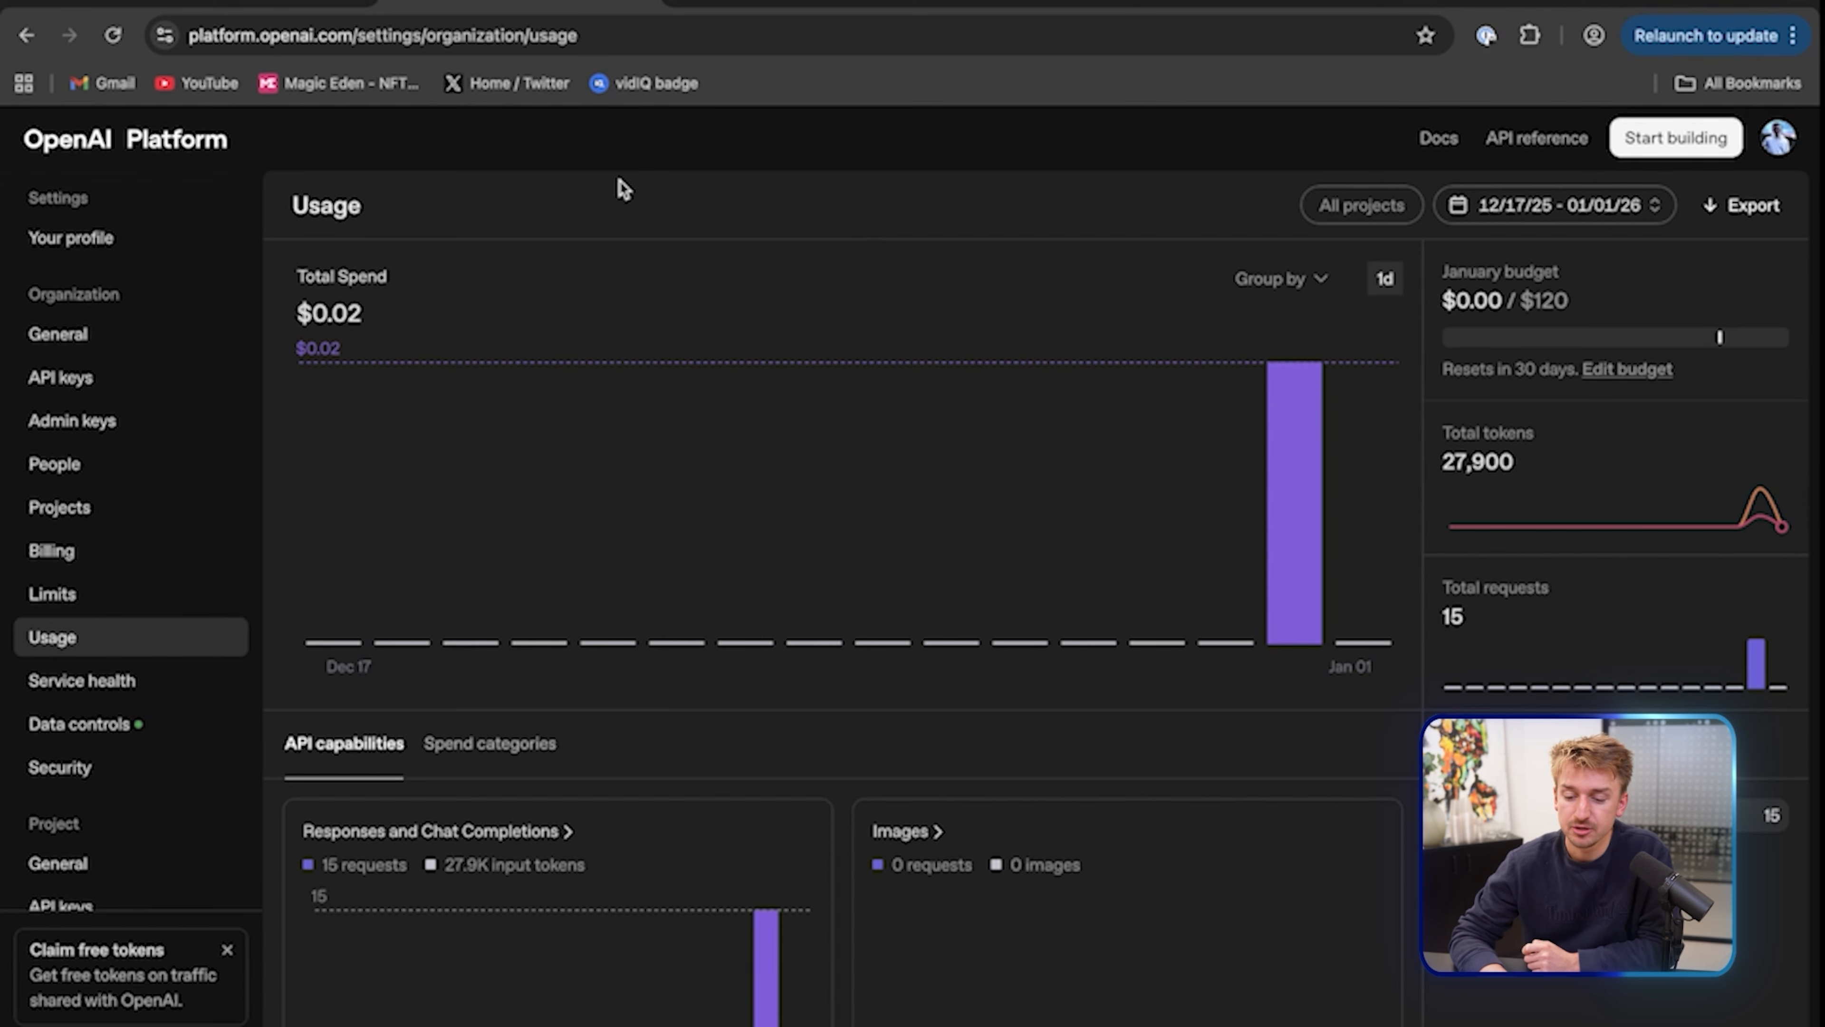
# Check the $24.98 credit balance on OpenAI Platform Billing, then return to n8n
pyautogui.click(51, 550)
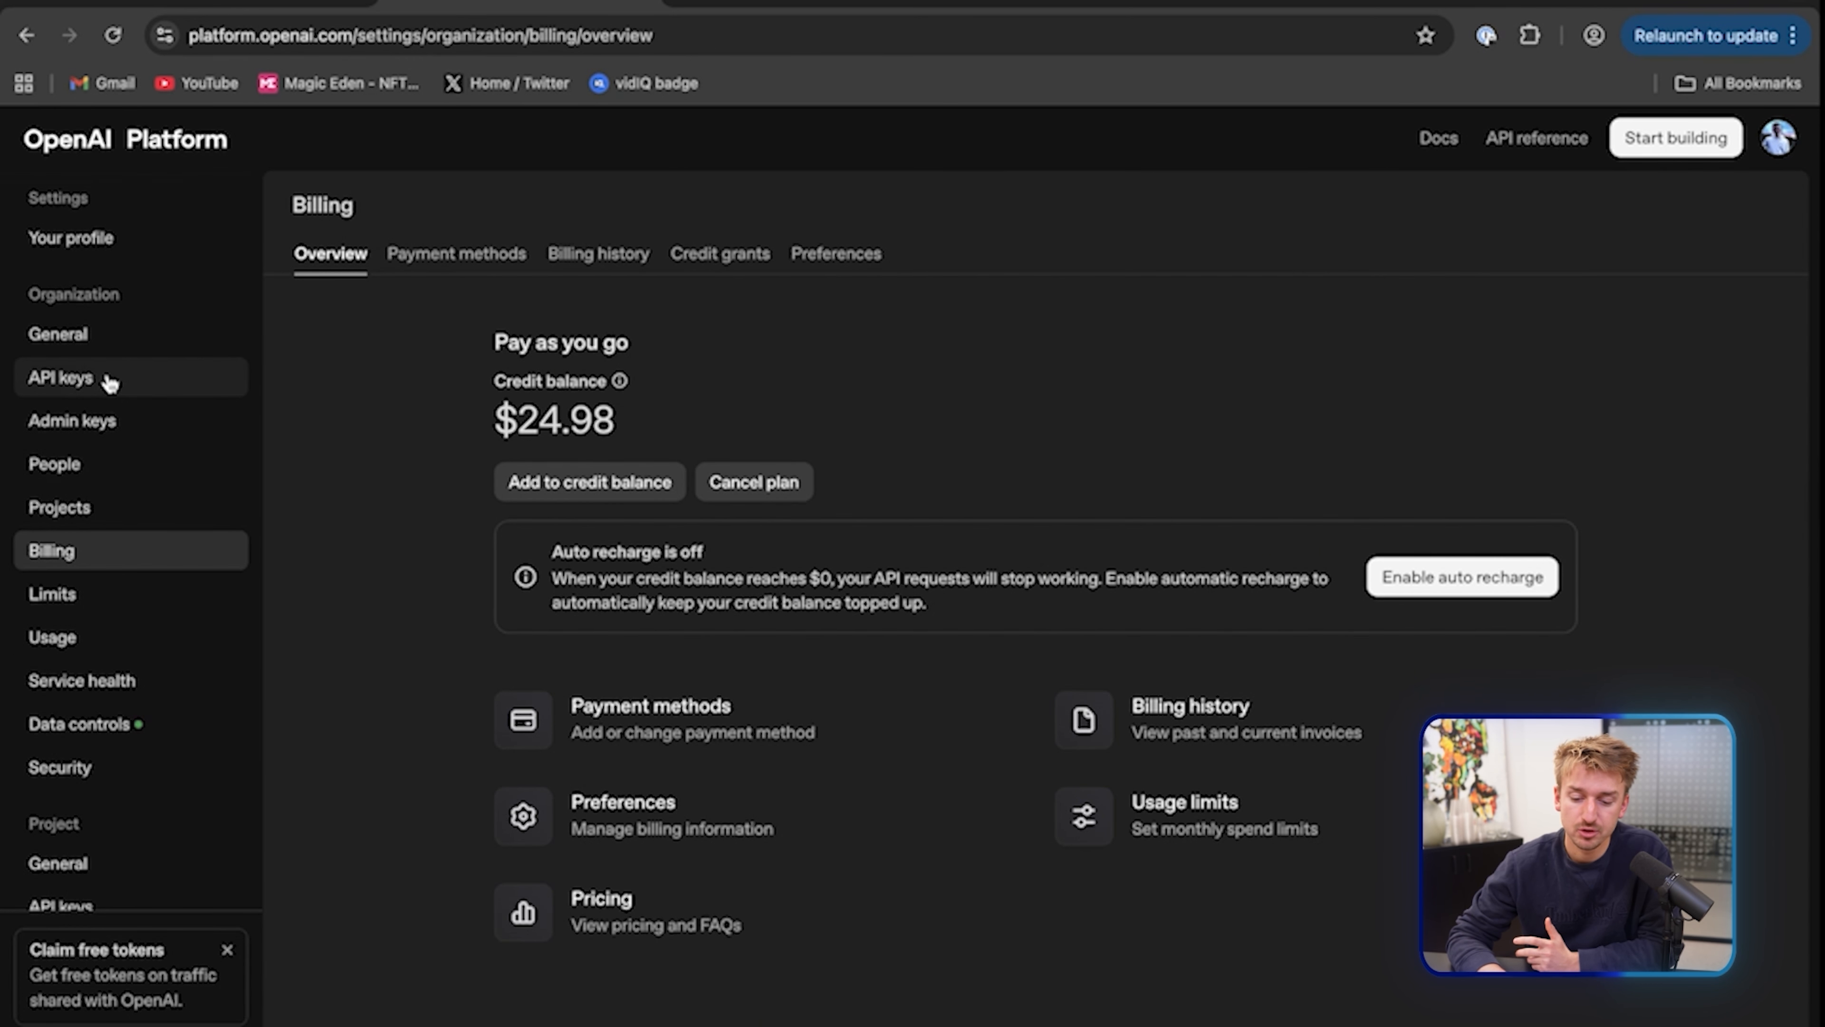
pyautogui.scroll(-3, 115, 381)
pyautogui.scroll(3, 115, 538)
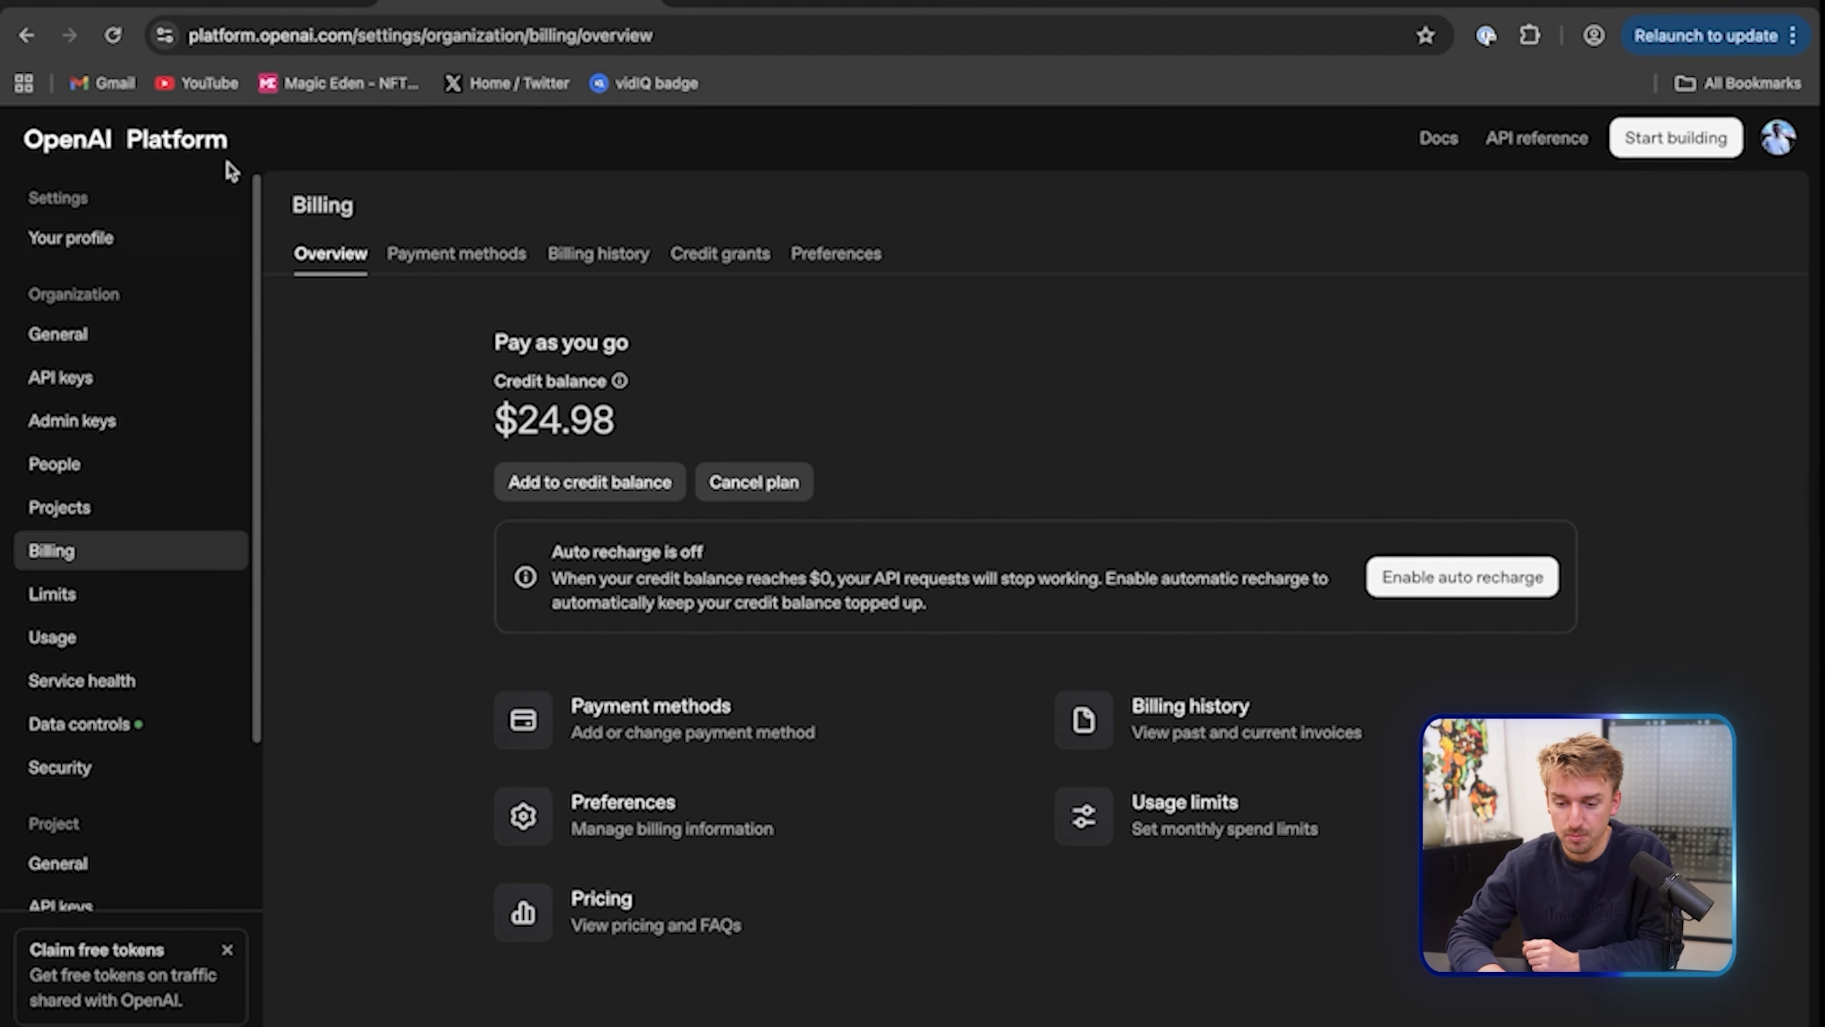
pyautogui.click(234, 6)
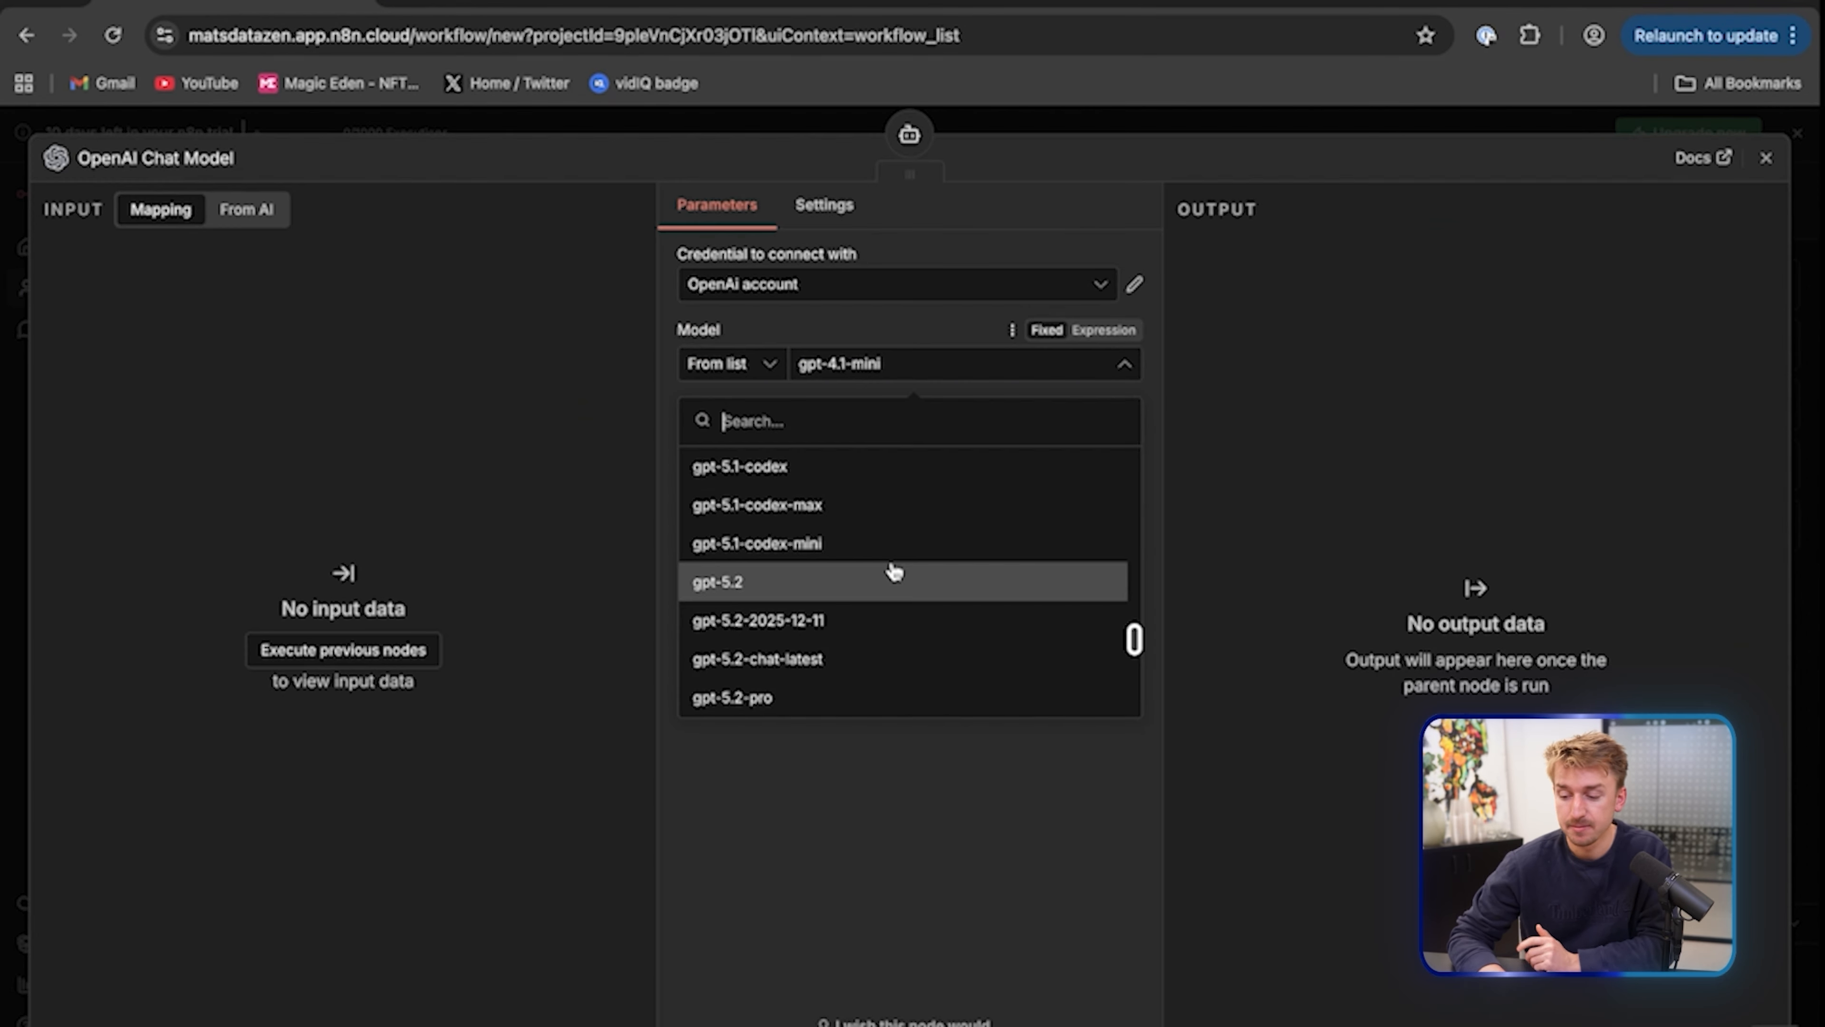
# Set the OpenAI Chat Model to gpt-5.2
pyautogui.scroll(3, 892, 572)
pyautogui.scroll(-3, 893, 572)
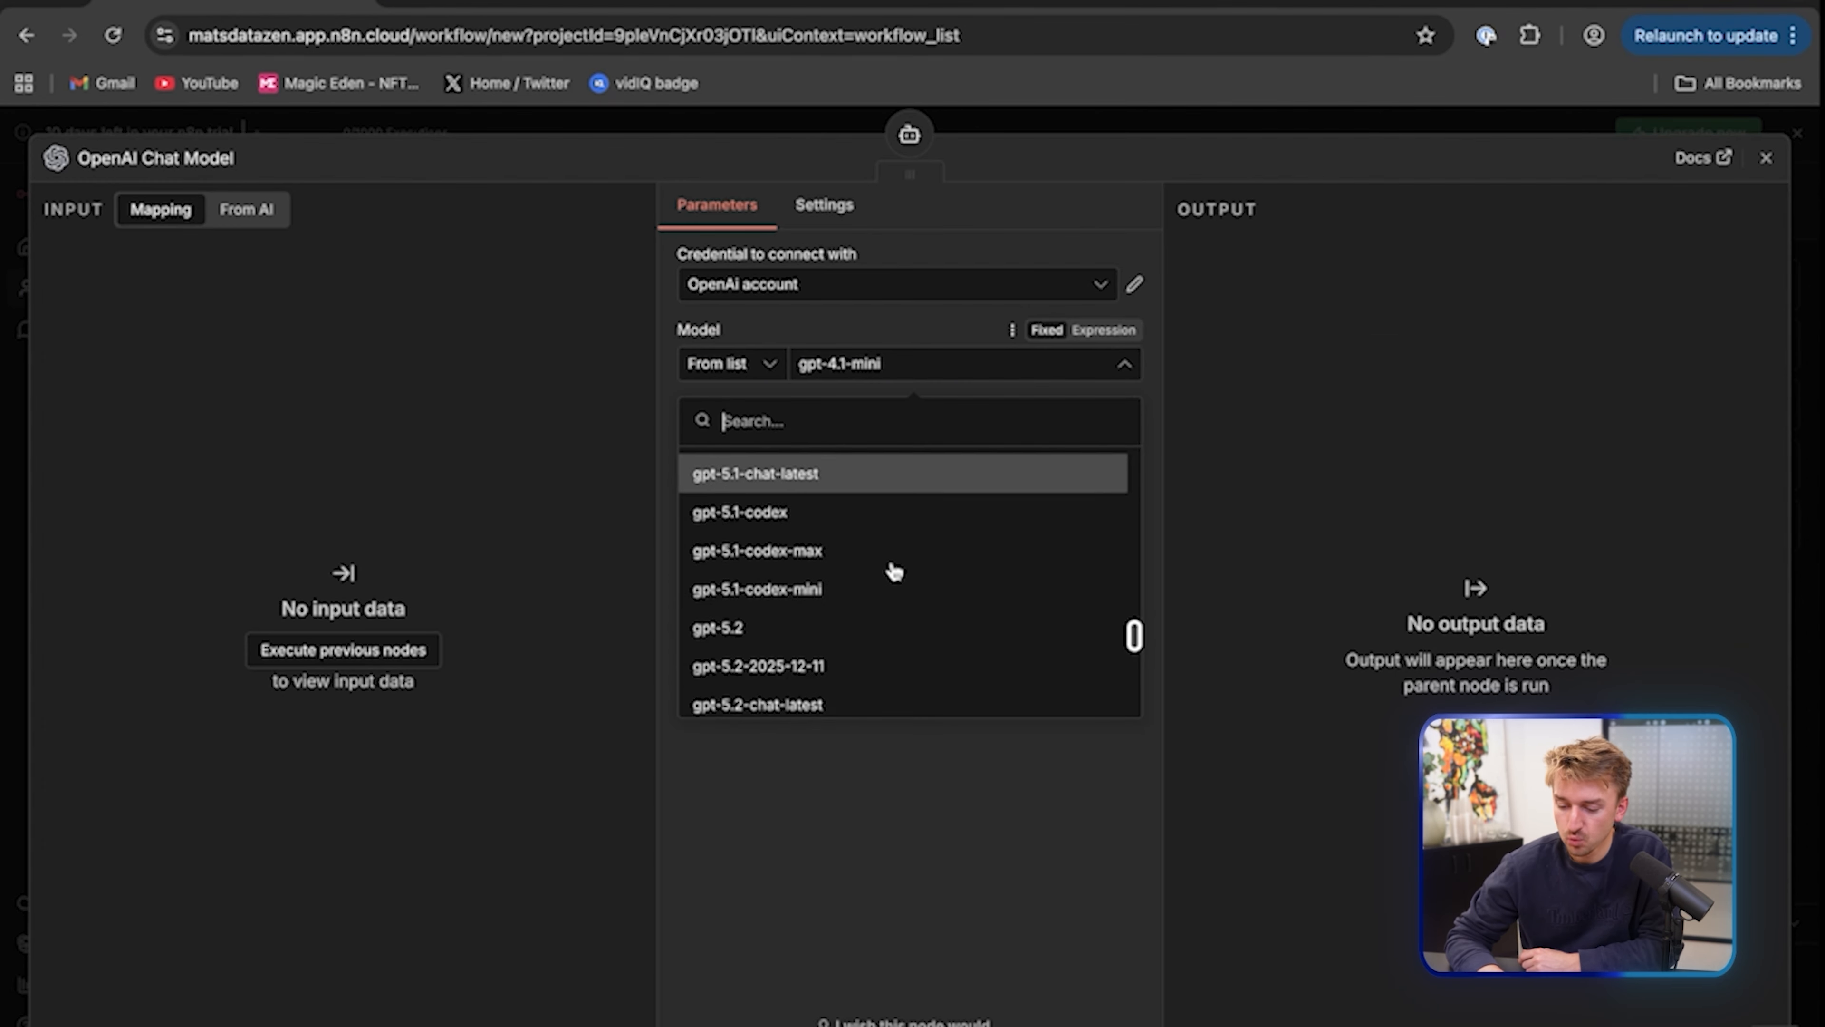
pyautogui.click(892, 579)
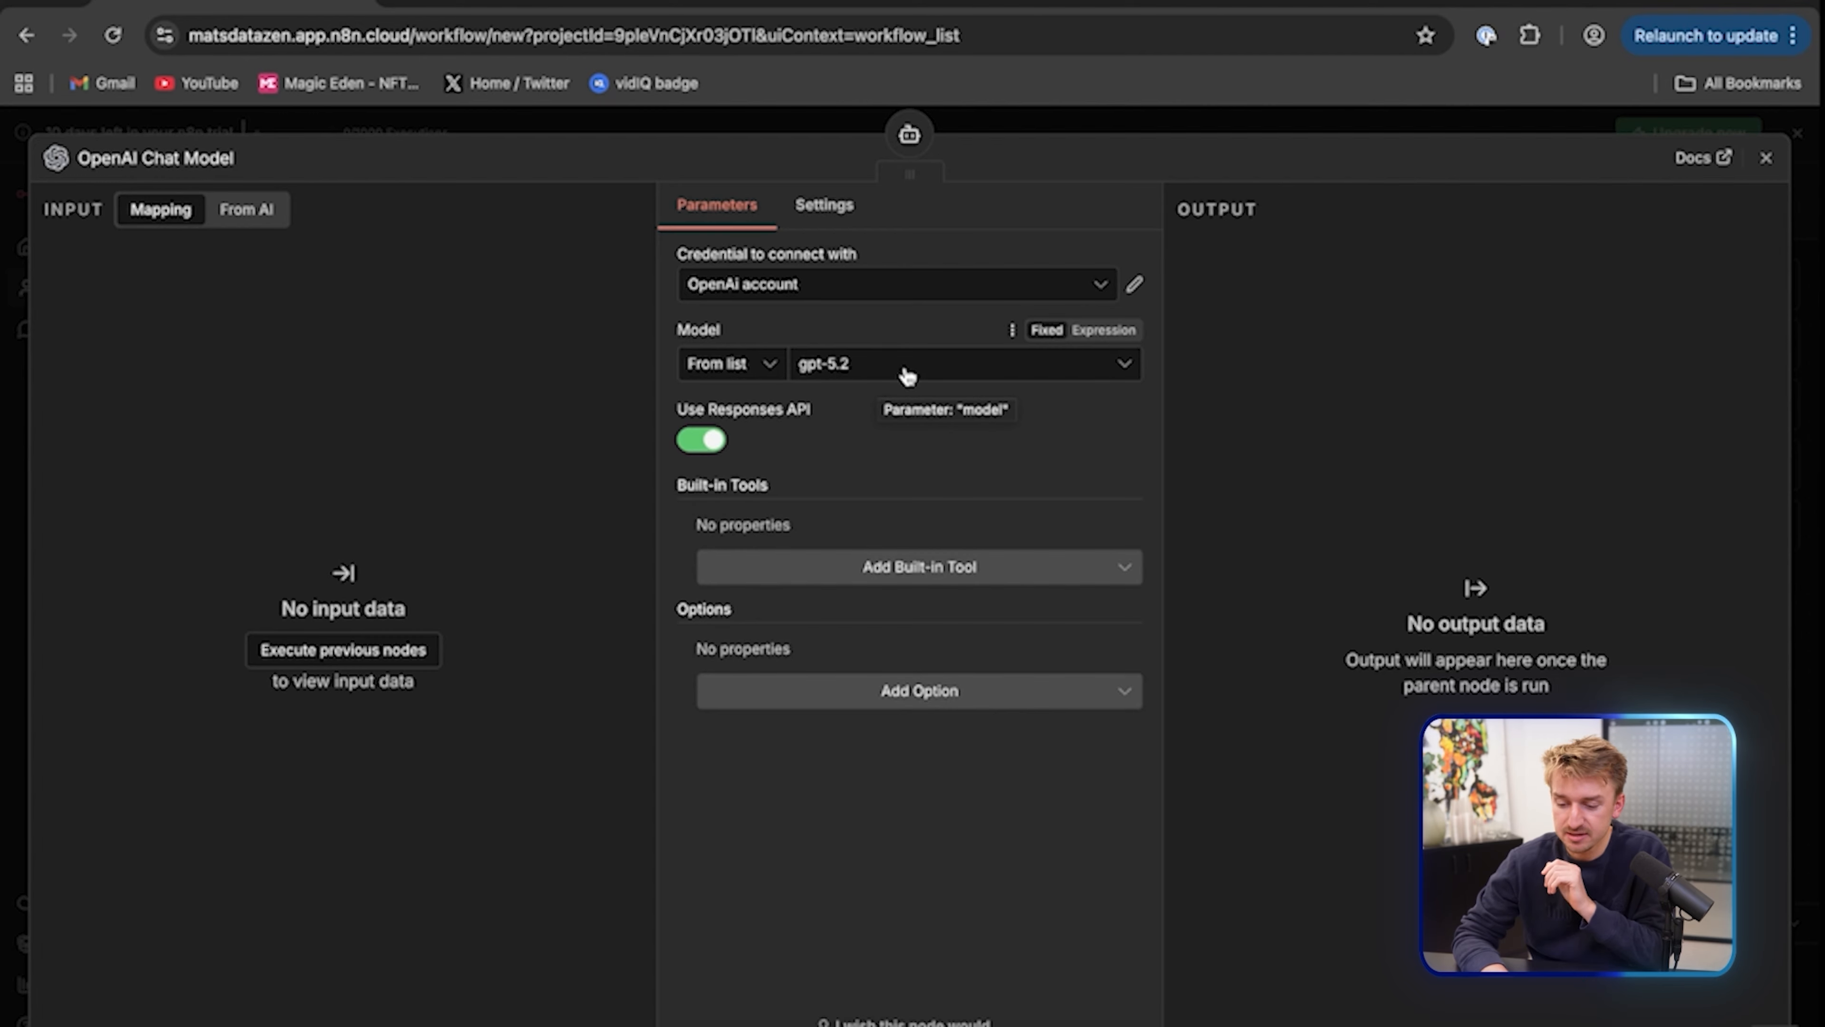
pyautogui.press('Escape')
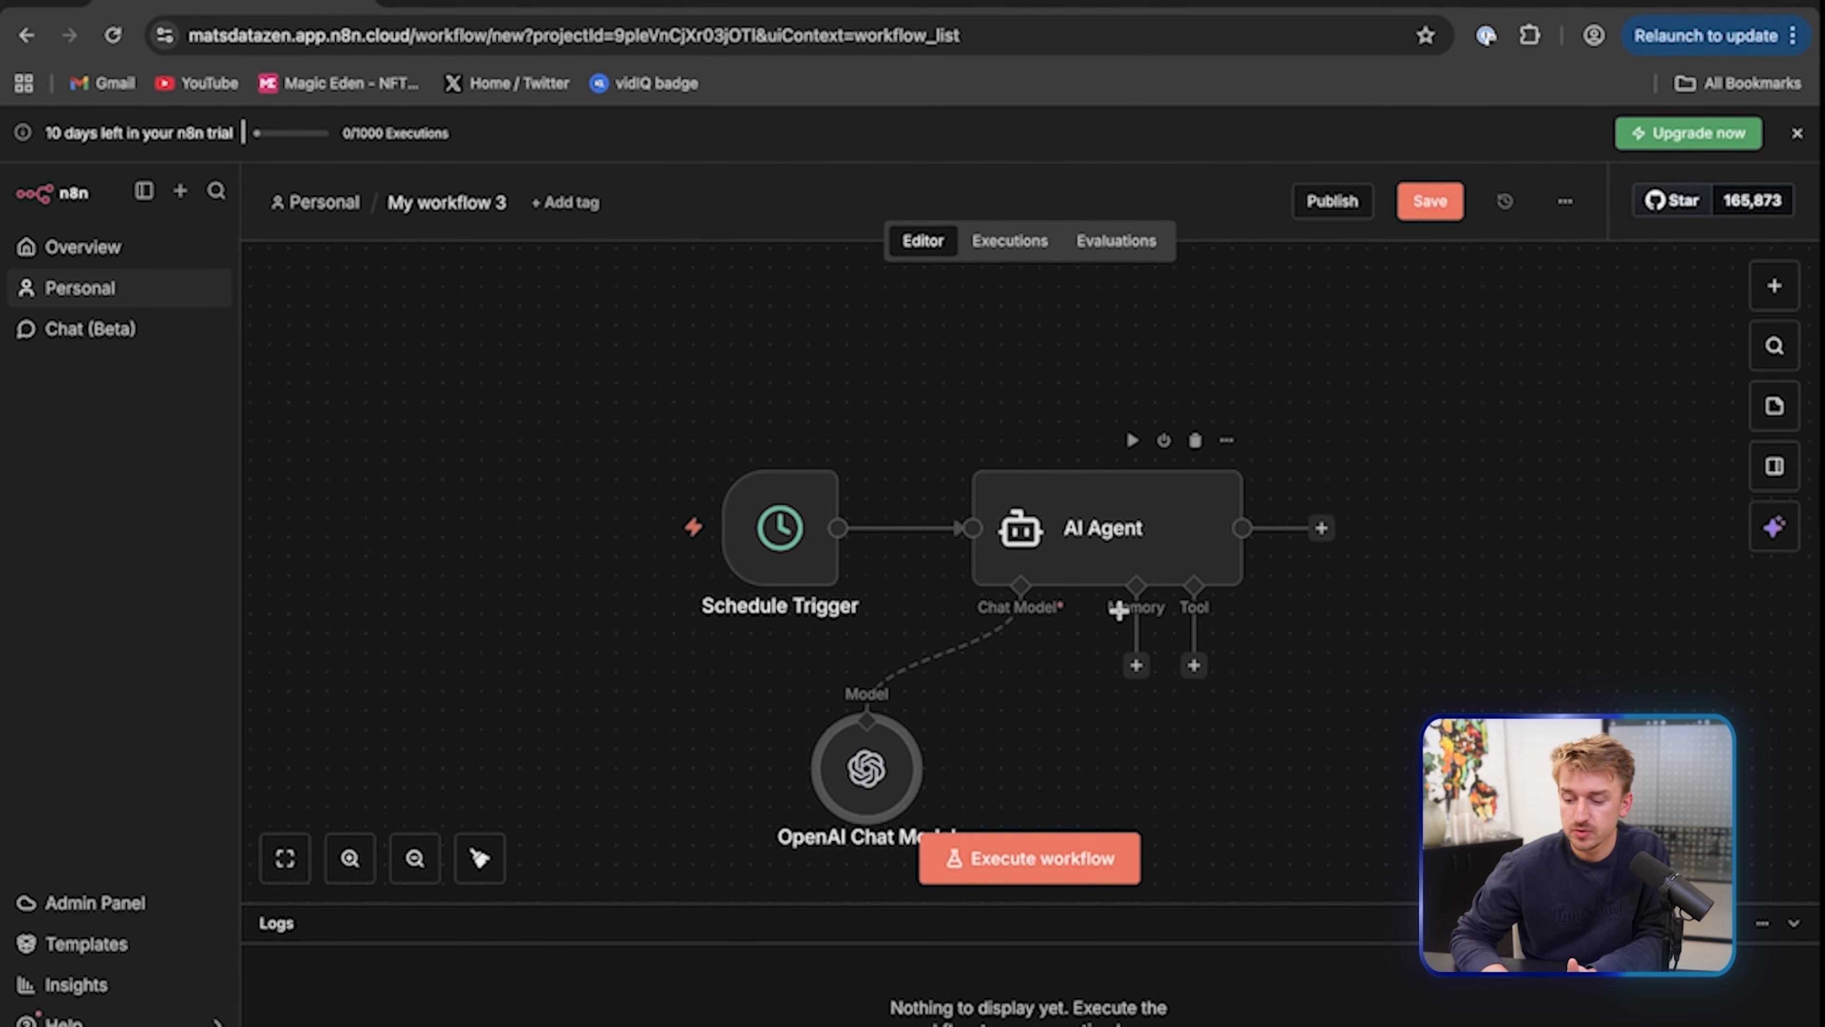
# Attach Simple Memory with a context window length of 5 to the AI Agent
pyautogui.click(1136, 666)
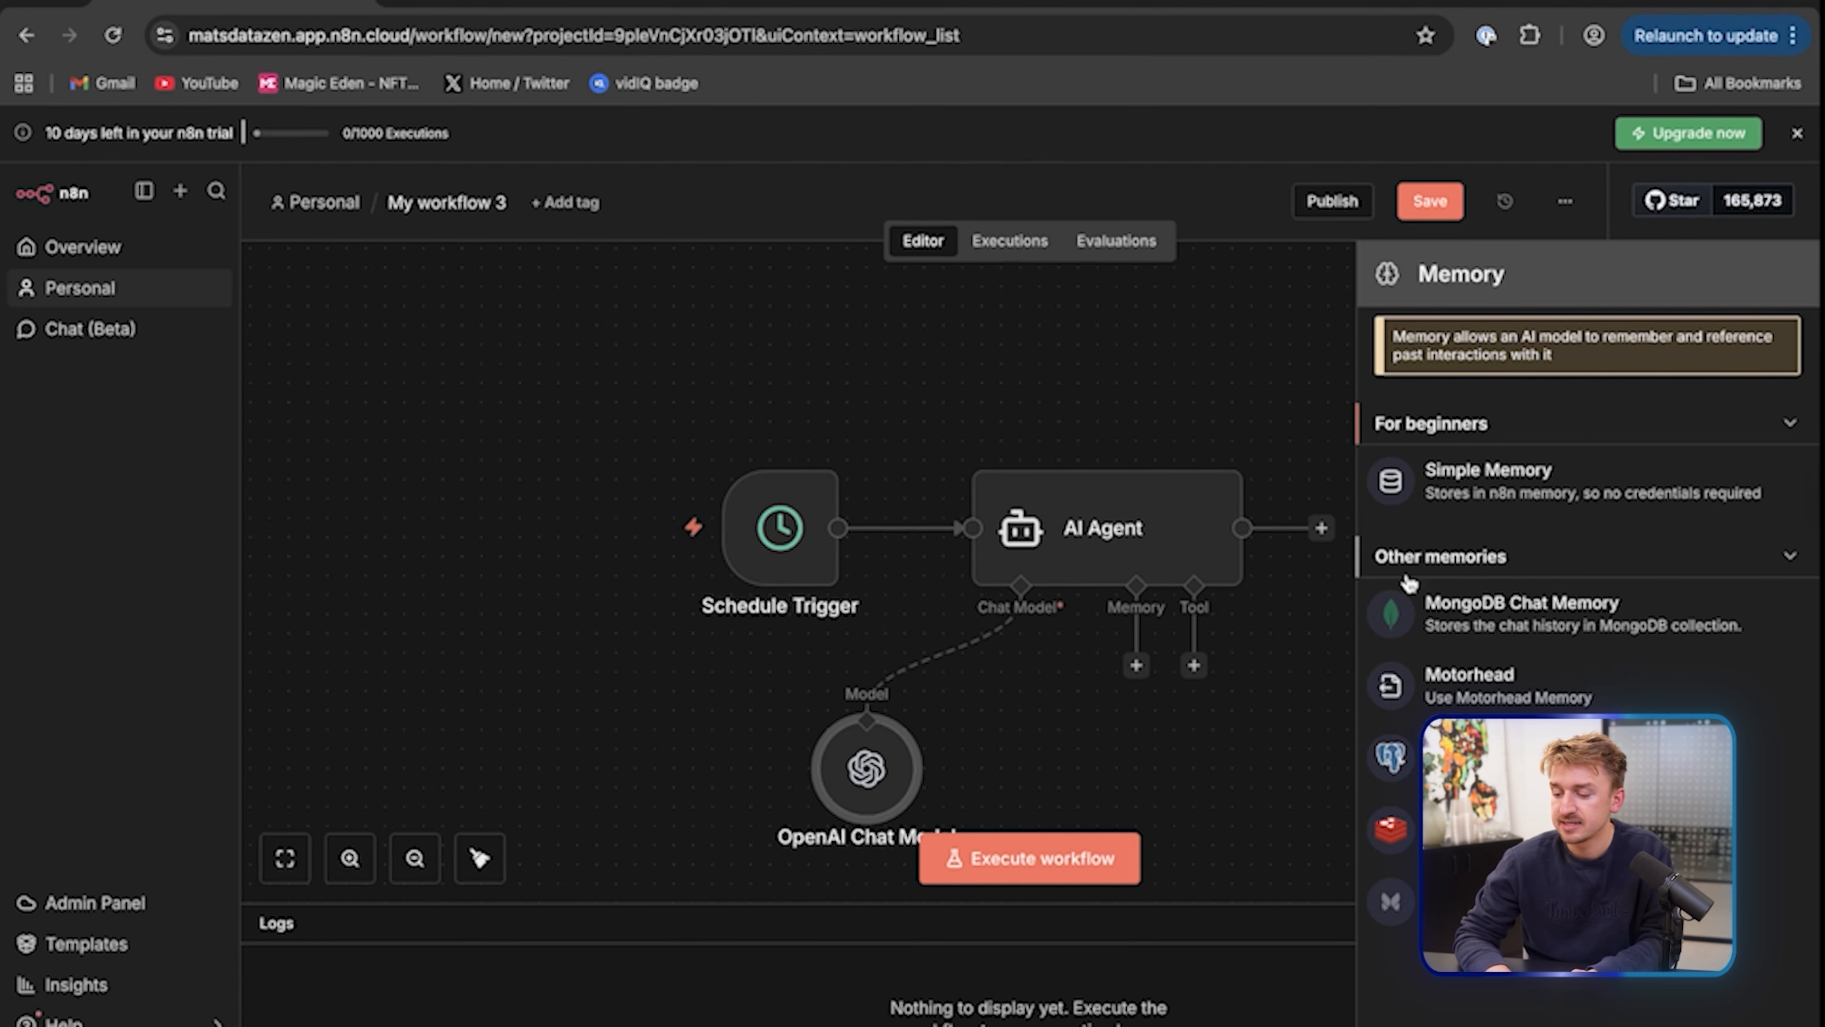
pyautogui.click(1498, 496)
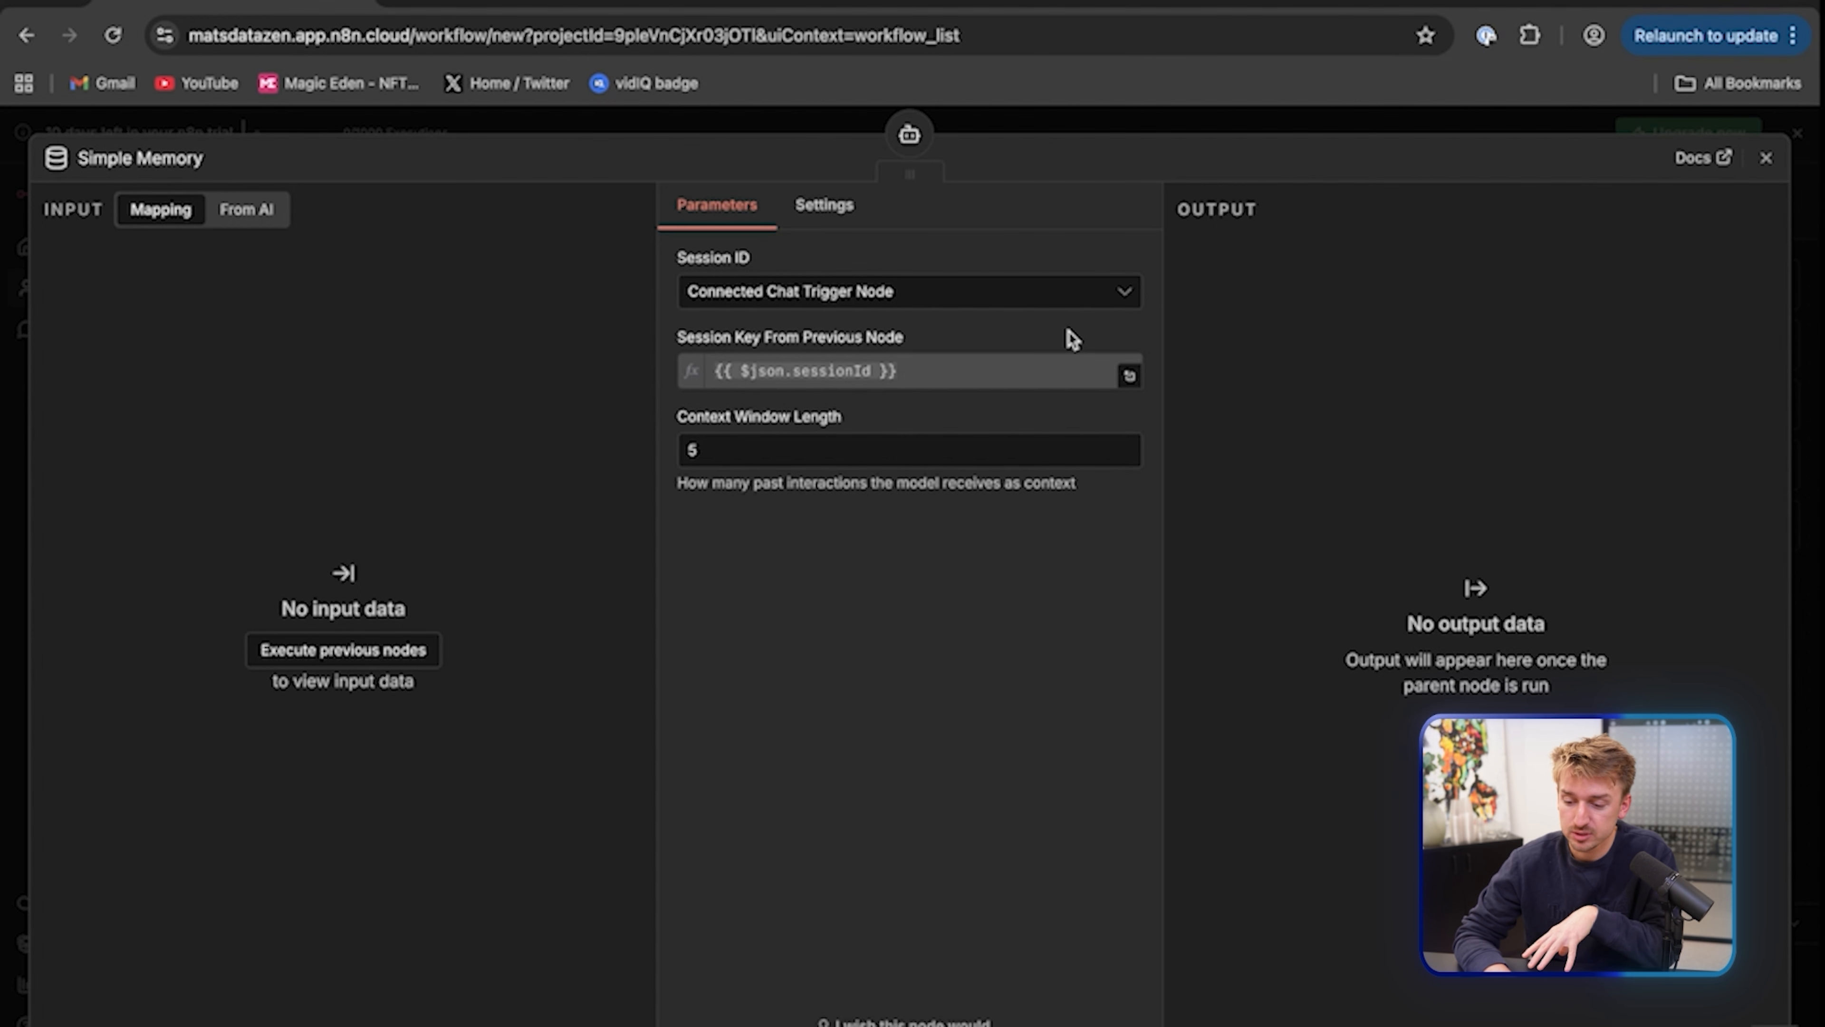
pyautogui.click(1765, 153)
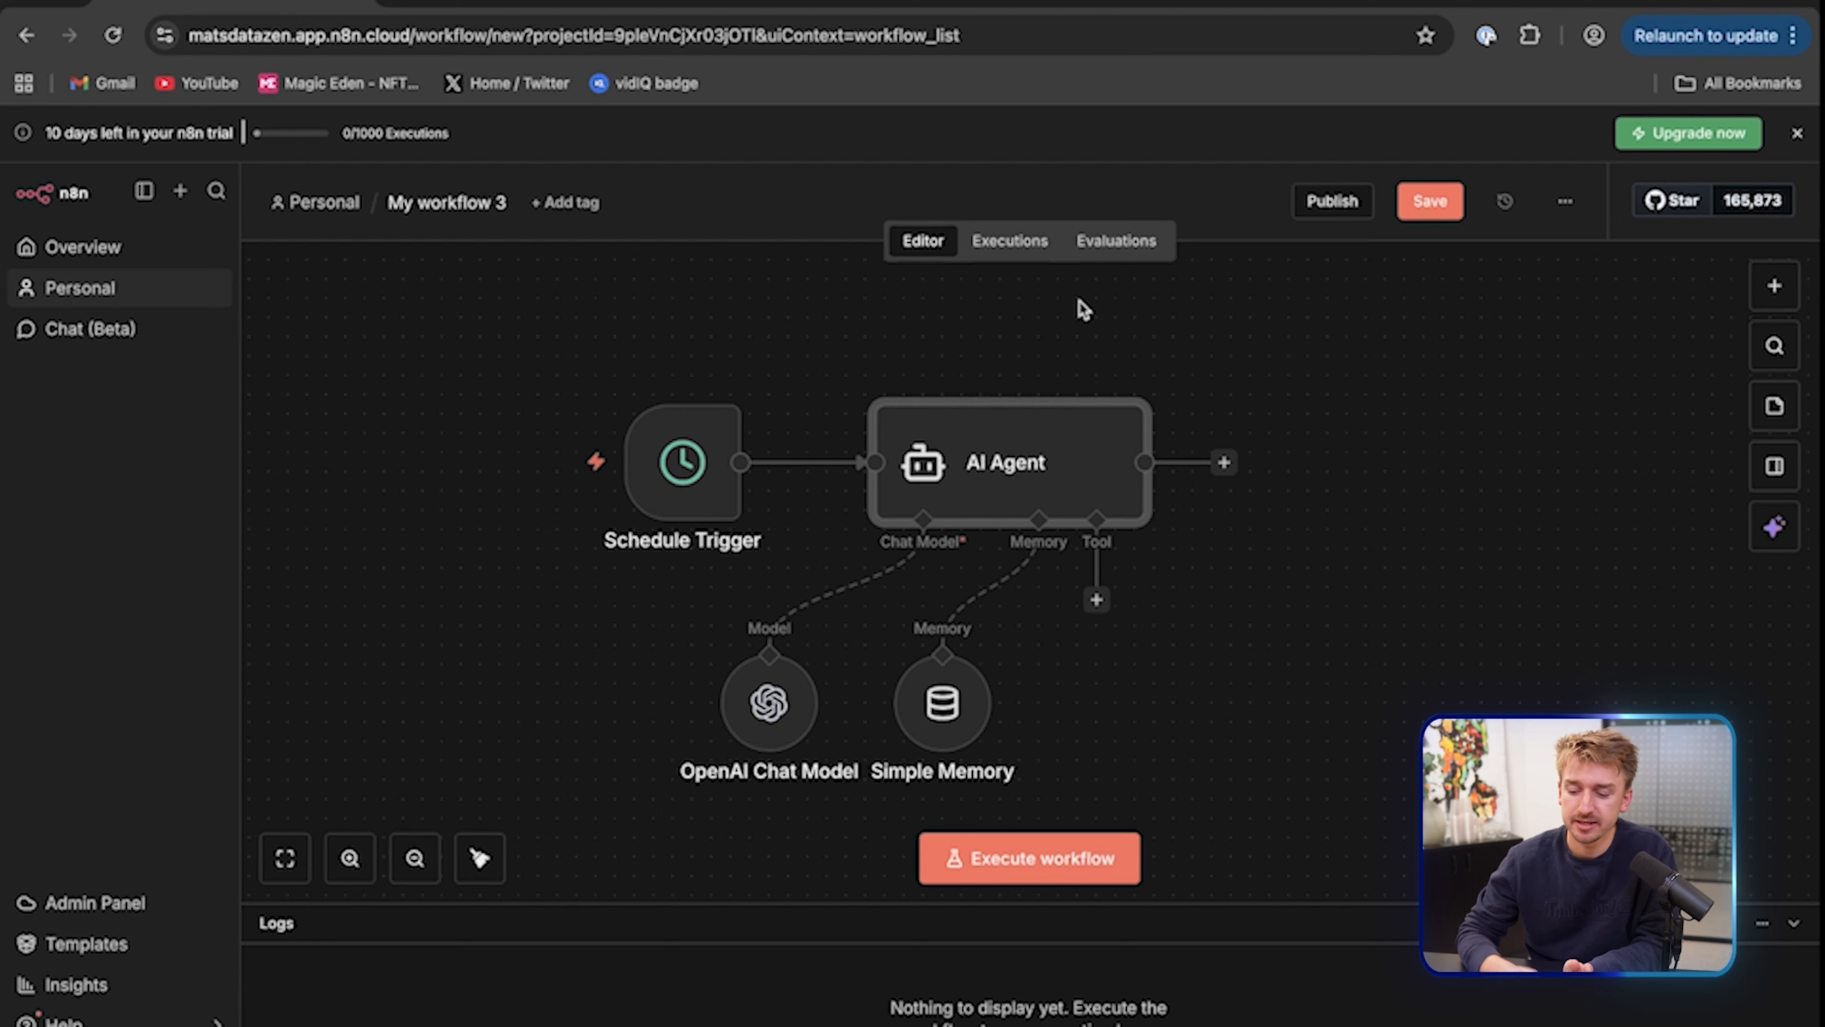
# Set the AI Agent's prompt source to Define below and paste the inbox summary prompt
pyautogui.doubleClick(1014, 468)
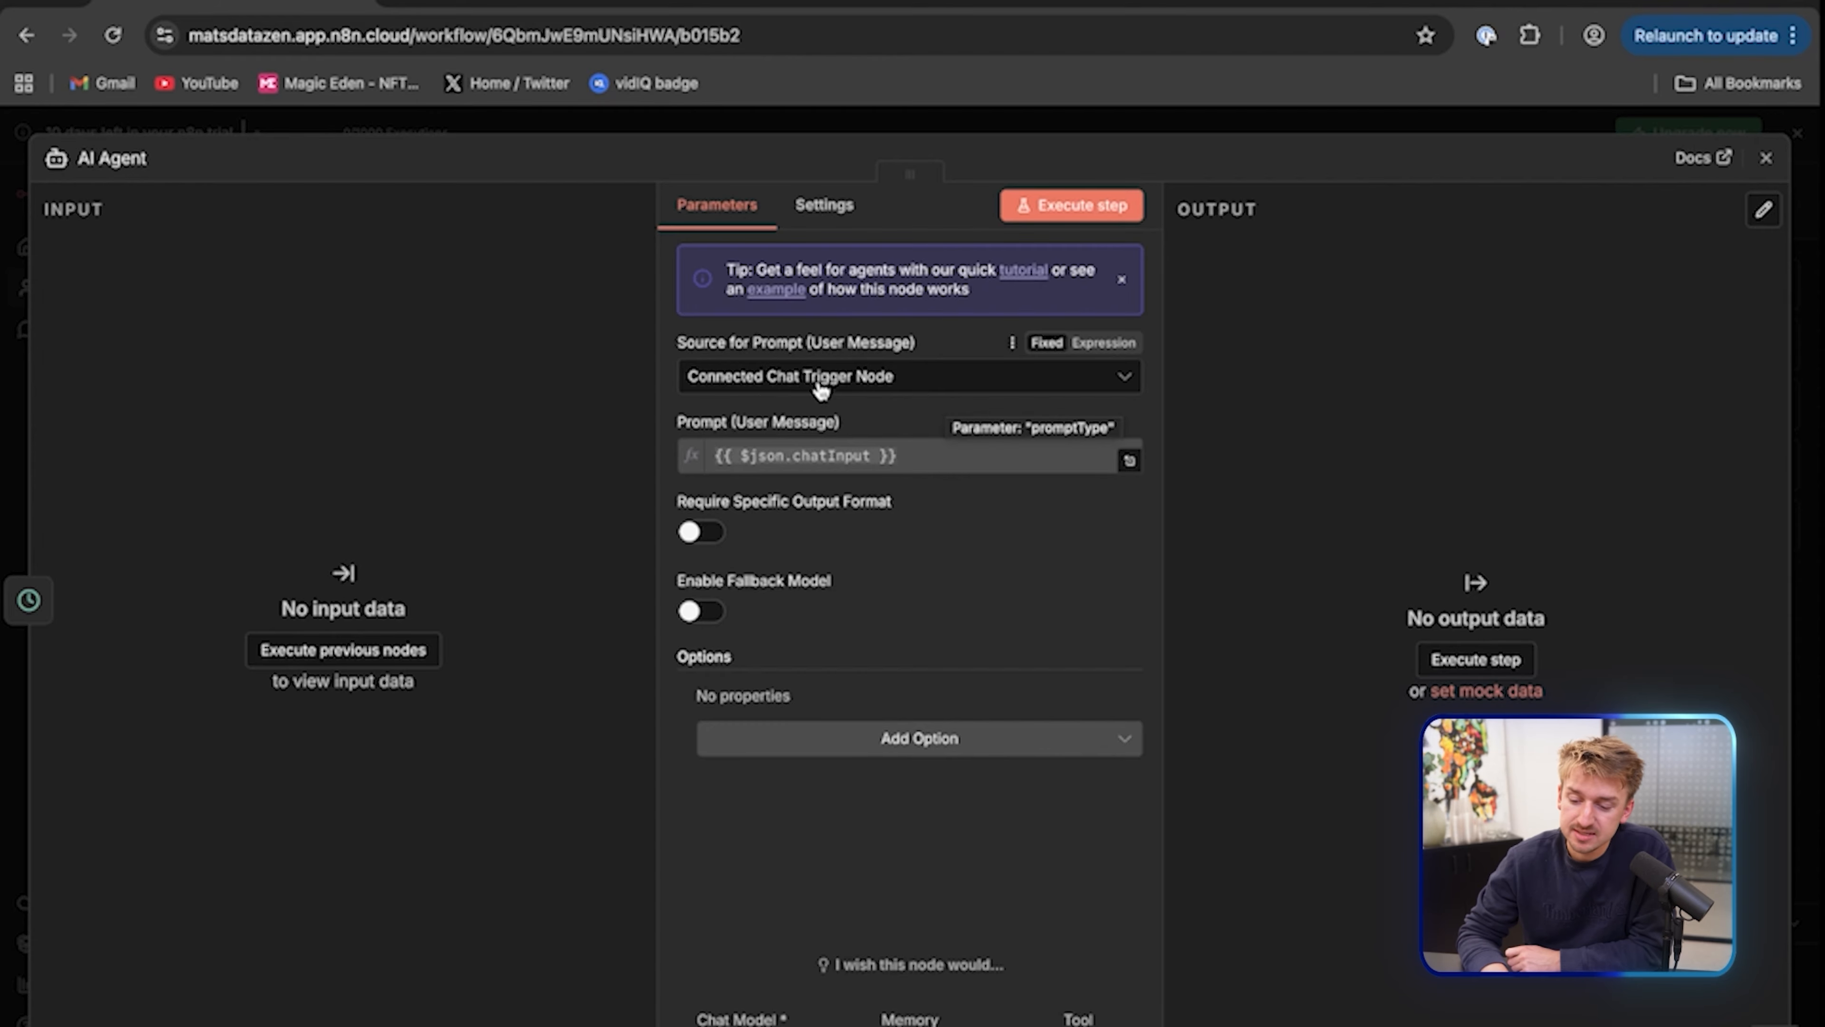
pyautogui.click(871, 391)
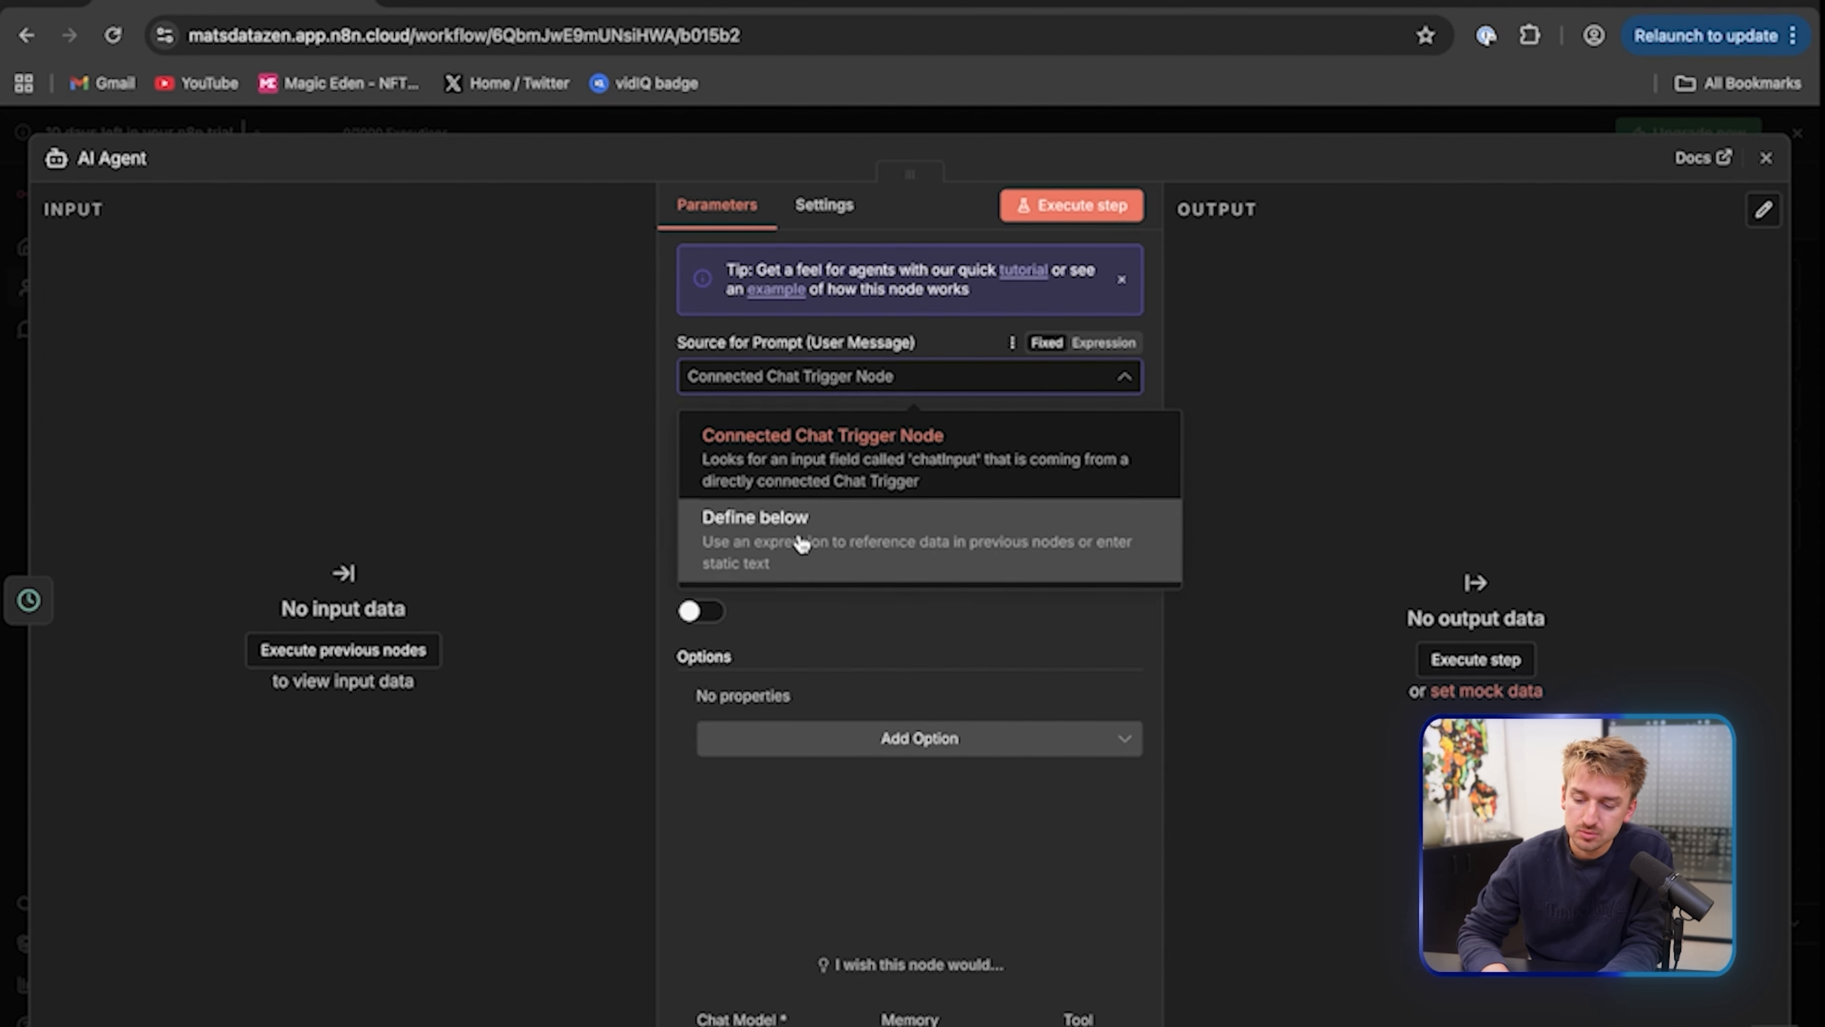
pyautogui.click(801, 542)
pyautogui.click(854, 469)
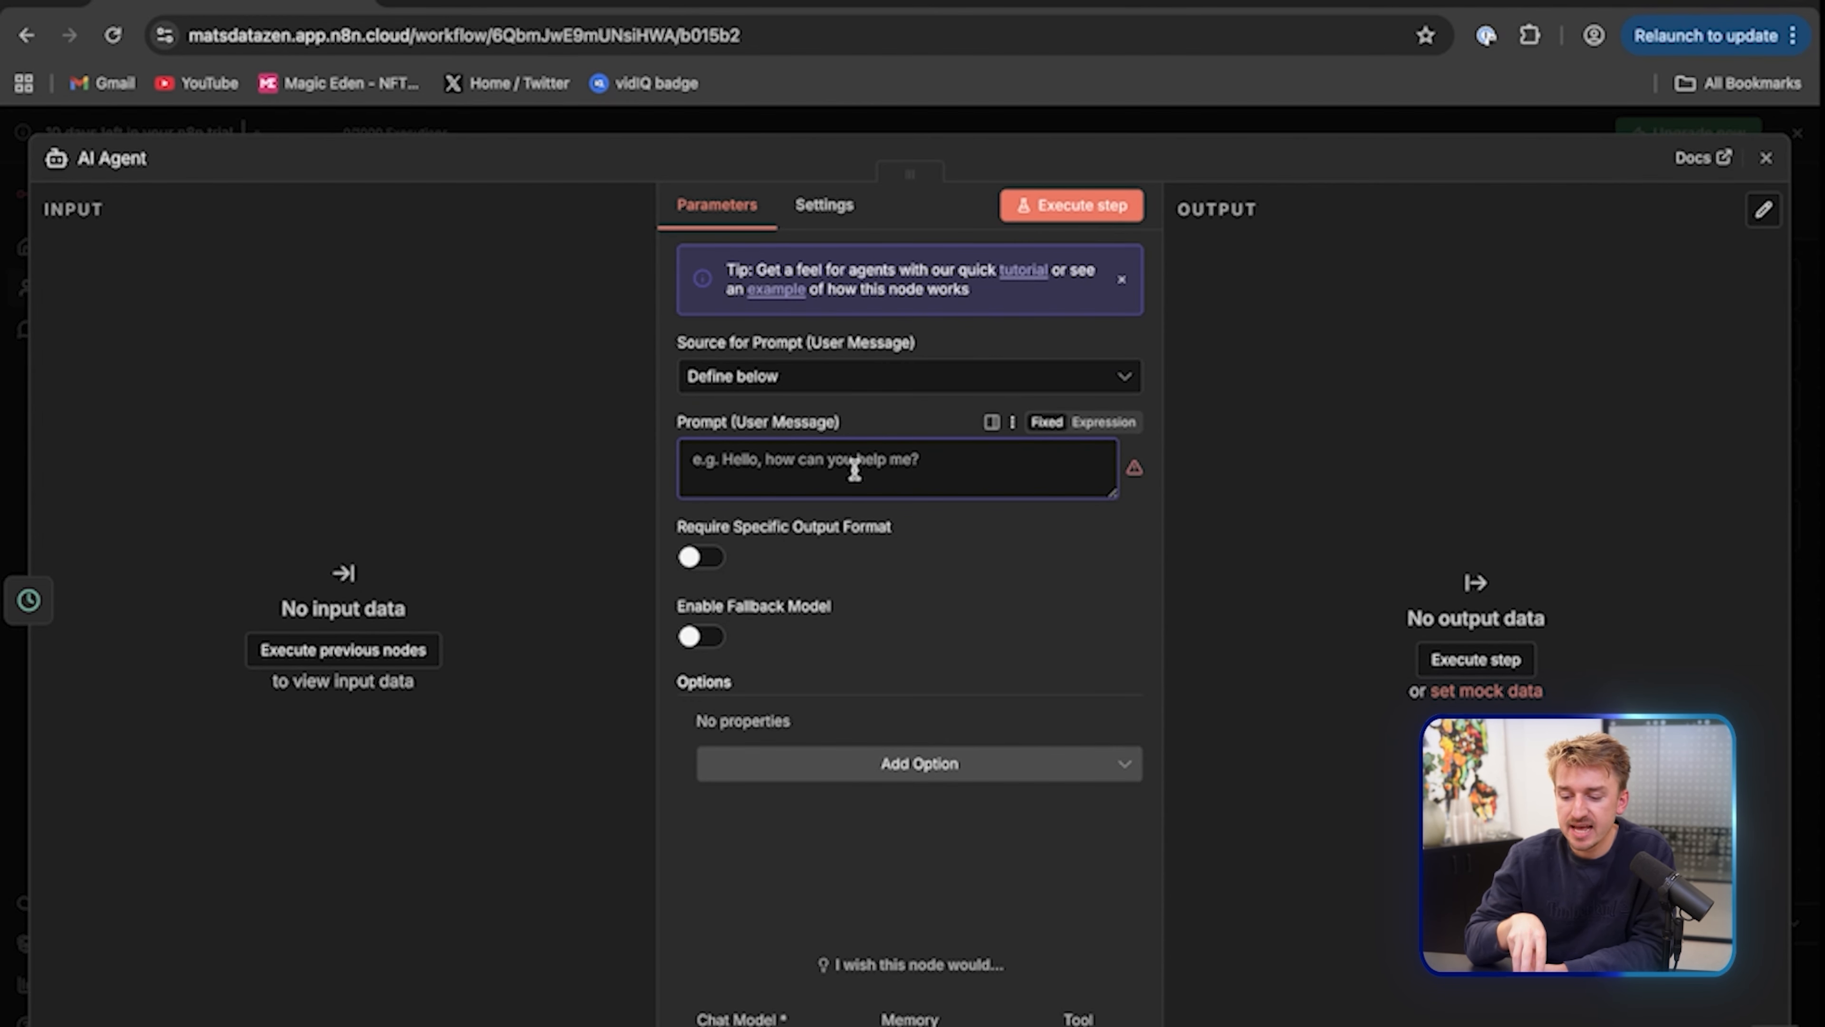
pyautogui.hotkey('ctrl', 'v')
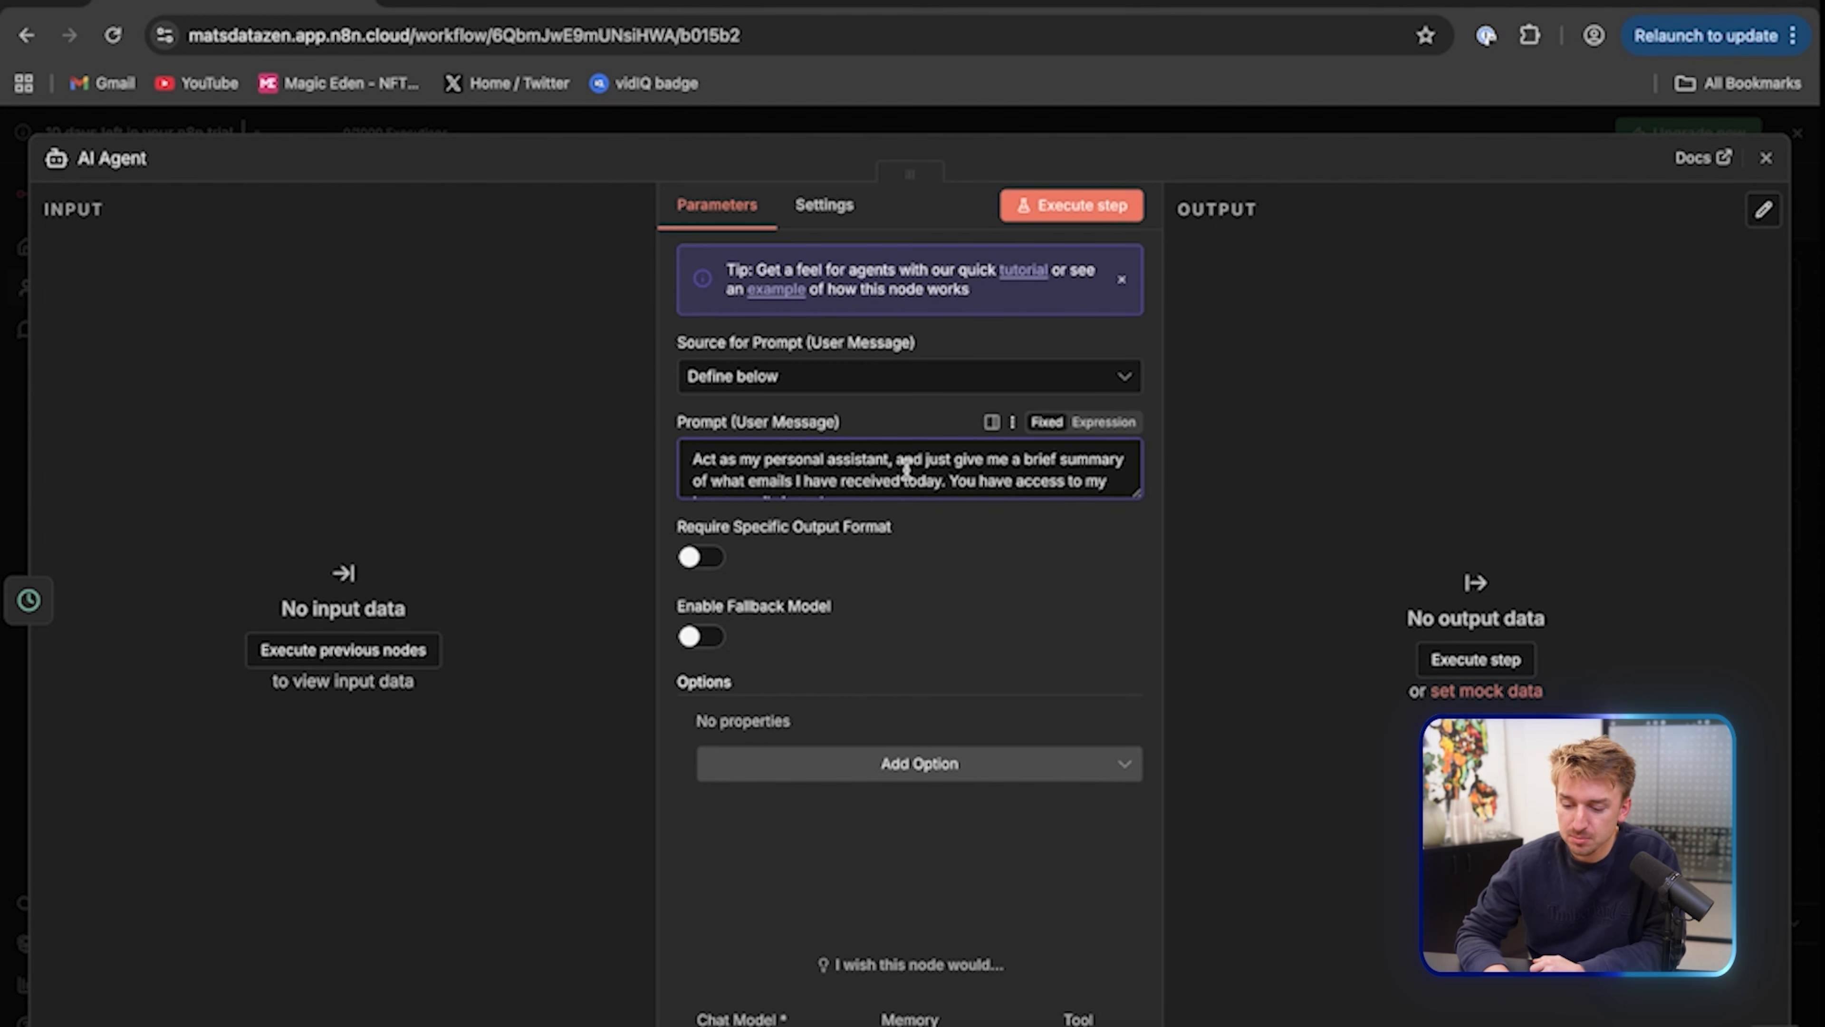
# Append the request to email the summary and review the full prompt
pyautogui.scroll(-1, 901, 471)
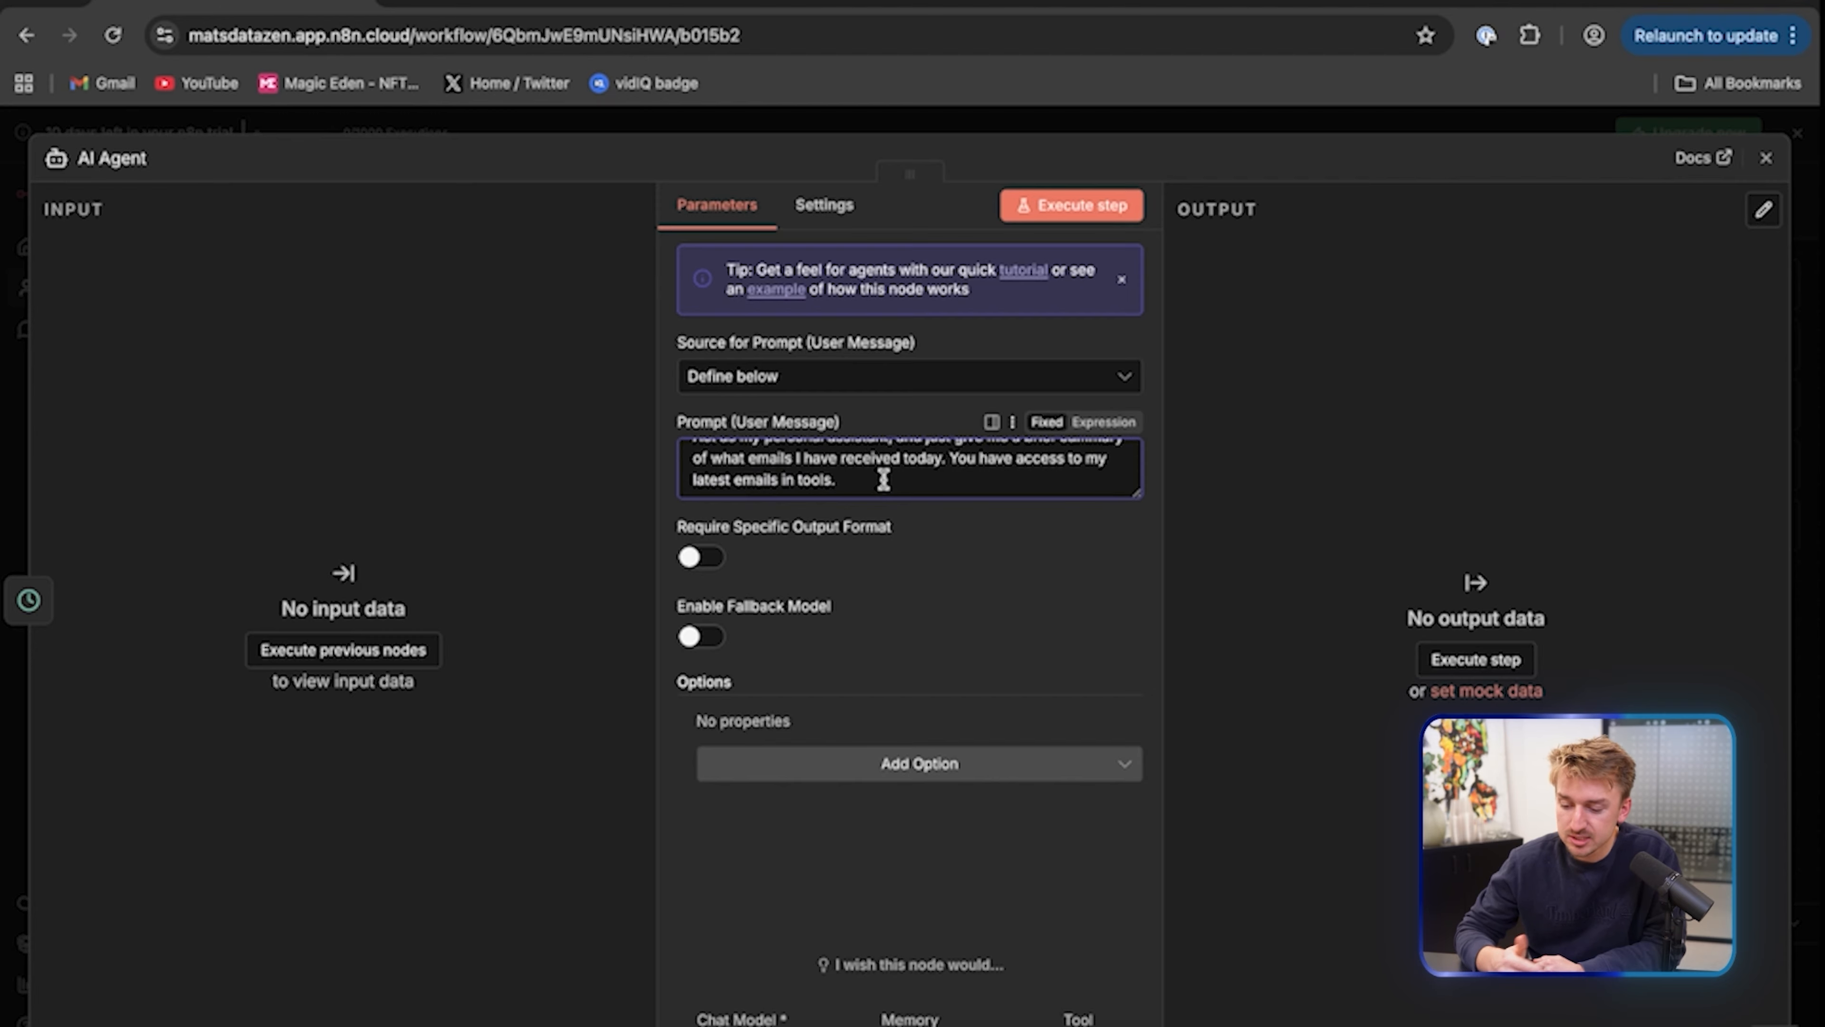
pyautogui.scroll(-1, 863, 472)
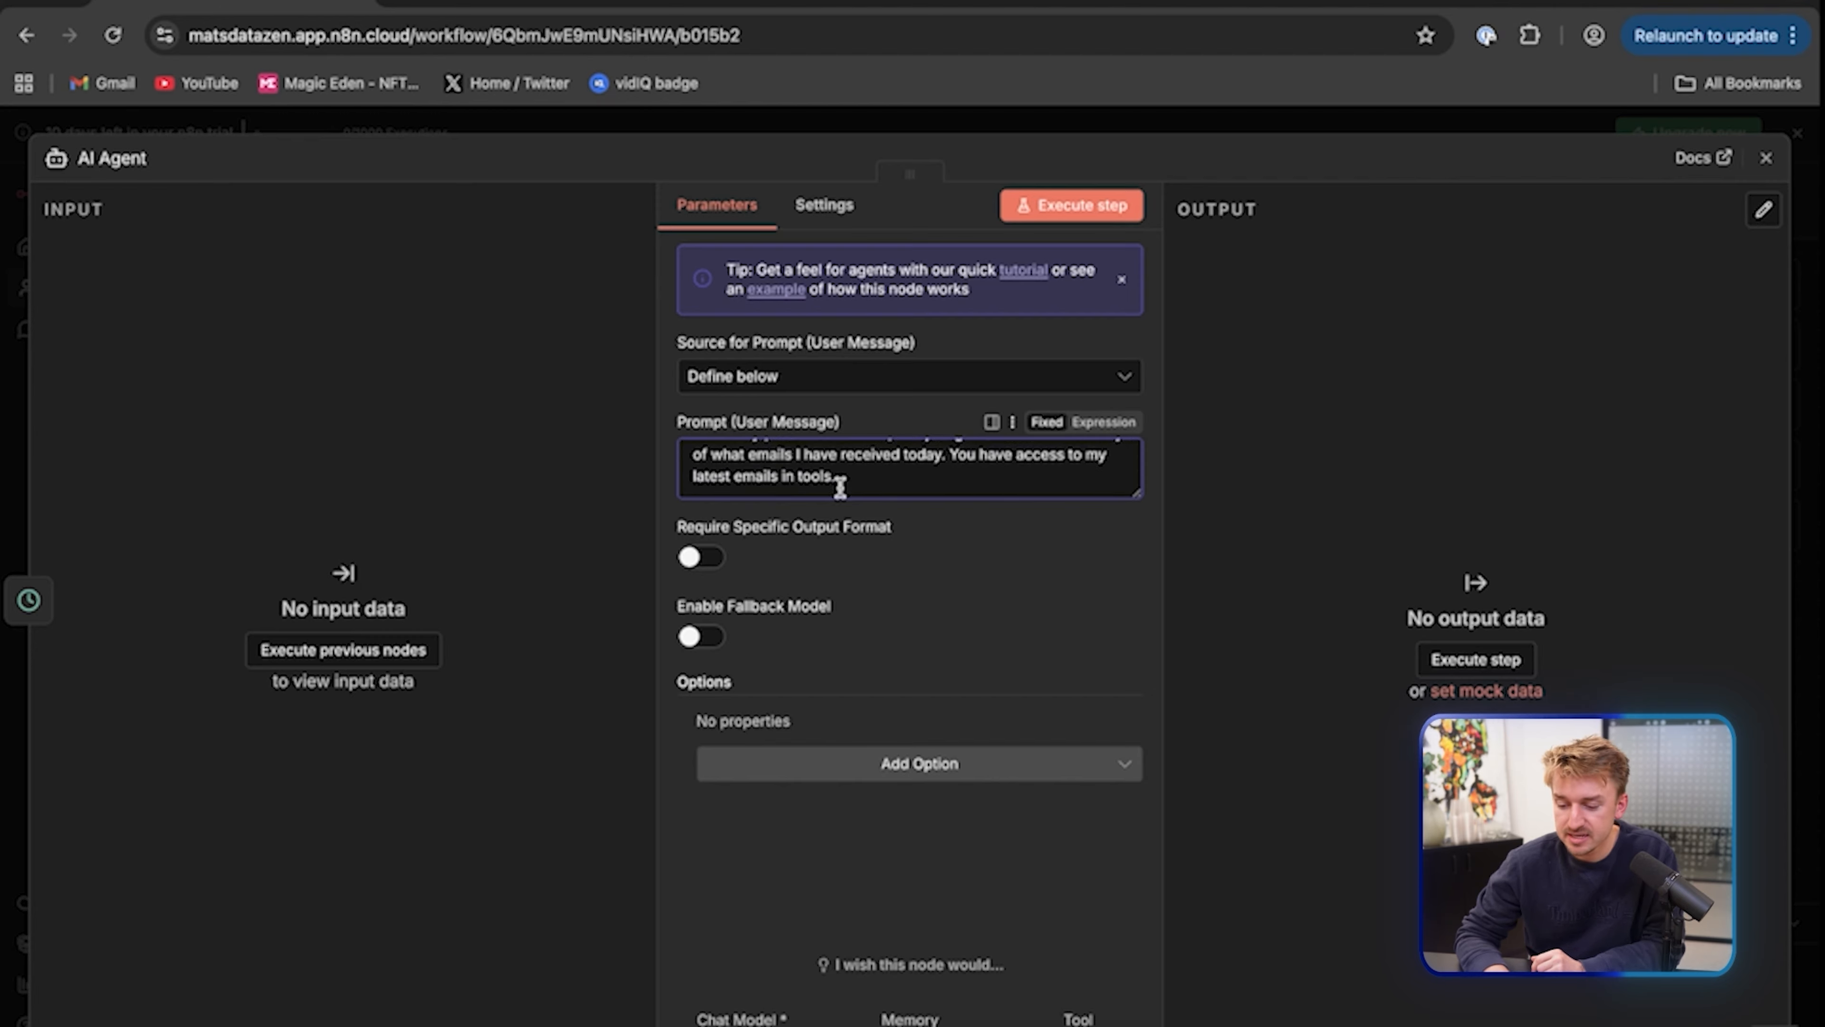
pyautogui.write('Send me the summary to my email, which you also have access to in tools.')
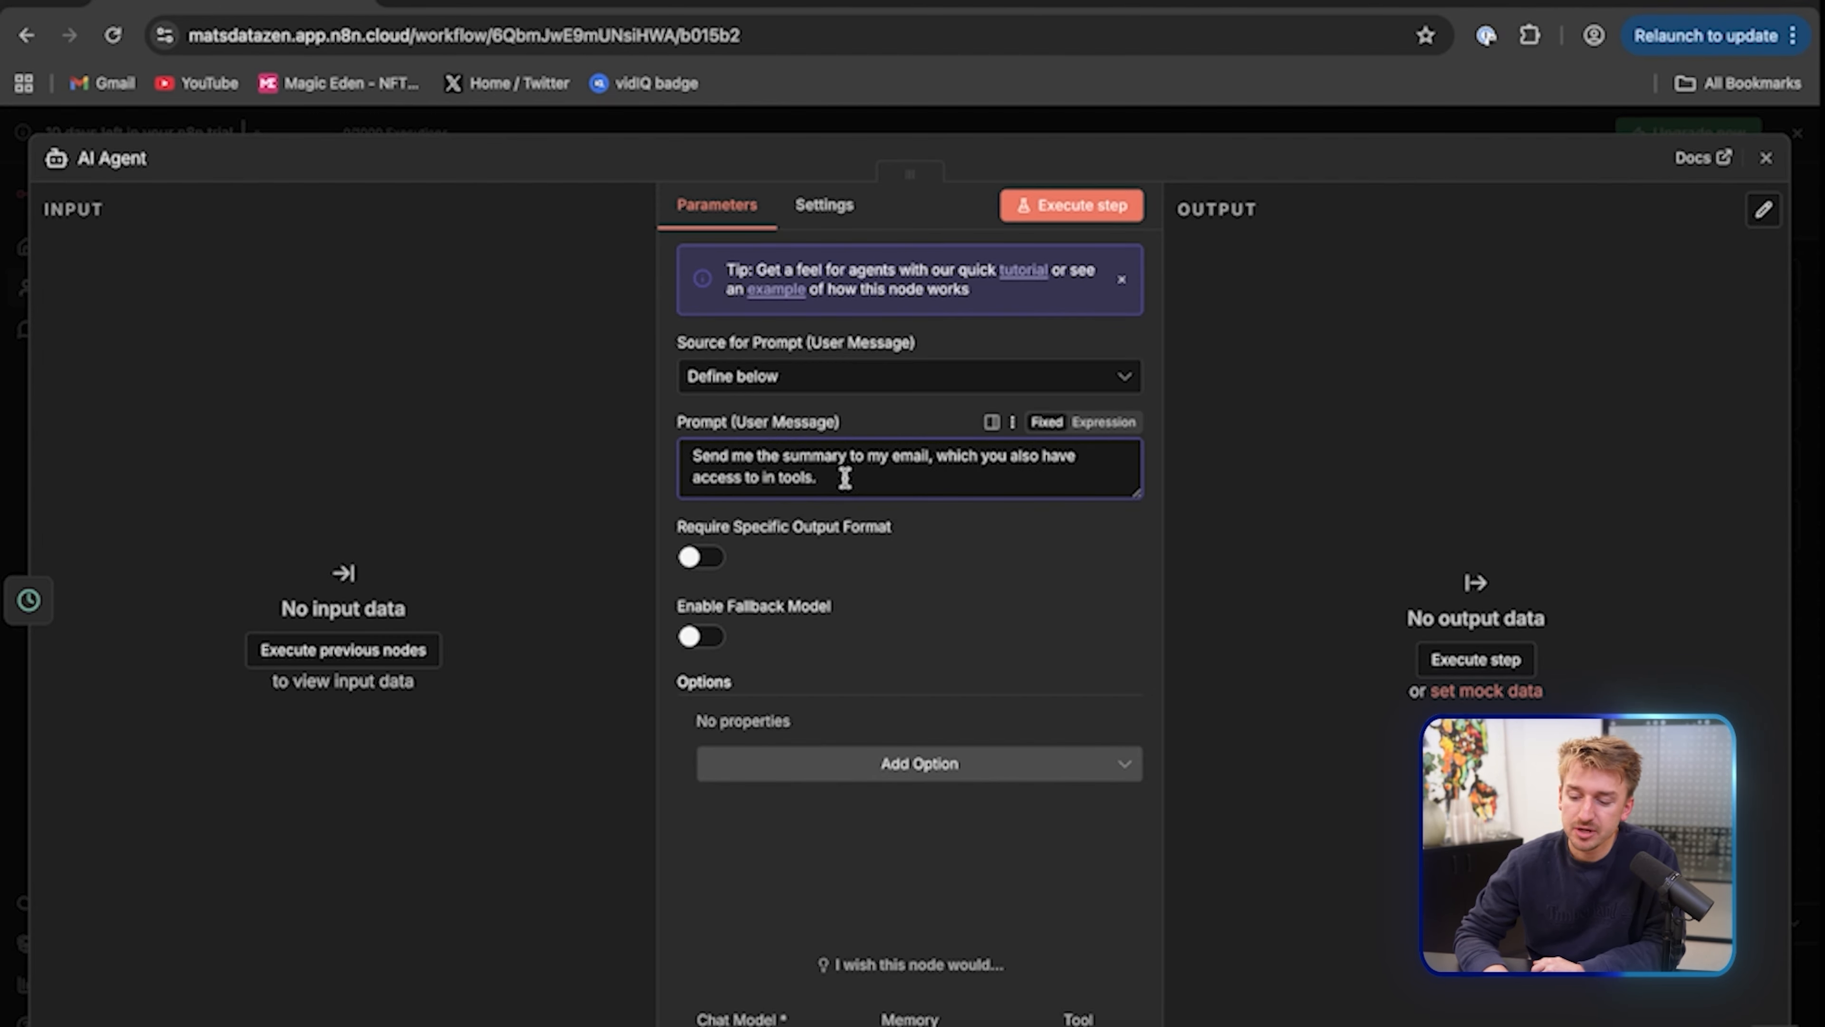
pyautogui.scroll(5, 892, 489)
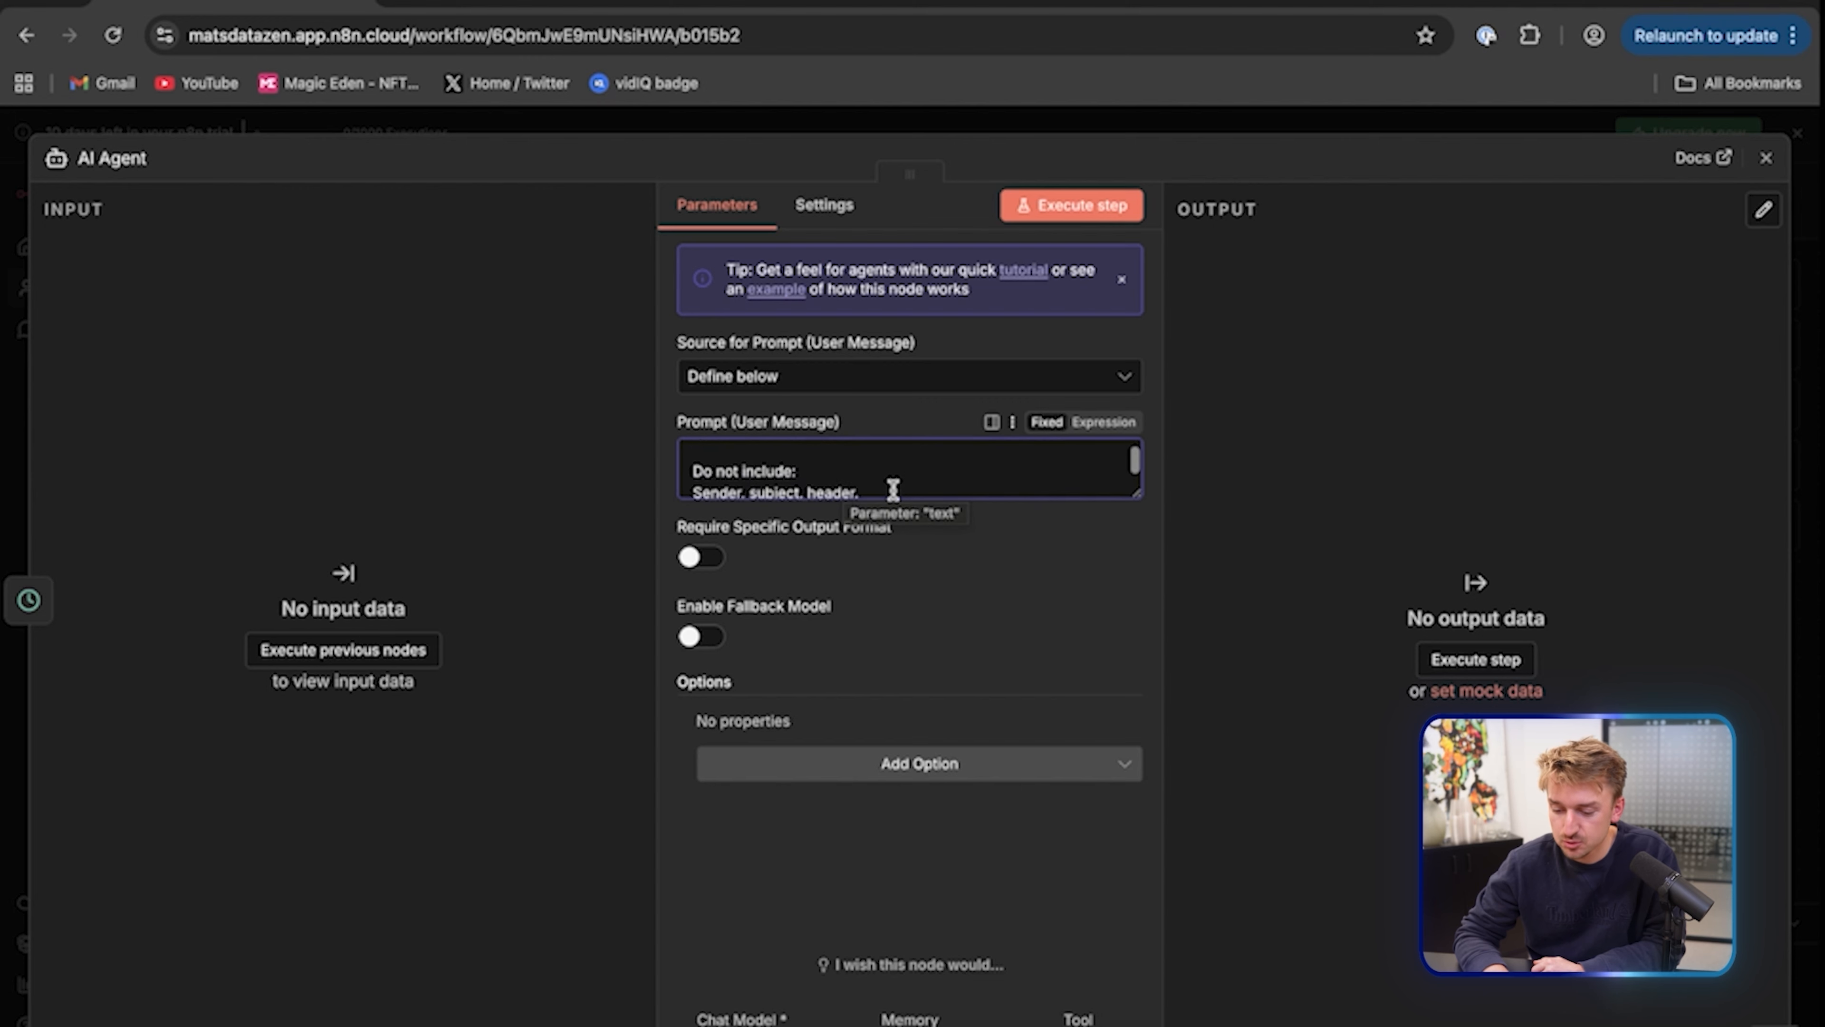
pyautogui.scroll(-1, 893, 490)
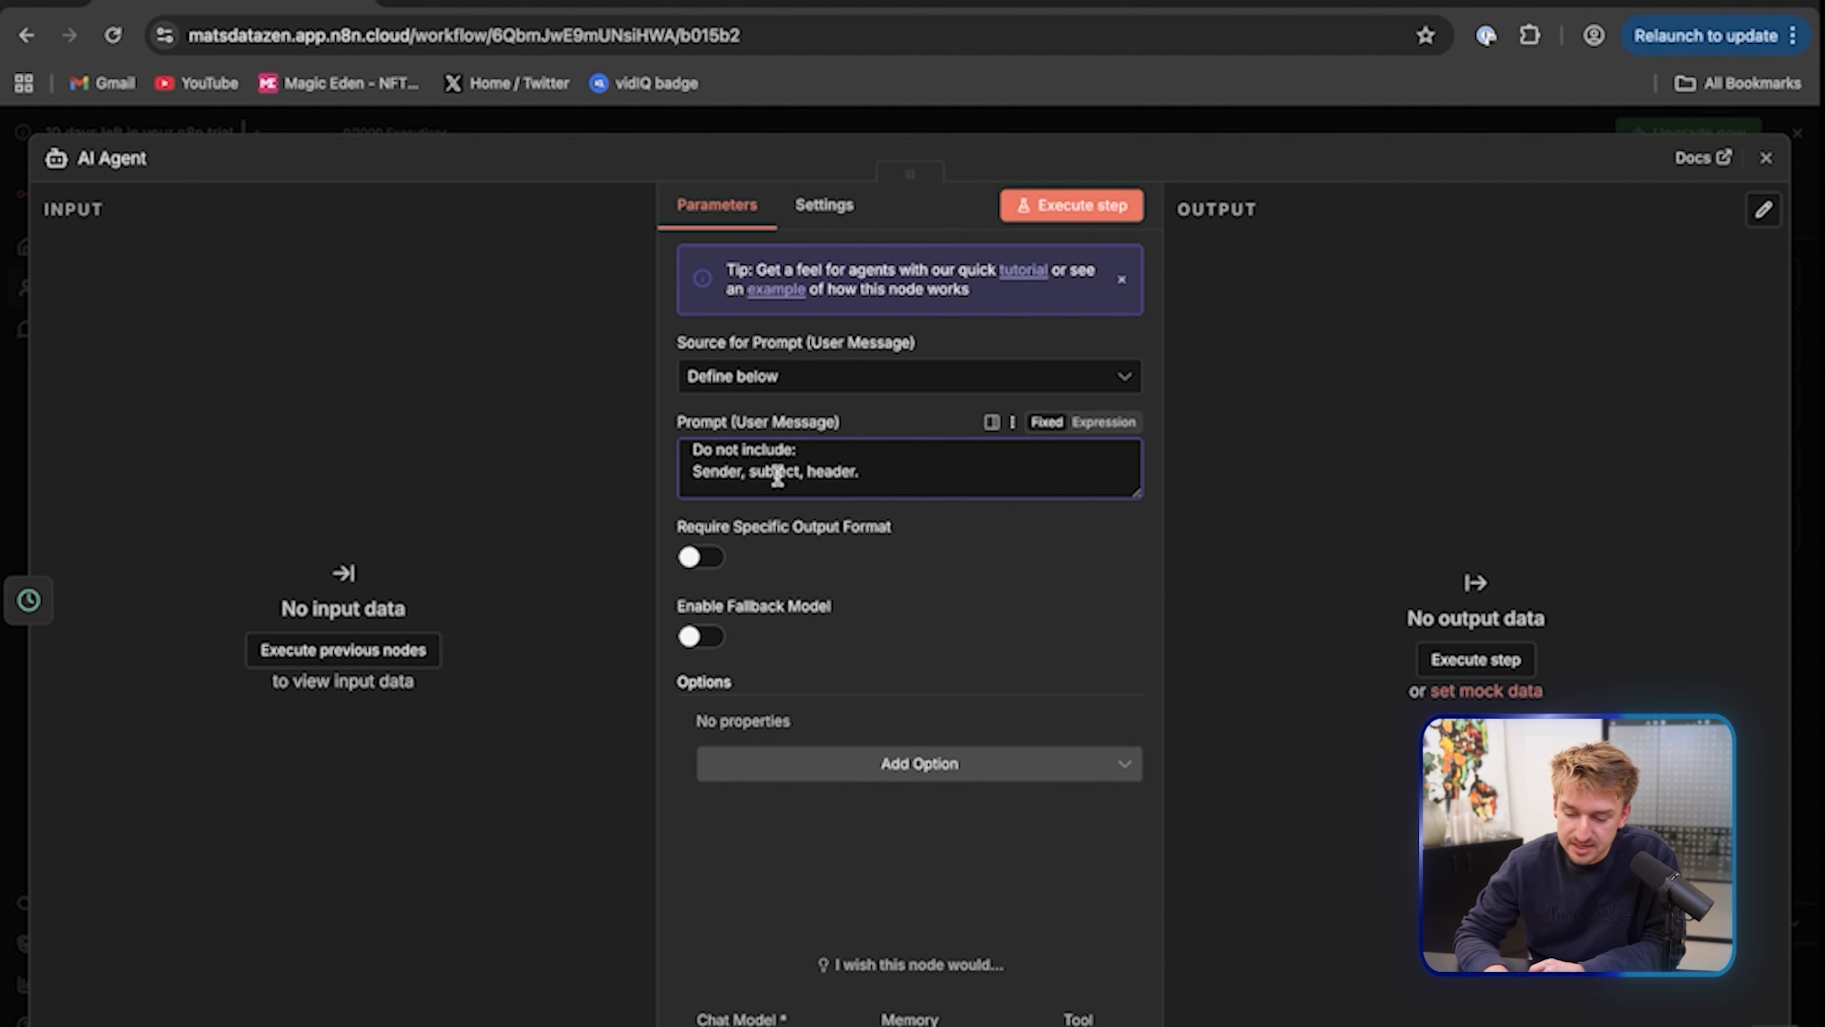
pyautogui.scroll(-2, 913, 473)
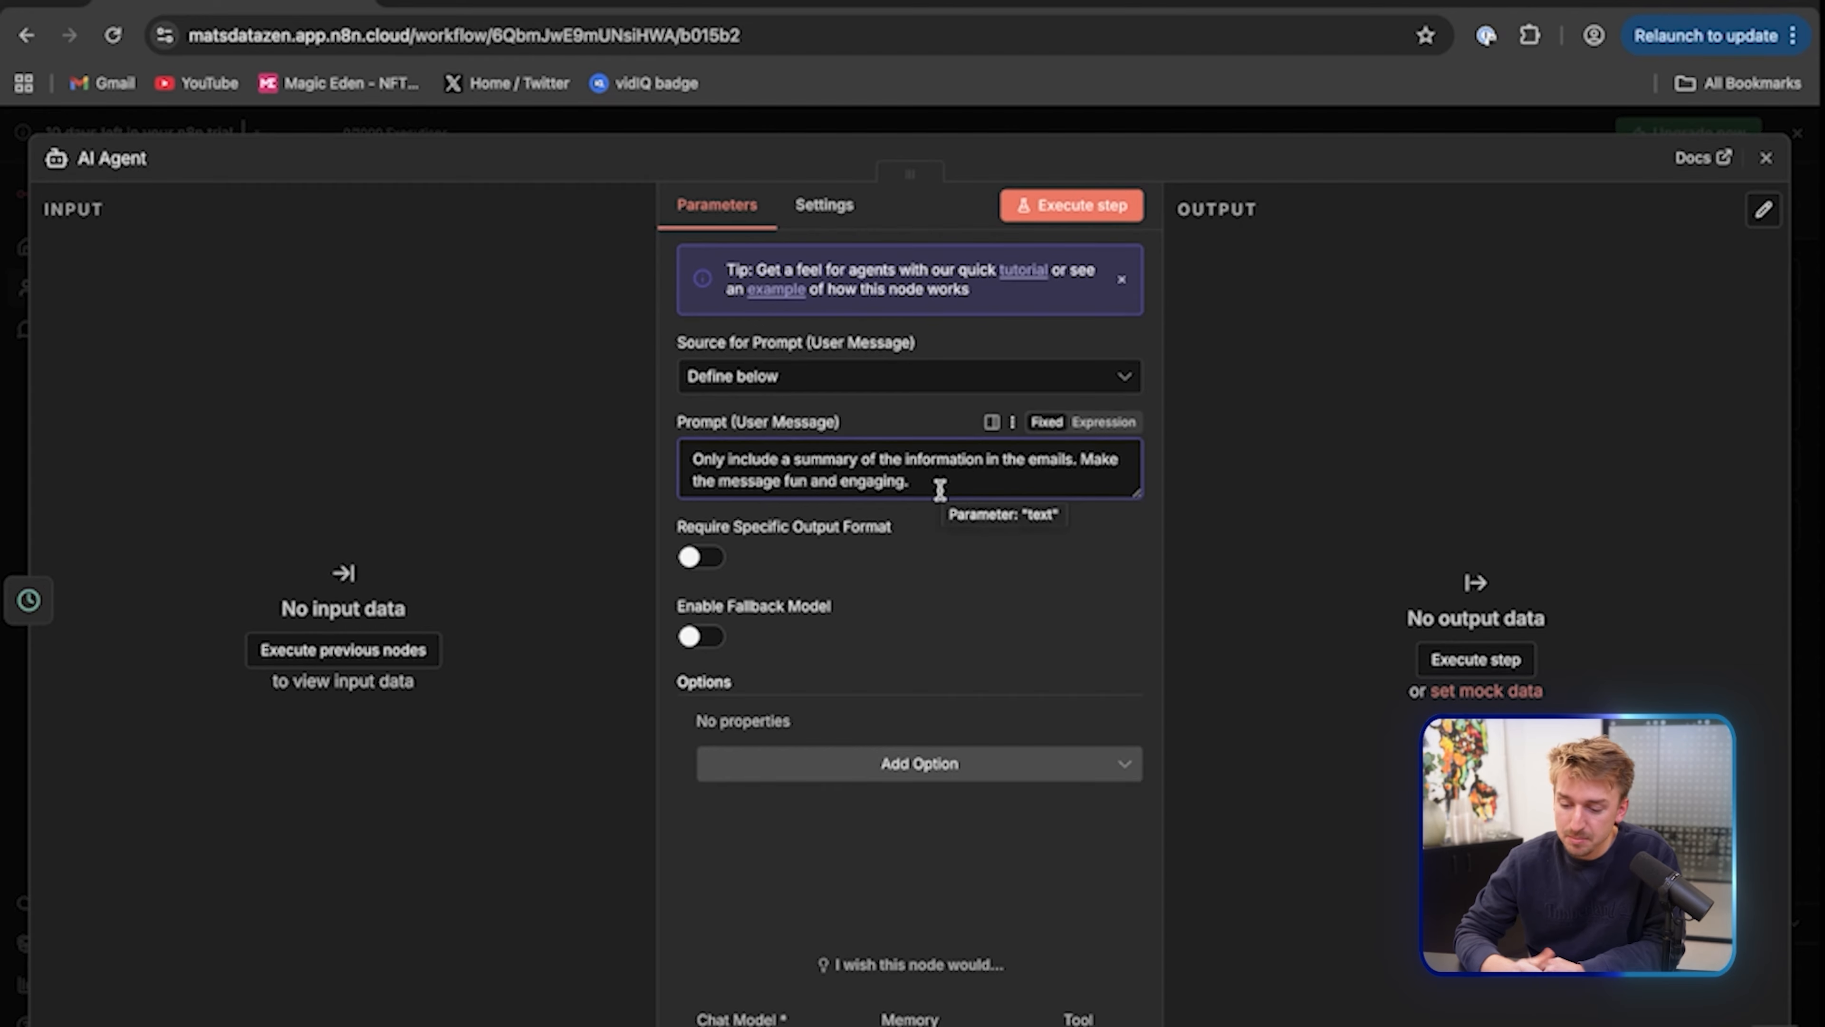
pyautogui.scroll(2, 934, 487)
pyautogui.scroll(-4, 927, 483)
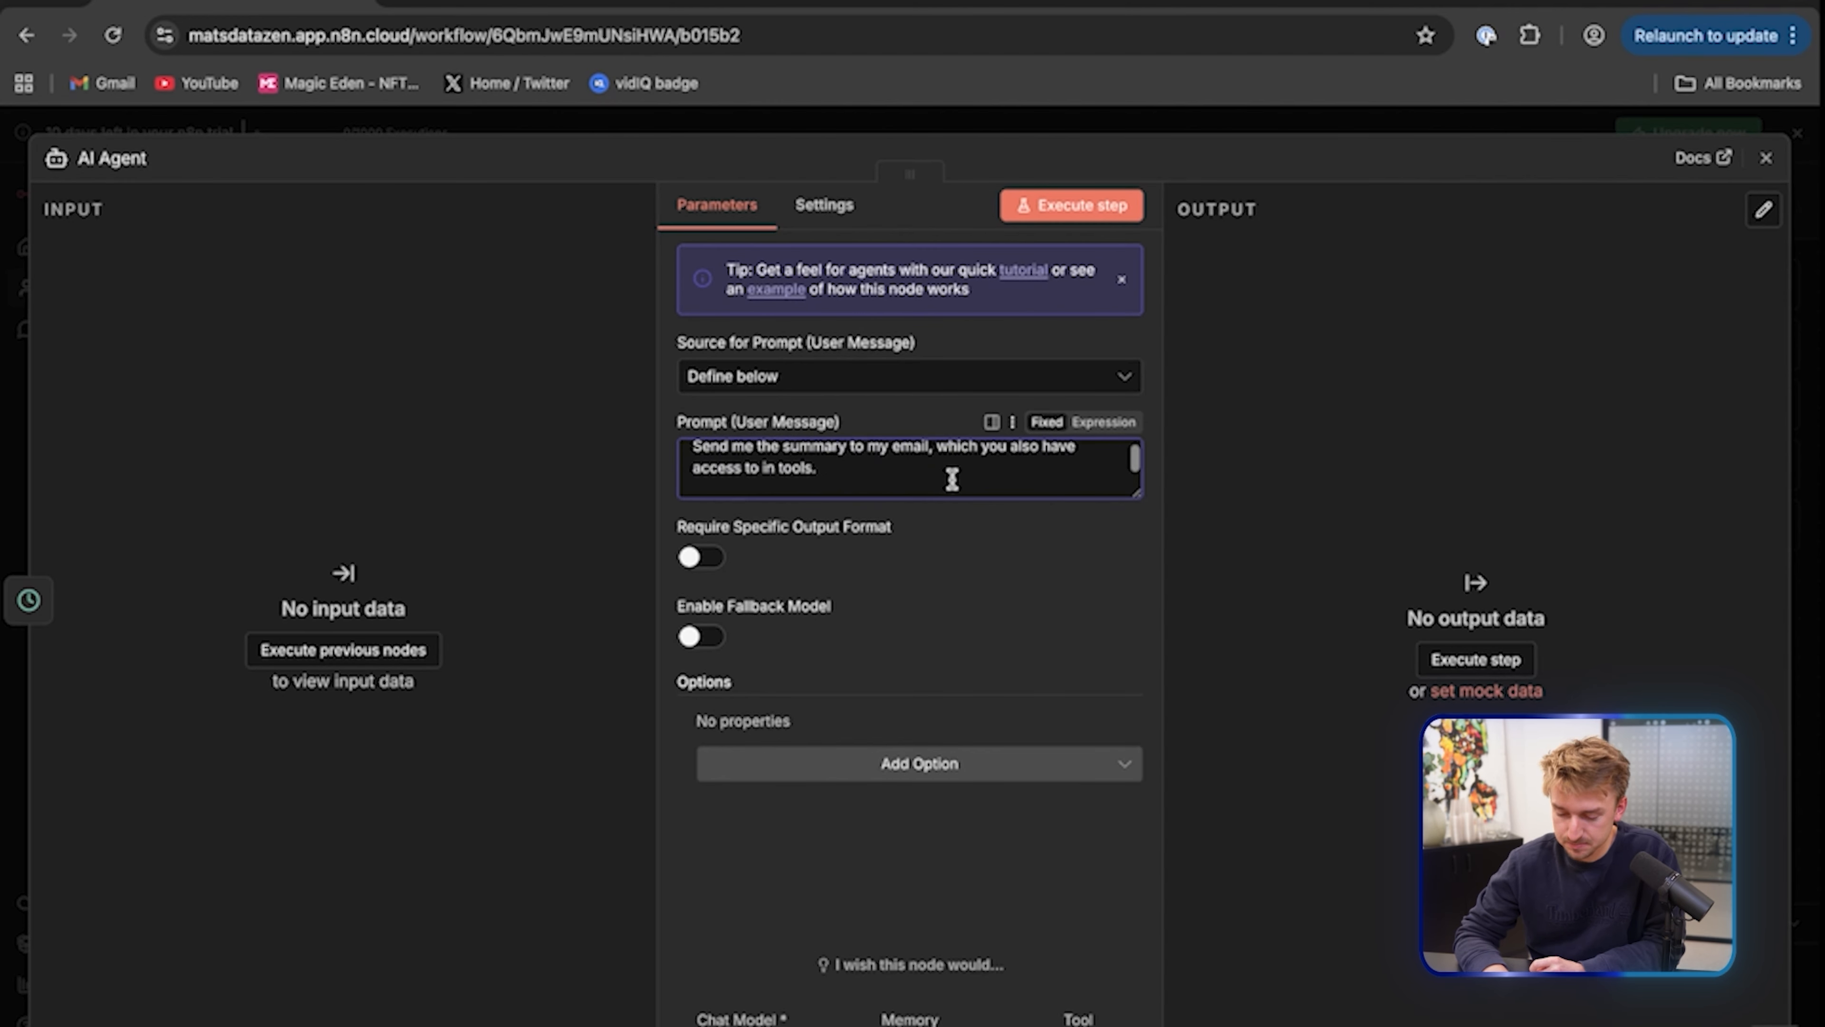
pyautogui.scroll(1, 950, 478)
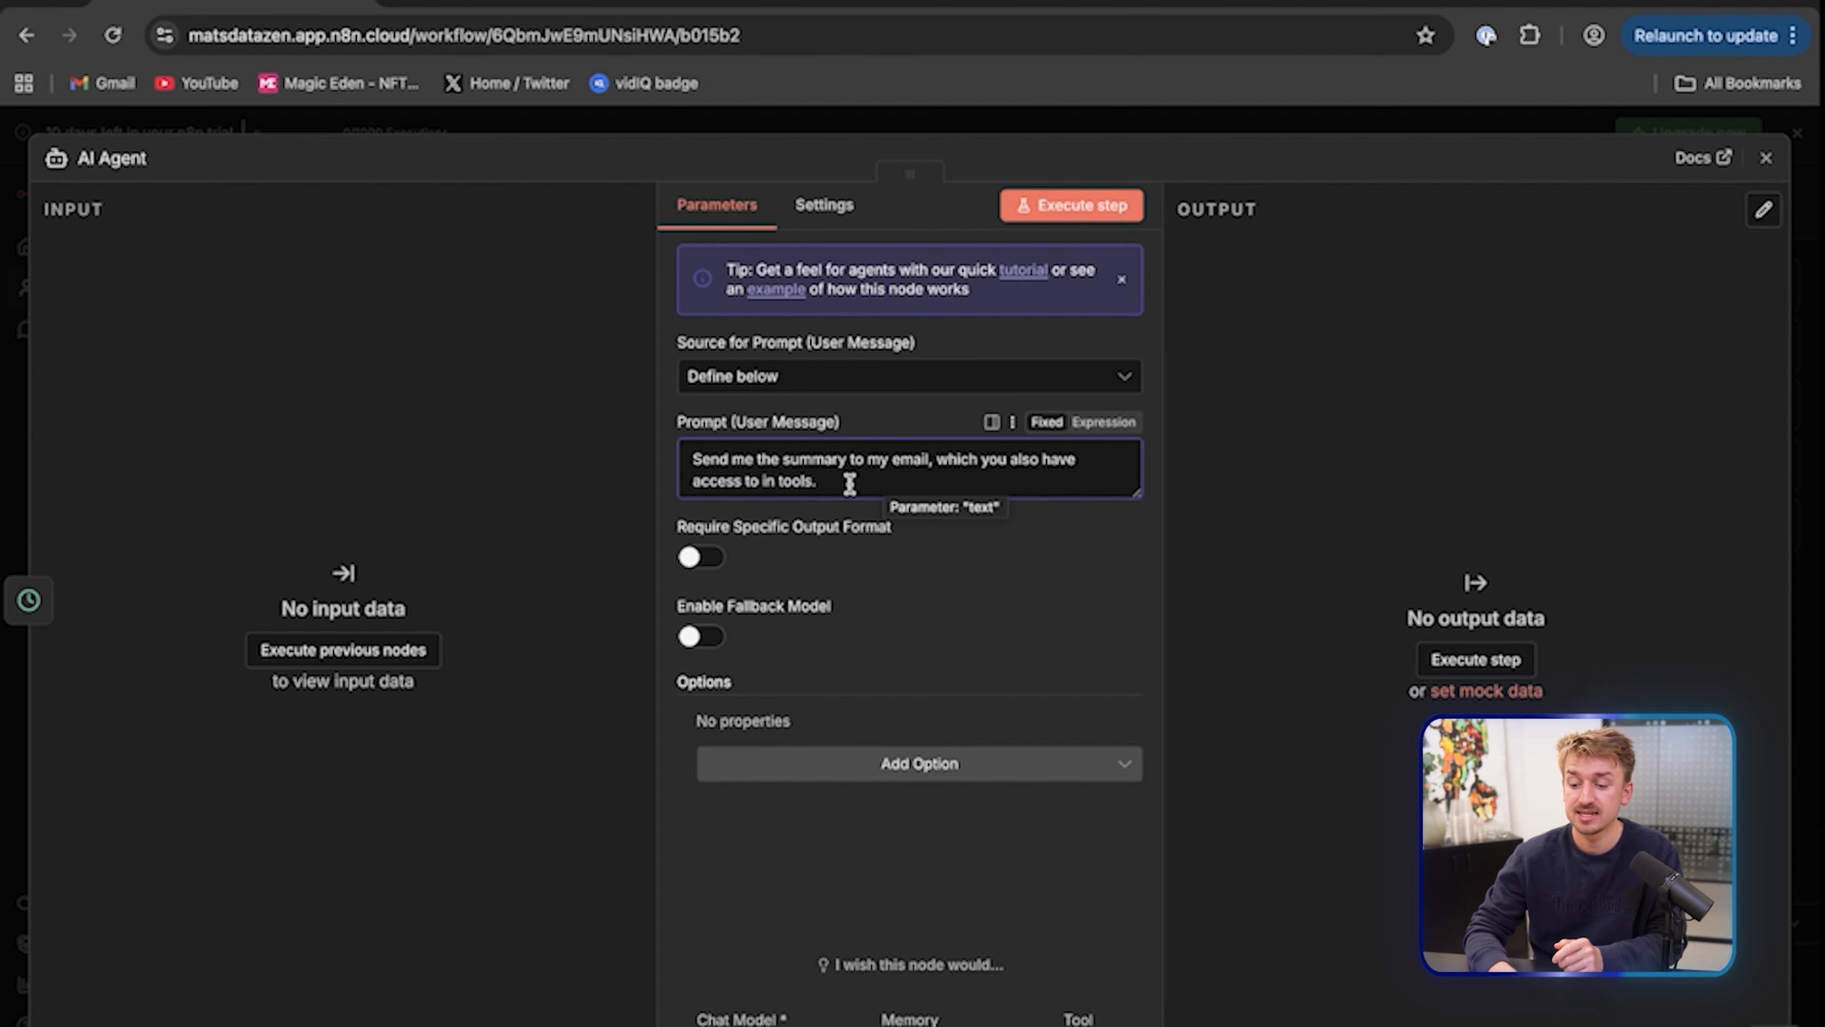
pyautogui.scroll(1, 850, 484)
pyautogui.scroll(2, 849, 484)
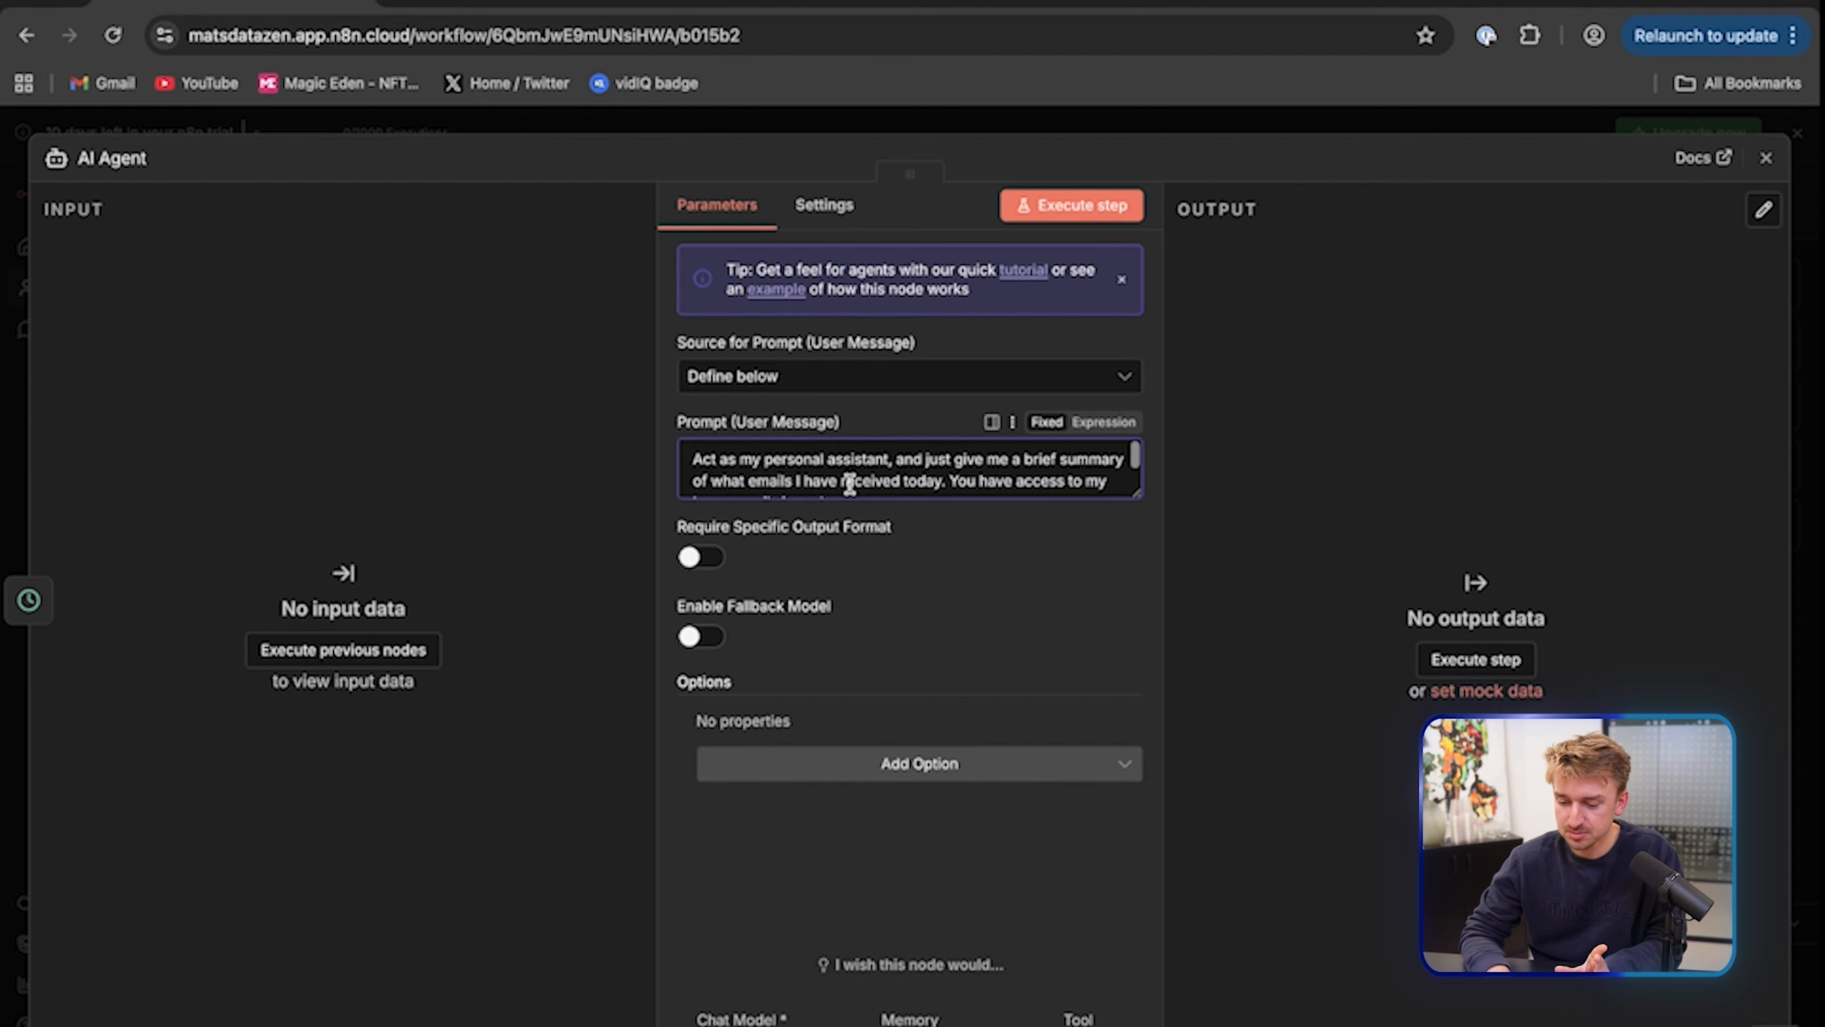
pyautogui.scroll(-5, 850, 484)
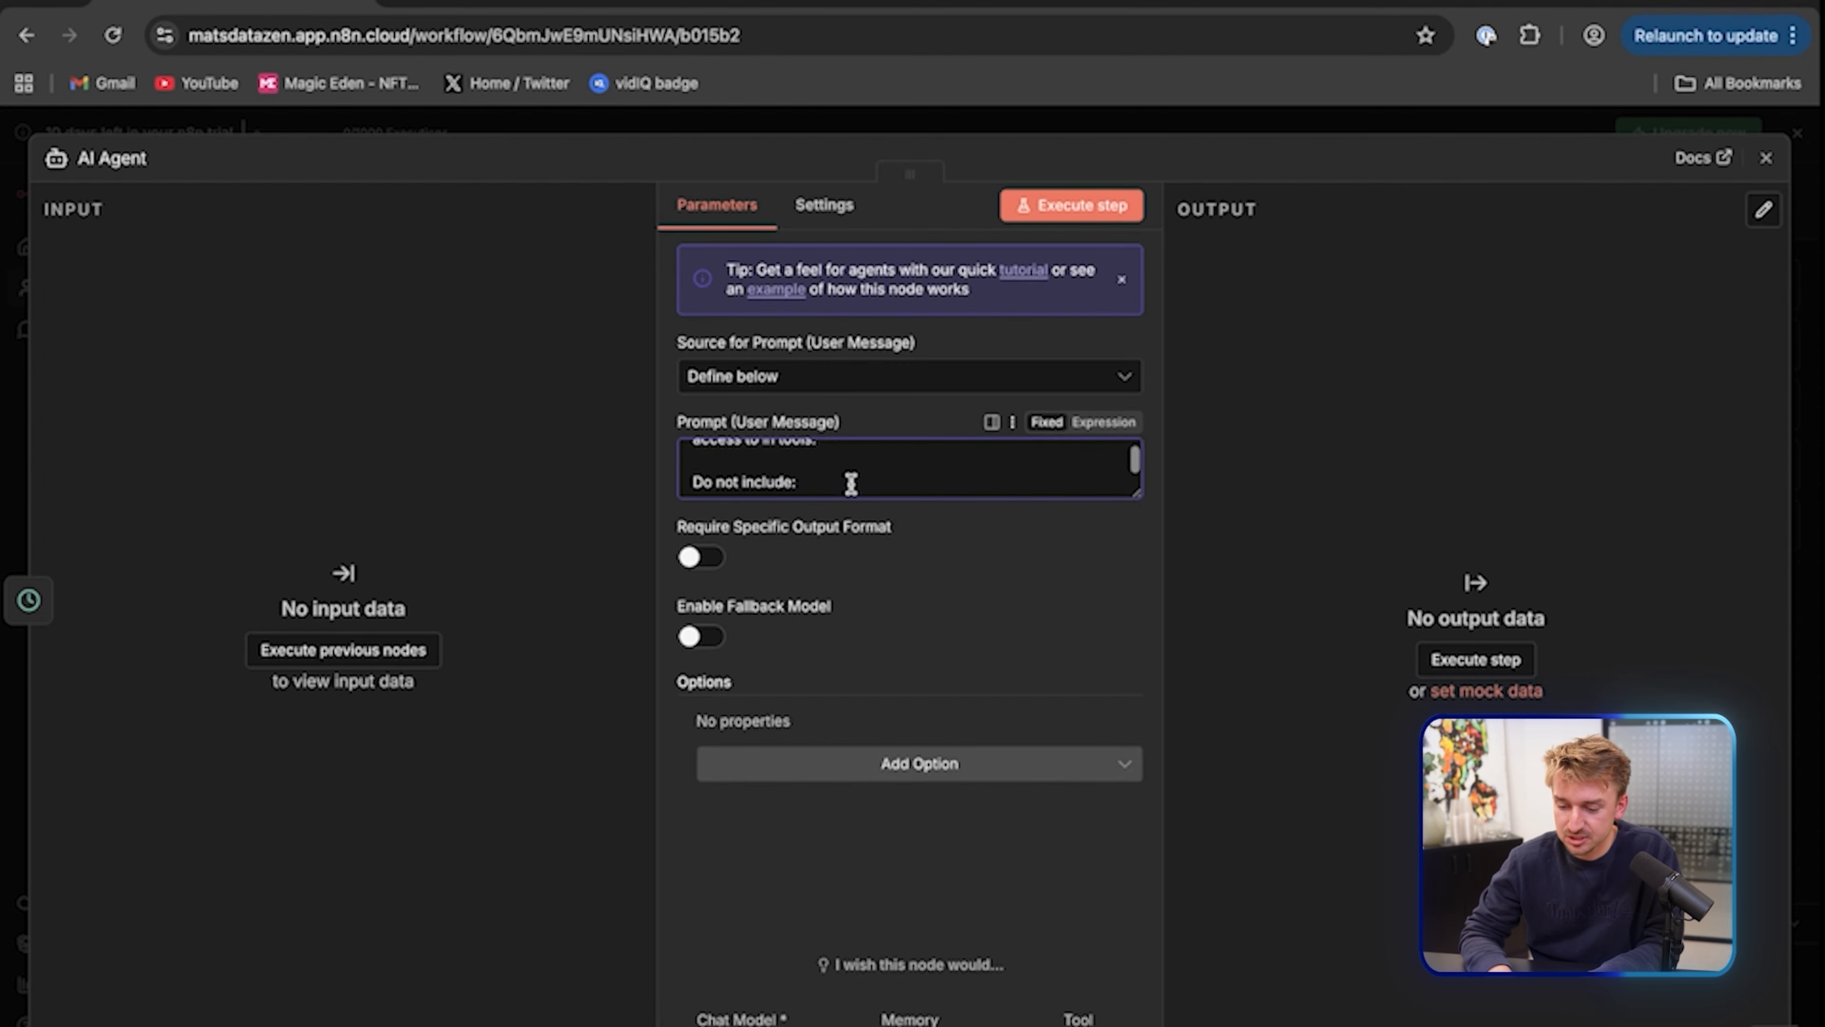
# Return to the canvas and bring up the AI Agent's list of tools
pyautogui.click(1766, 158)
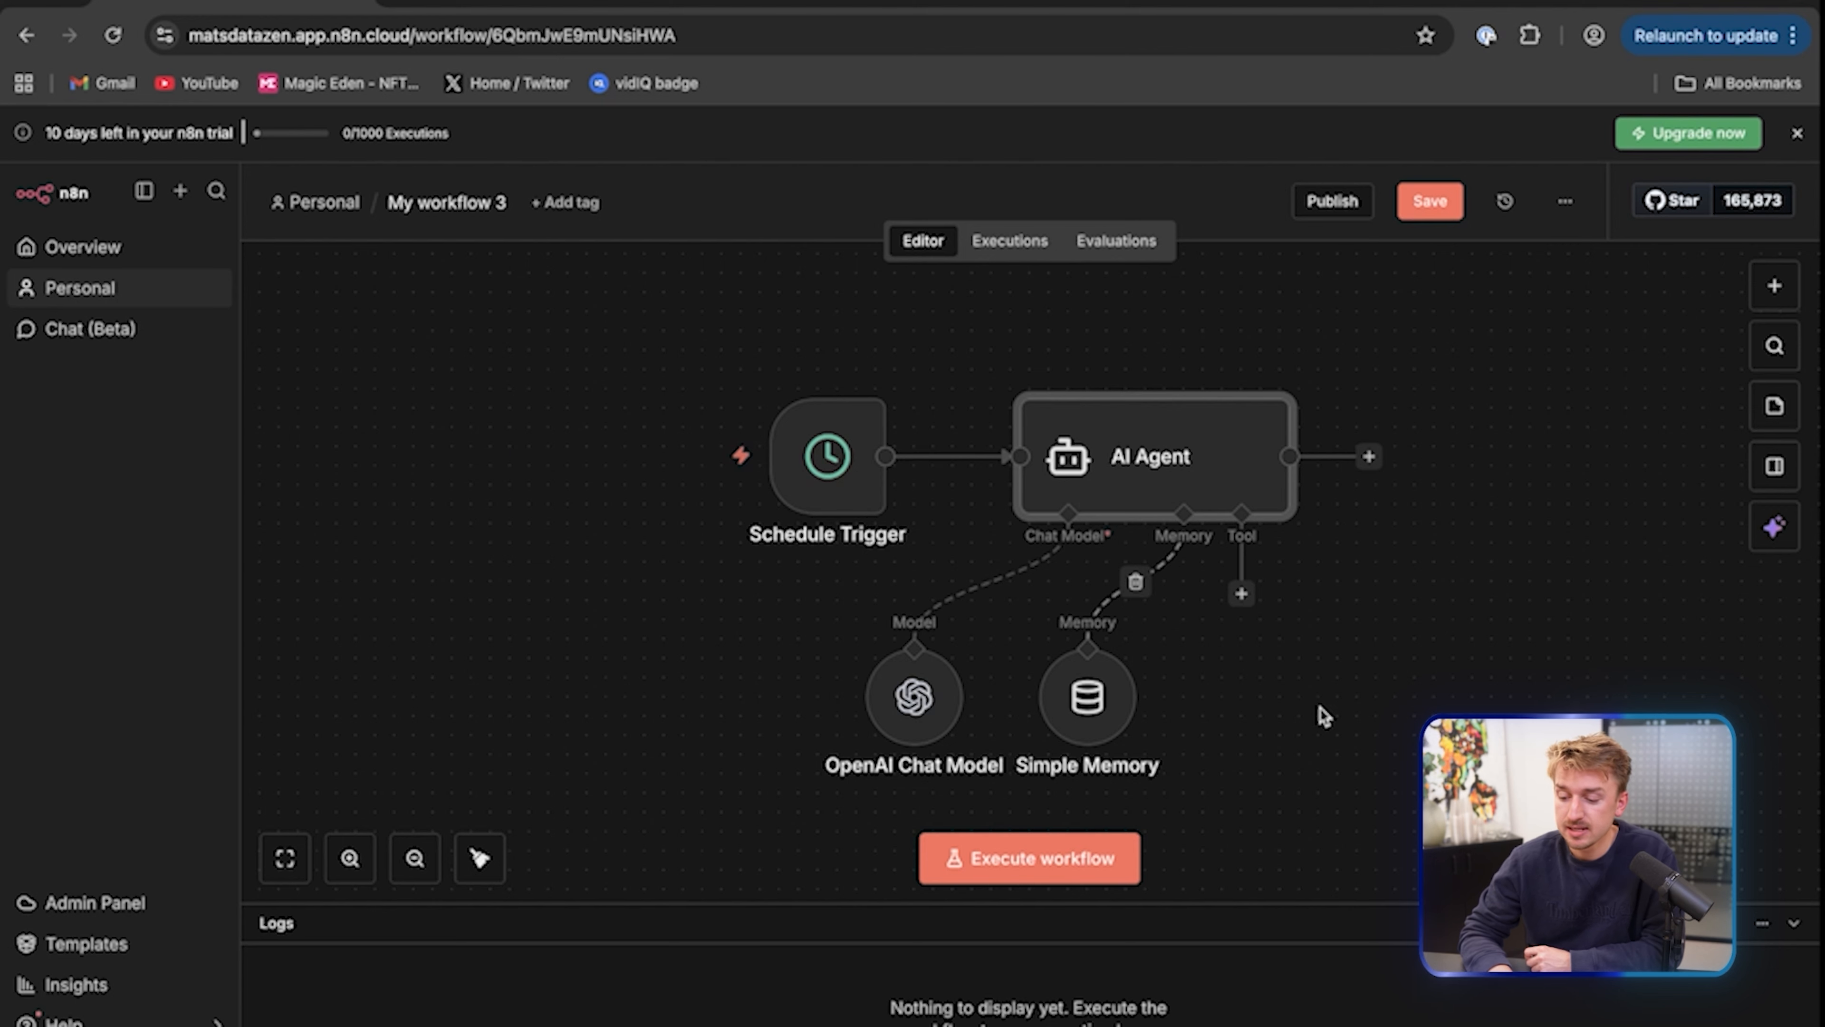
pyautogui.hscroll(3, 1367, 644)
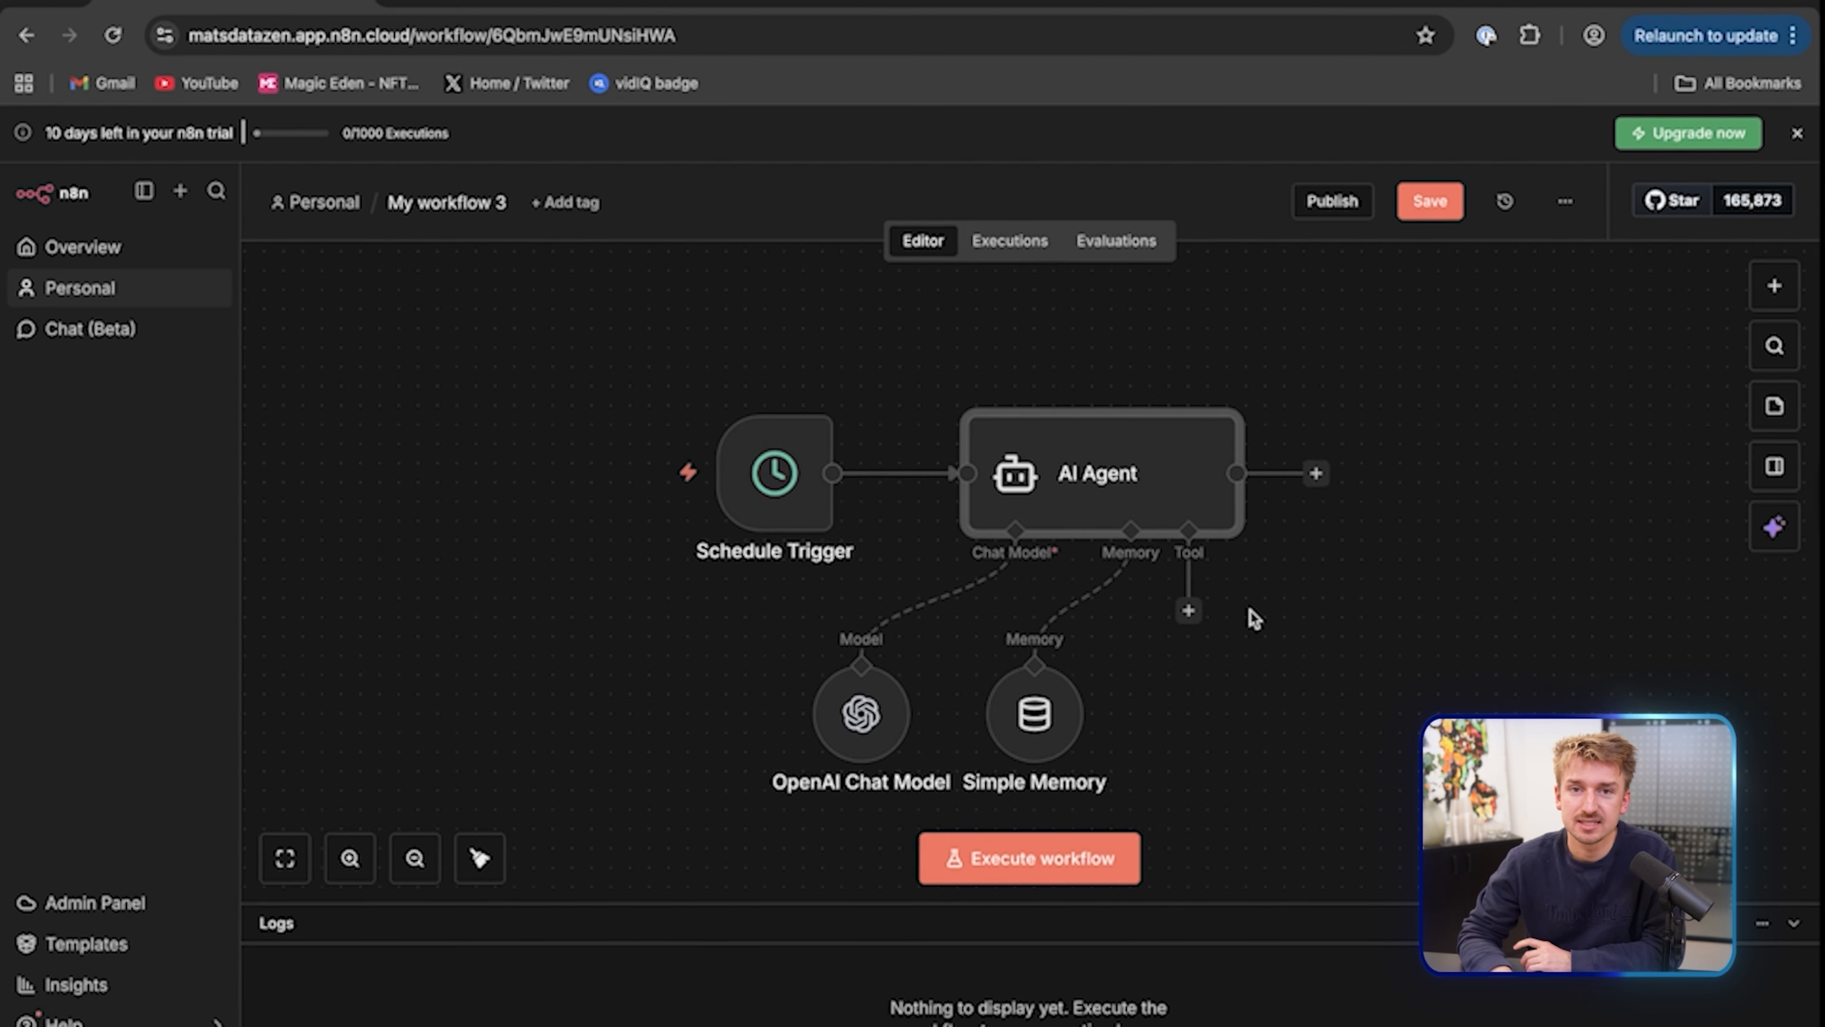
pyautogui.click(1181, 617)
# Attach a Gmail Tool to the agent using the Gmail account 2 credential, abandoning a new credential
pyautogui.write('gmail')
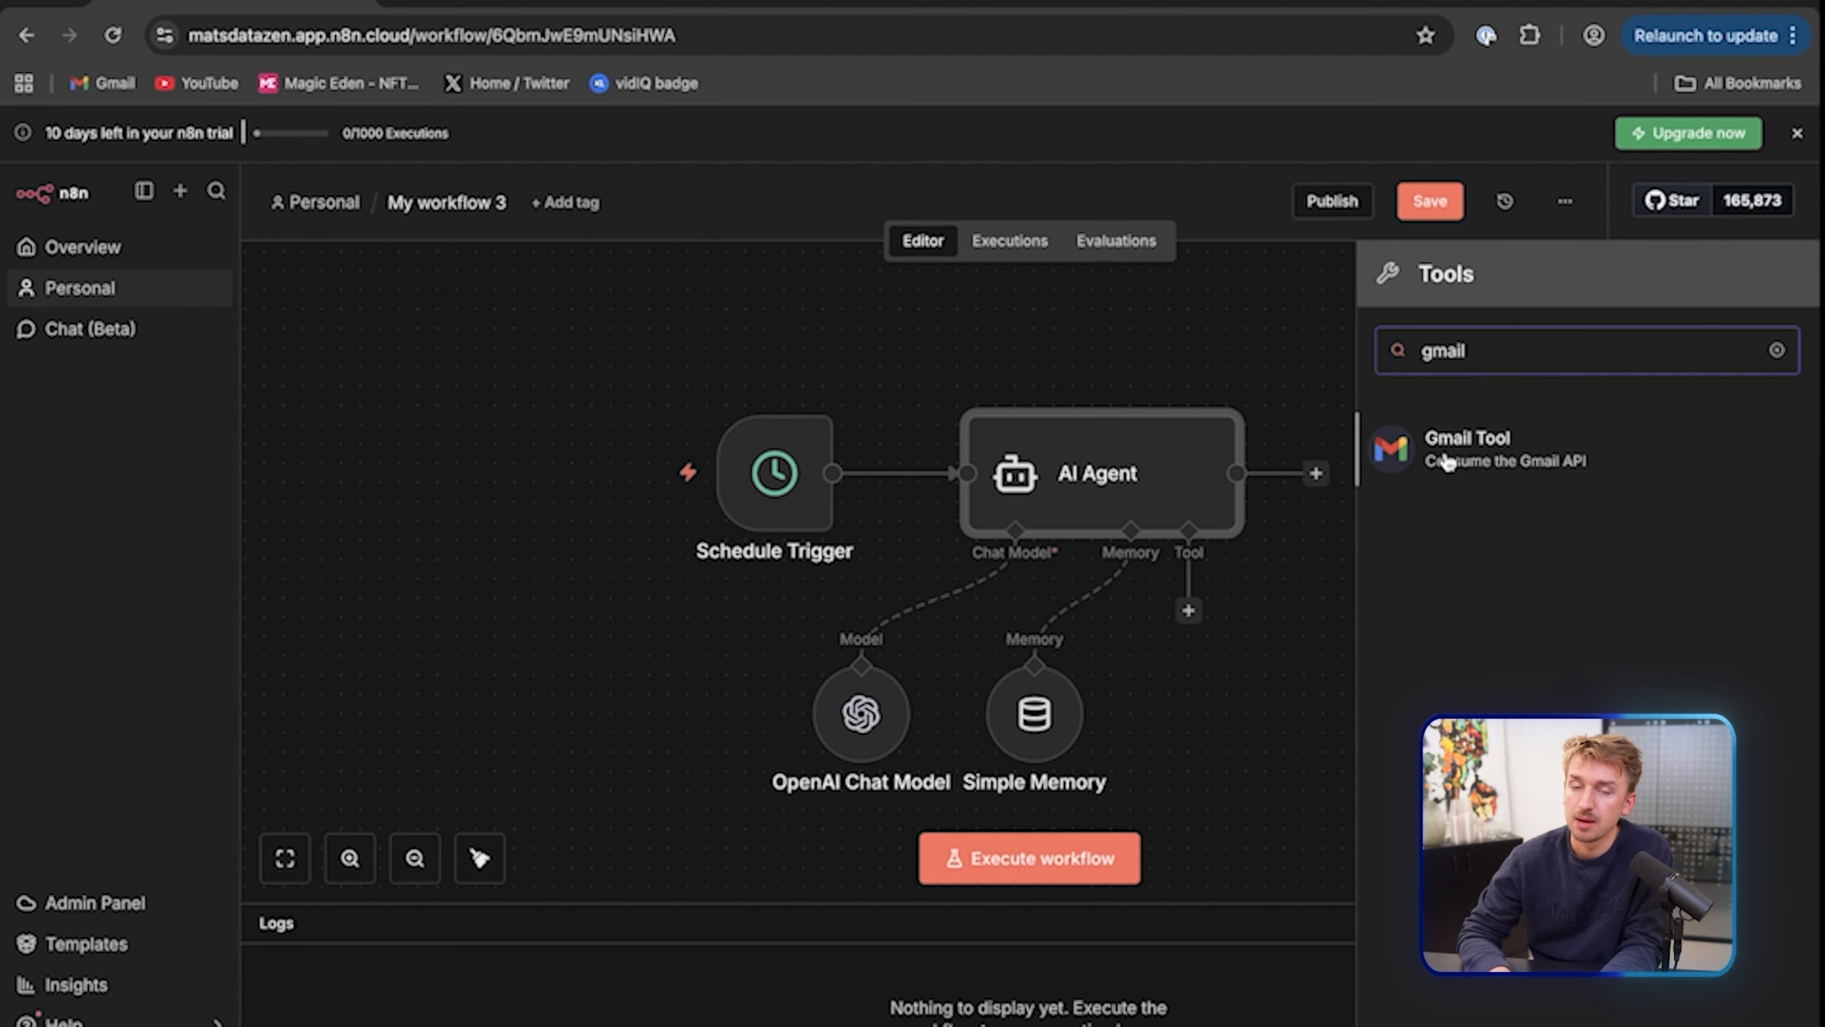
pyautogui.click(1515, 463)
pyautogui.click(898, 284)
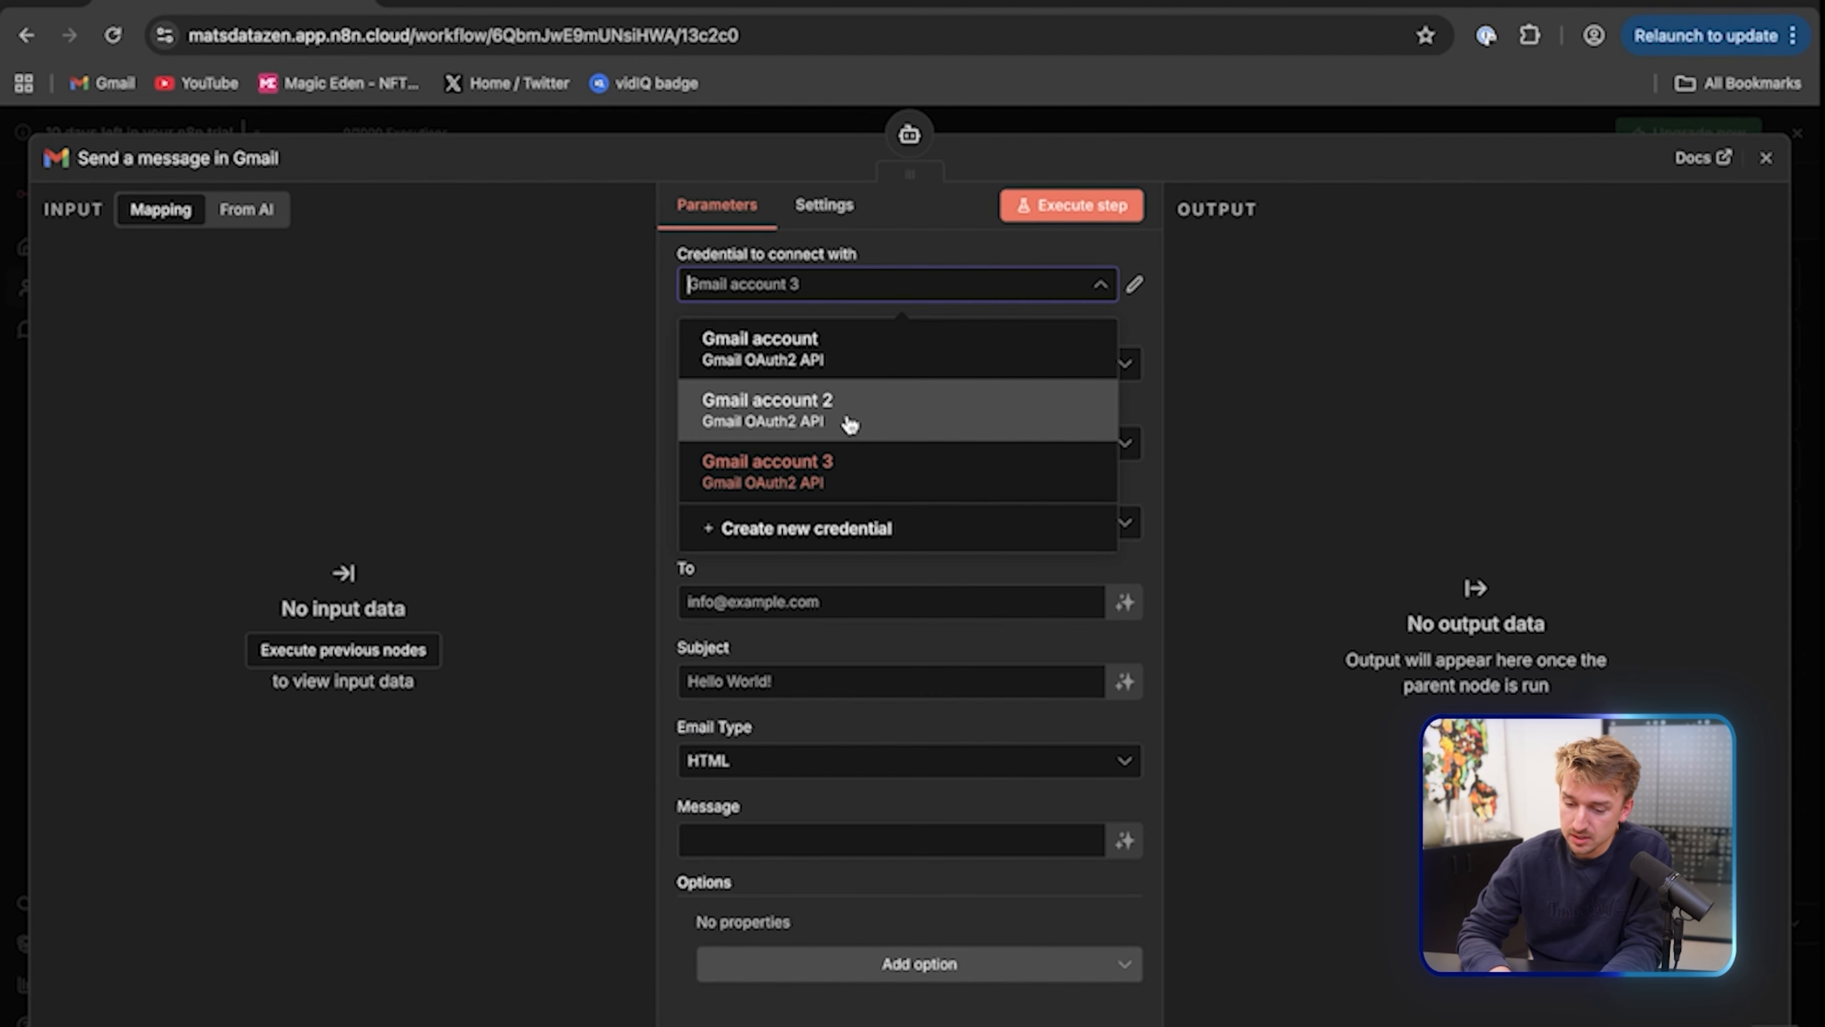
pyautogui.click(850, 424)
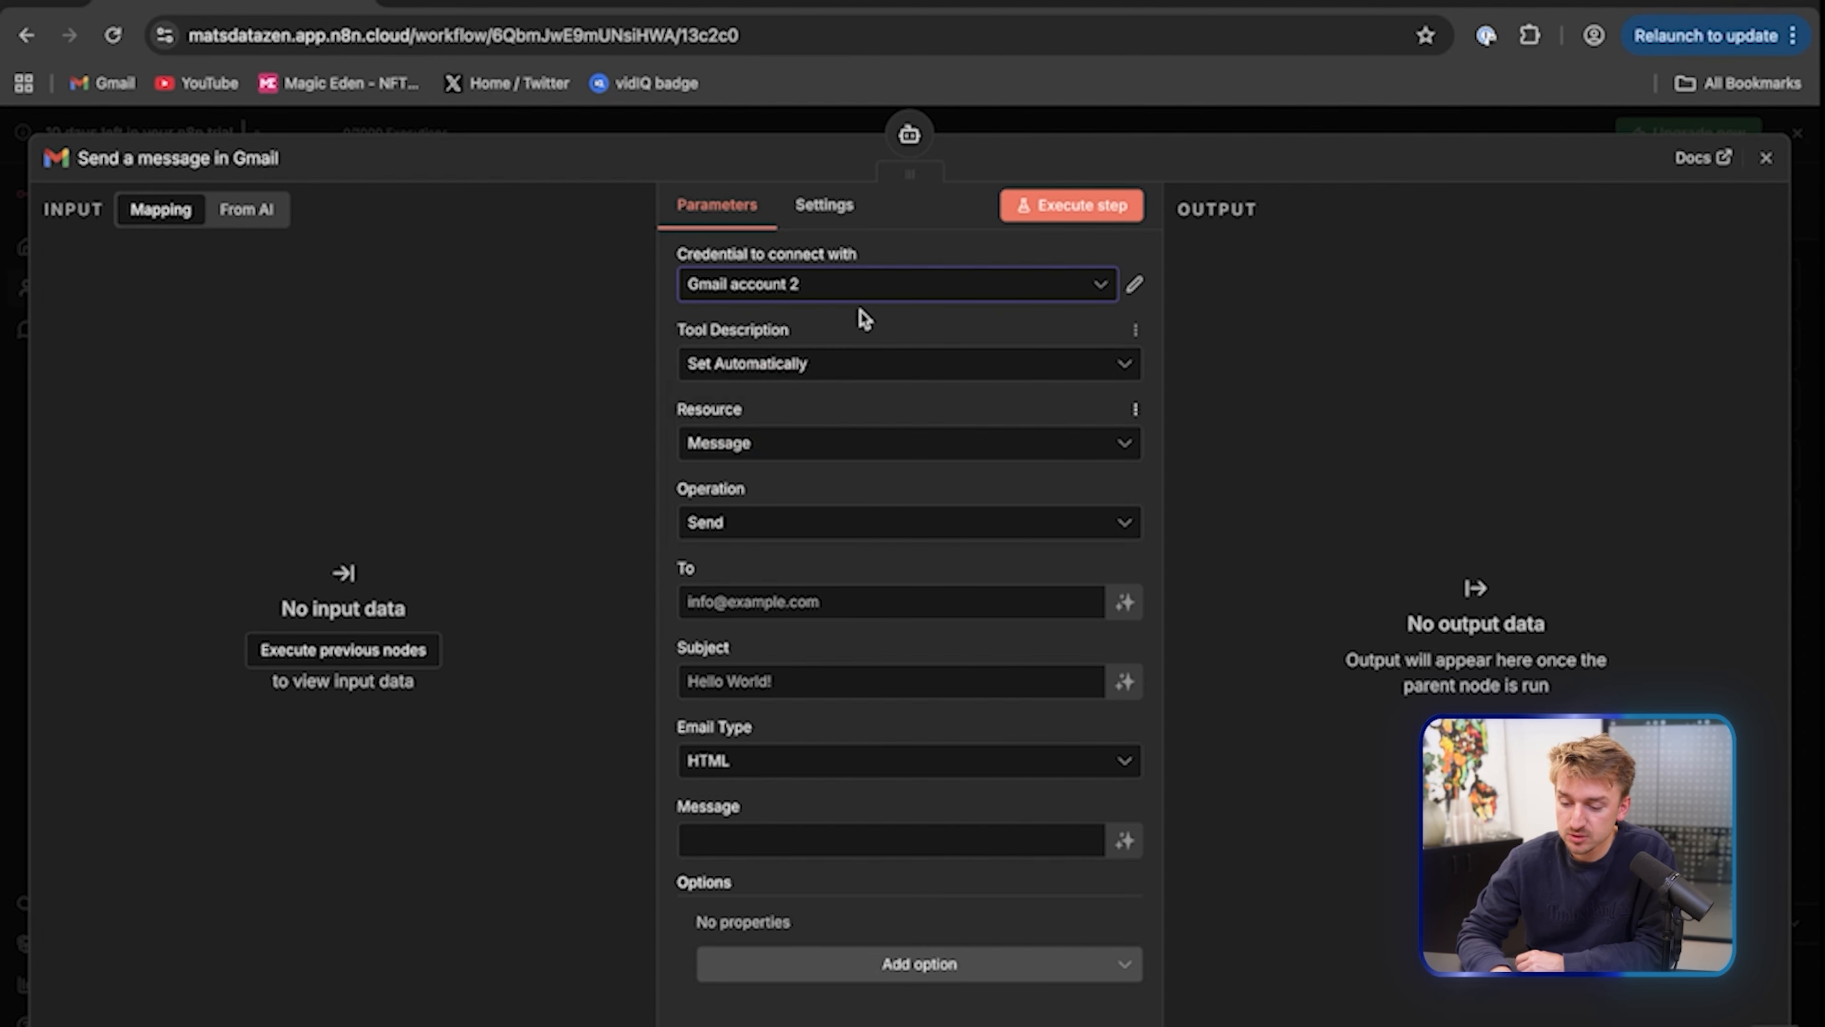
pyautogui.click(856, 288)
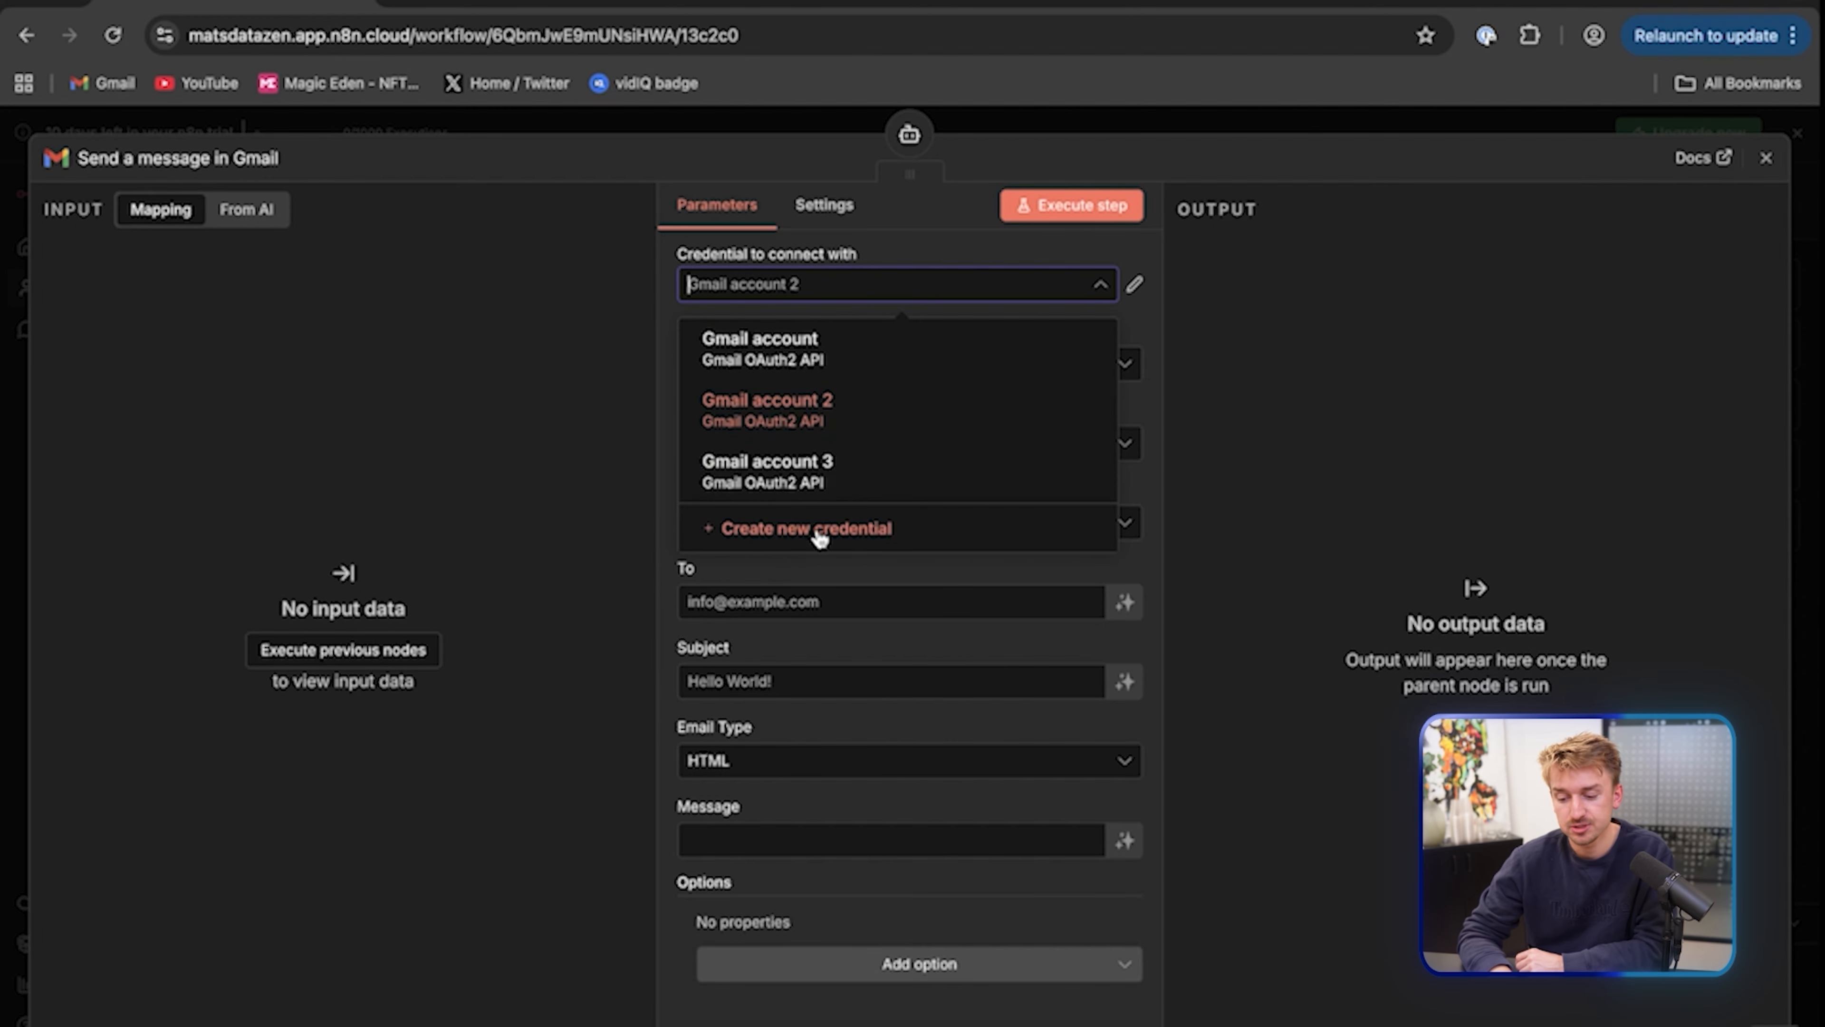
pyautogui.click(783, 532)
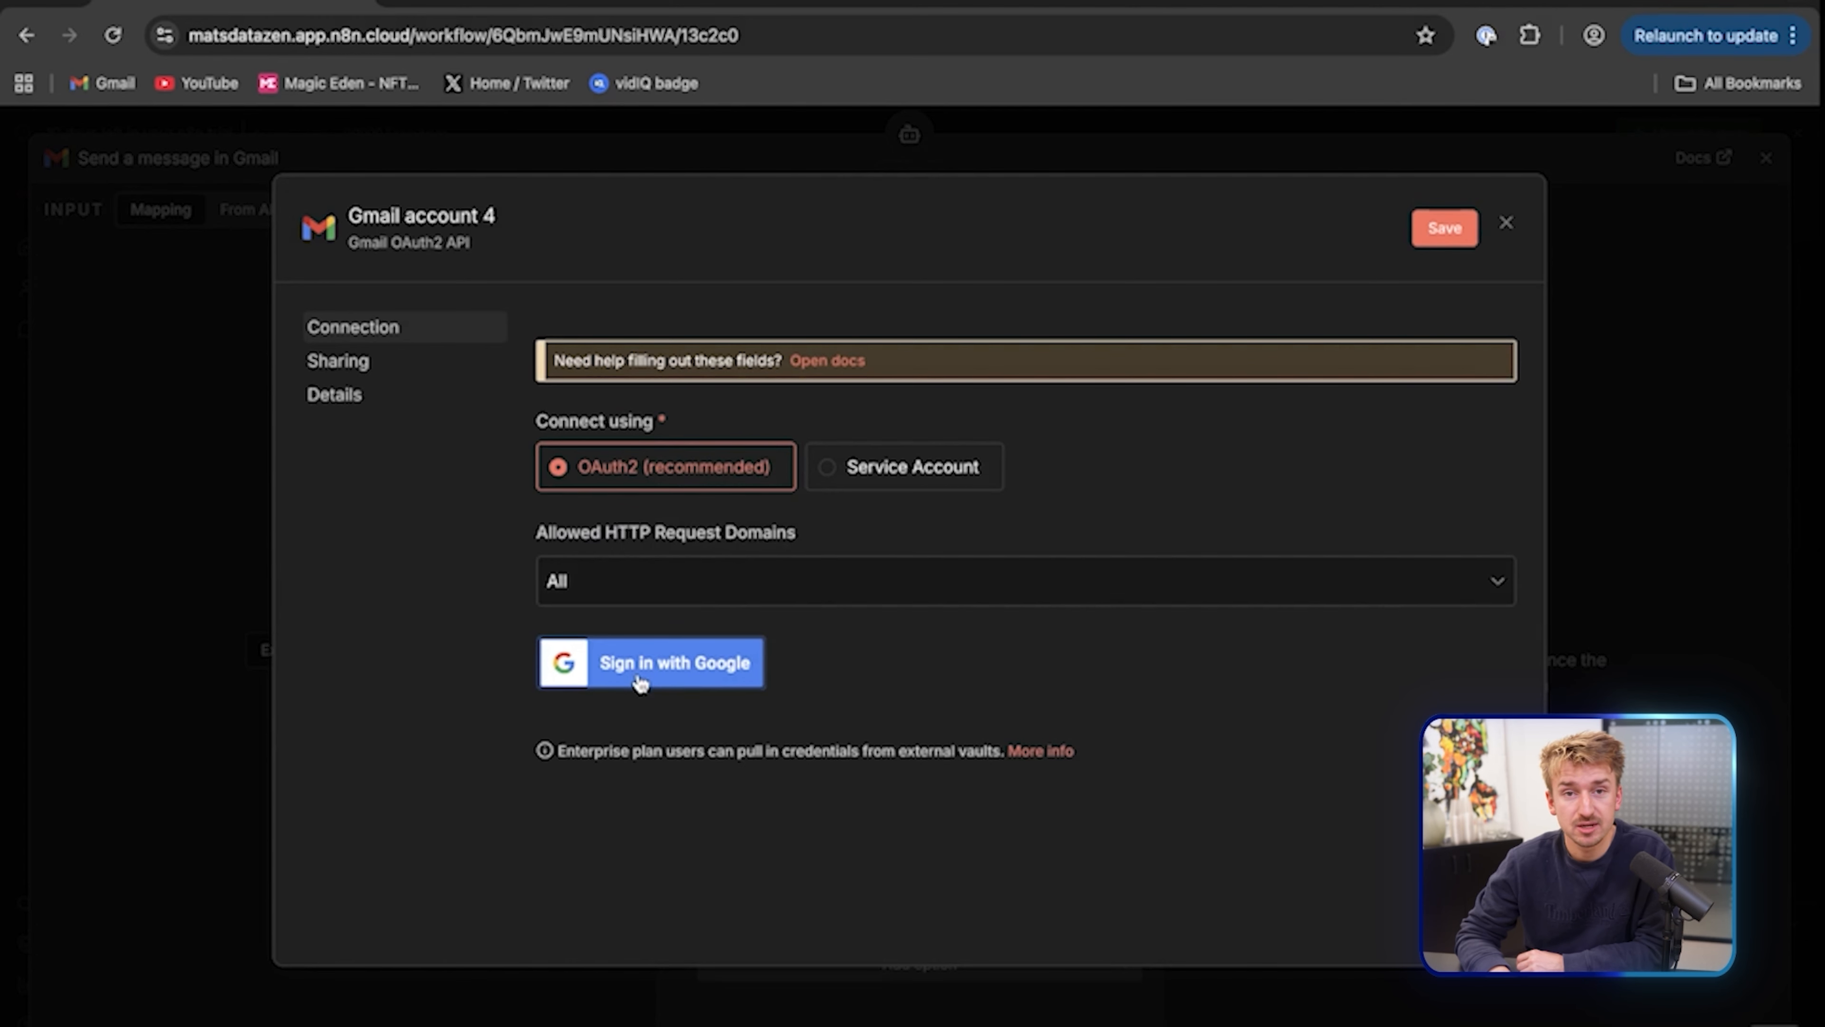
pyautogui.click(1508, 225)
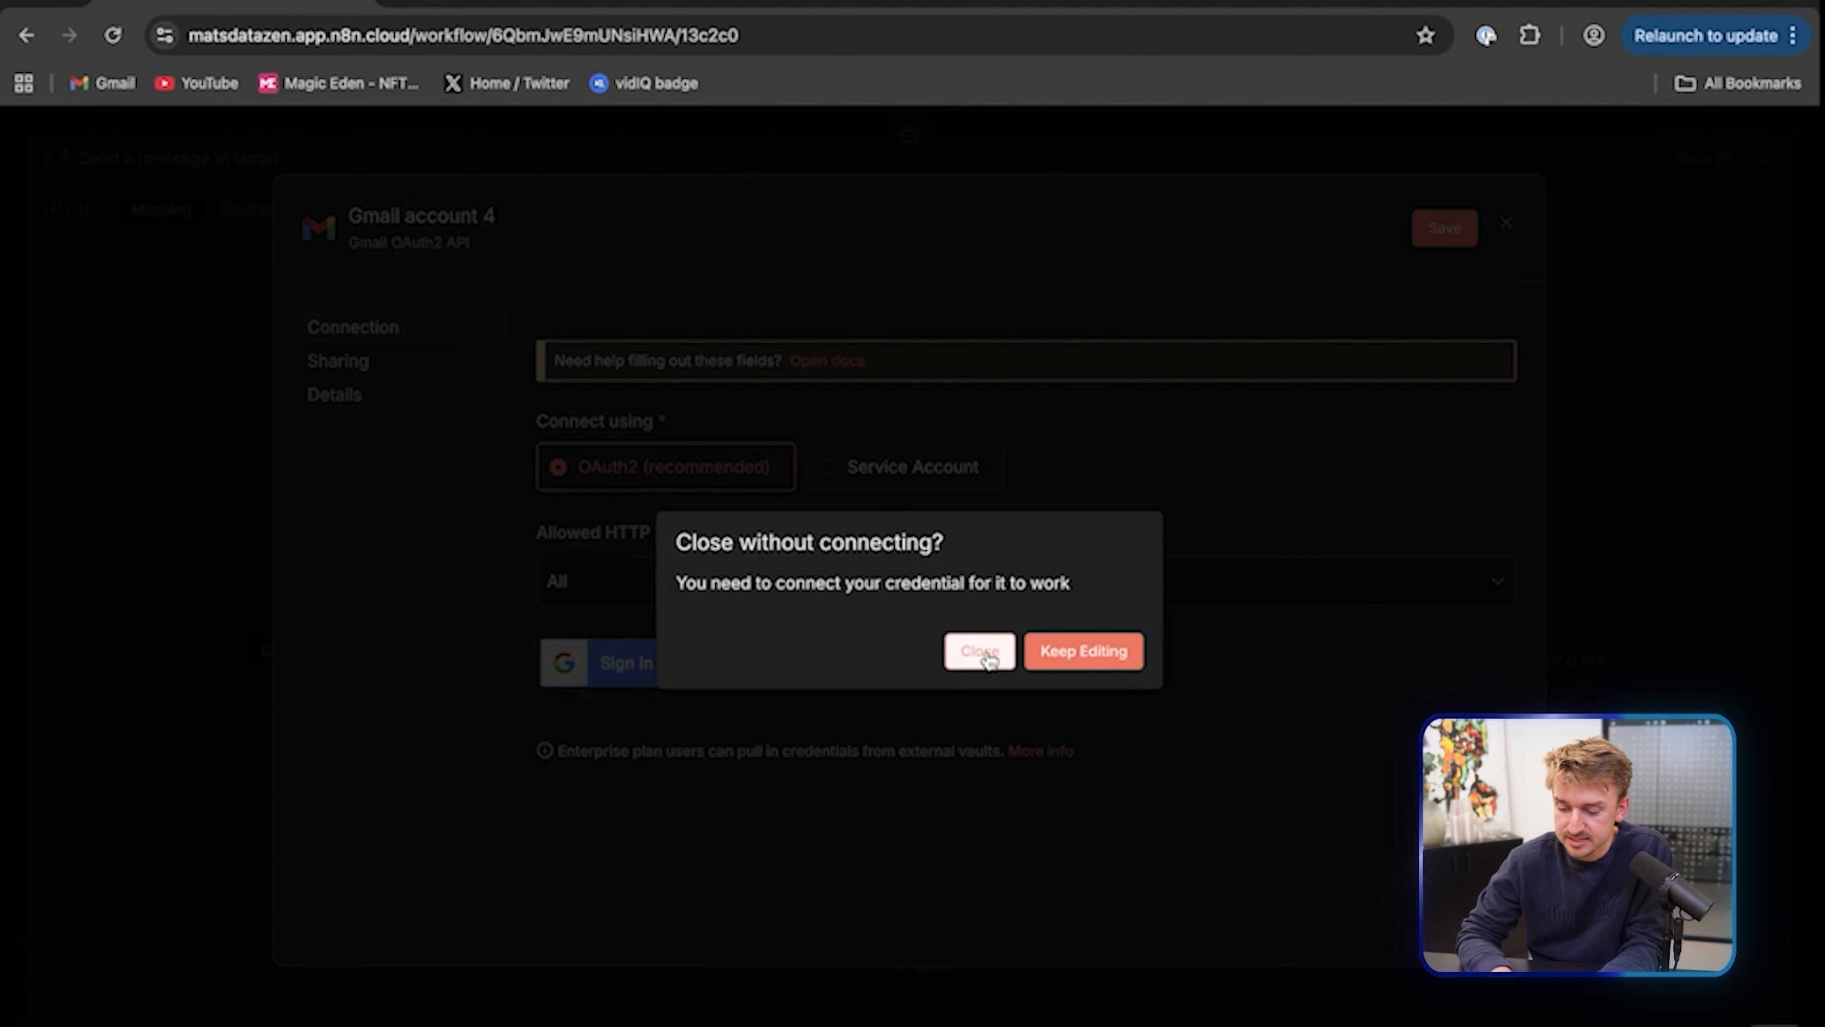
pyautogui.click(978, 651)
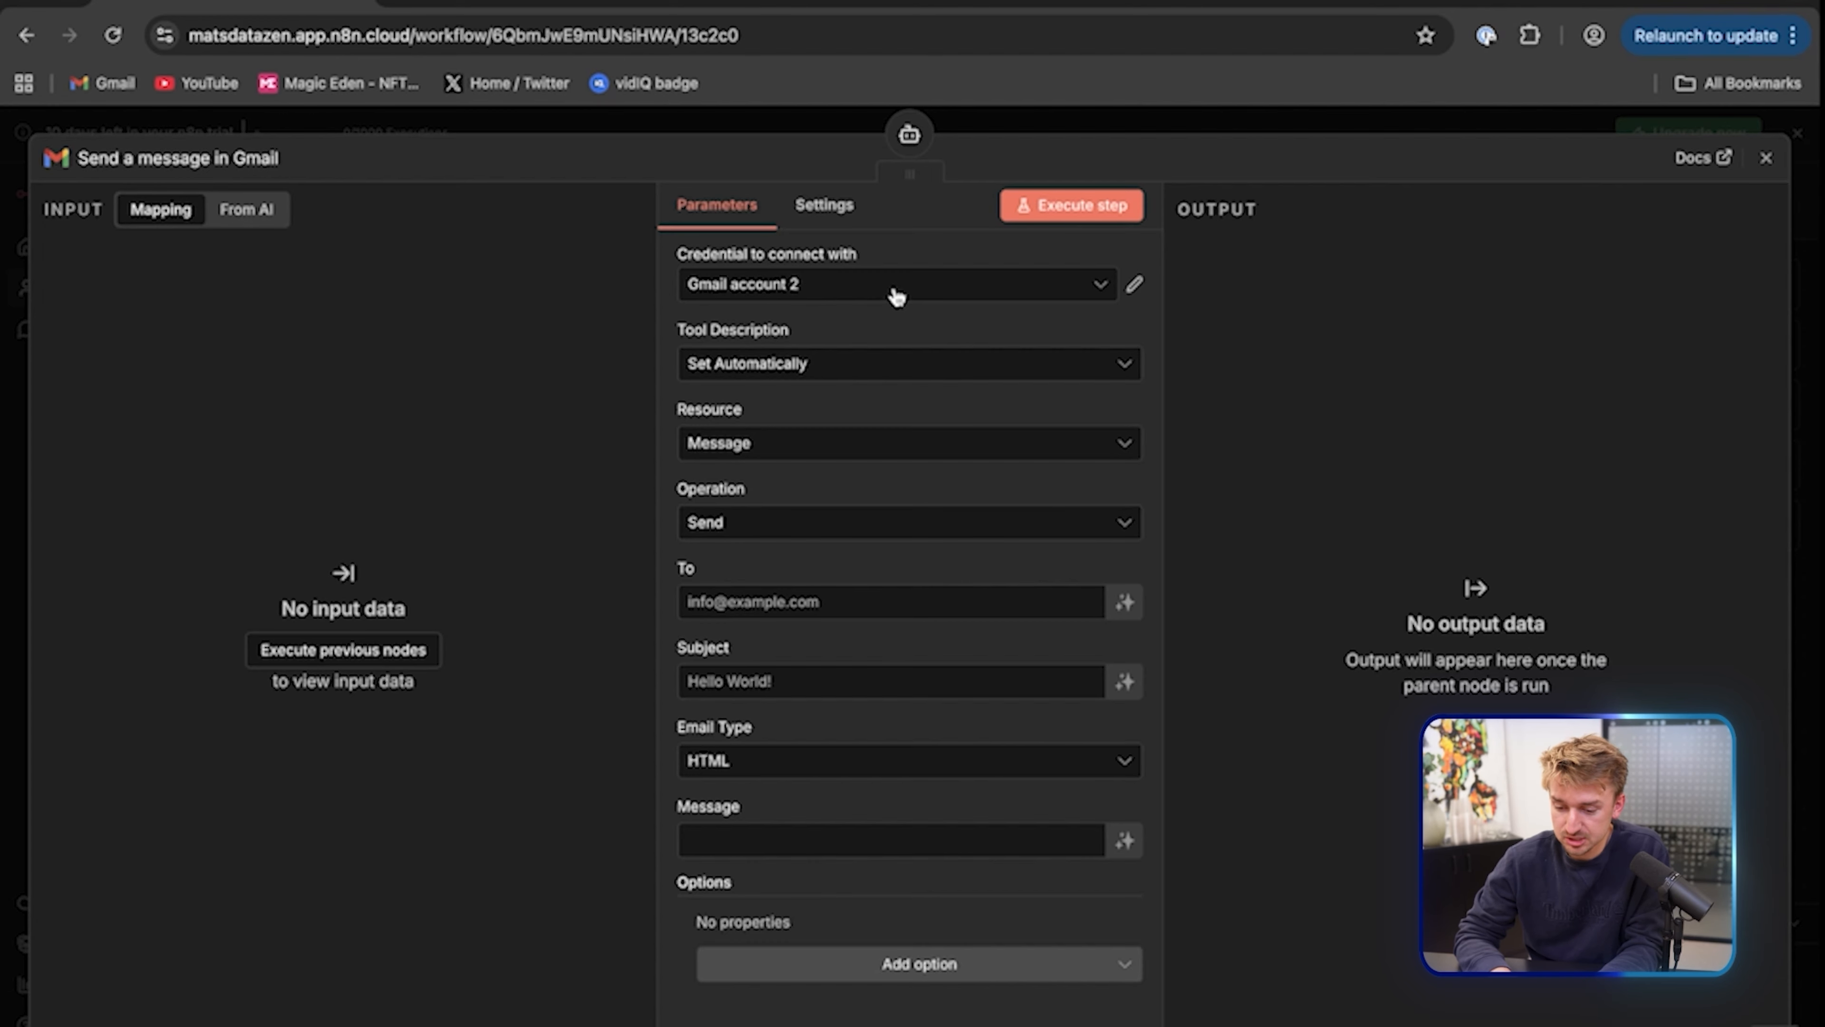
# Make the Gmail tool Get Many messages, limit 50, filtered to Received After {{ $today }}
pyautogui.scroll(-1, 872, 395)
pyautogui.click(807, 506)
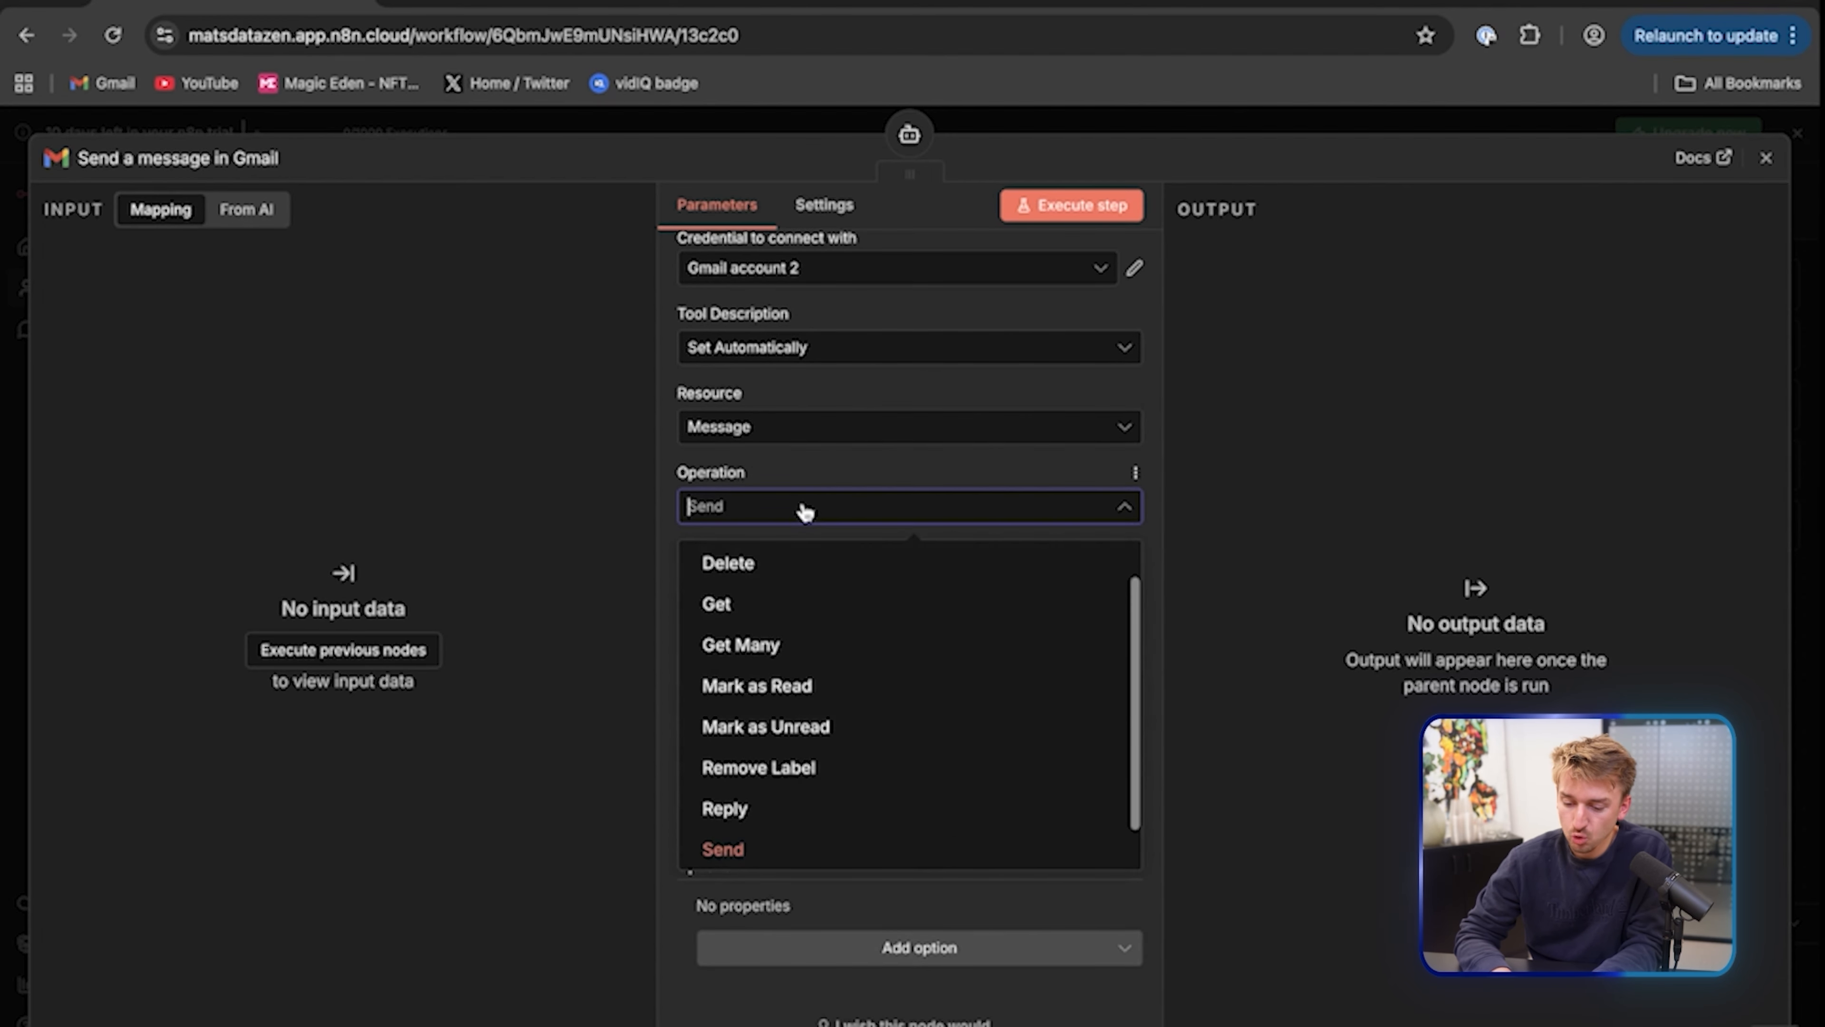
pyautogui.click(762, 641)
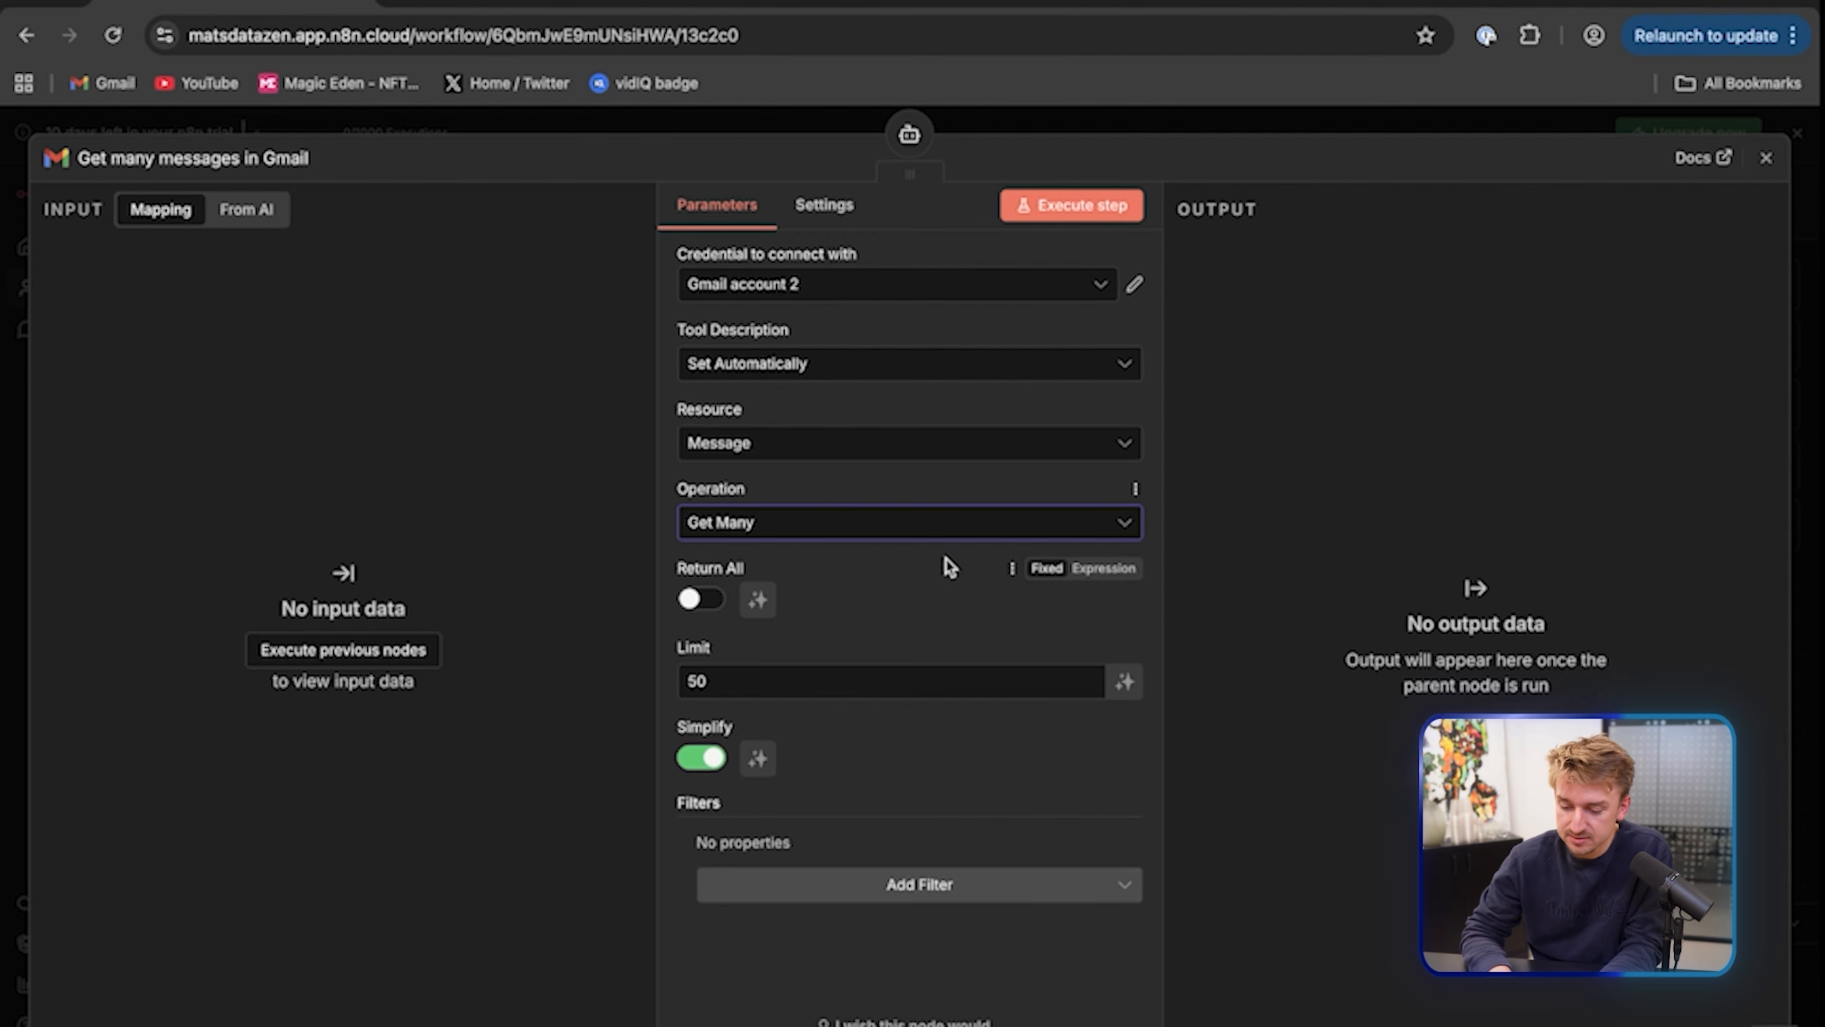
pyautogui.click(859, 672)
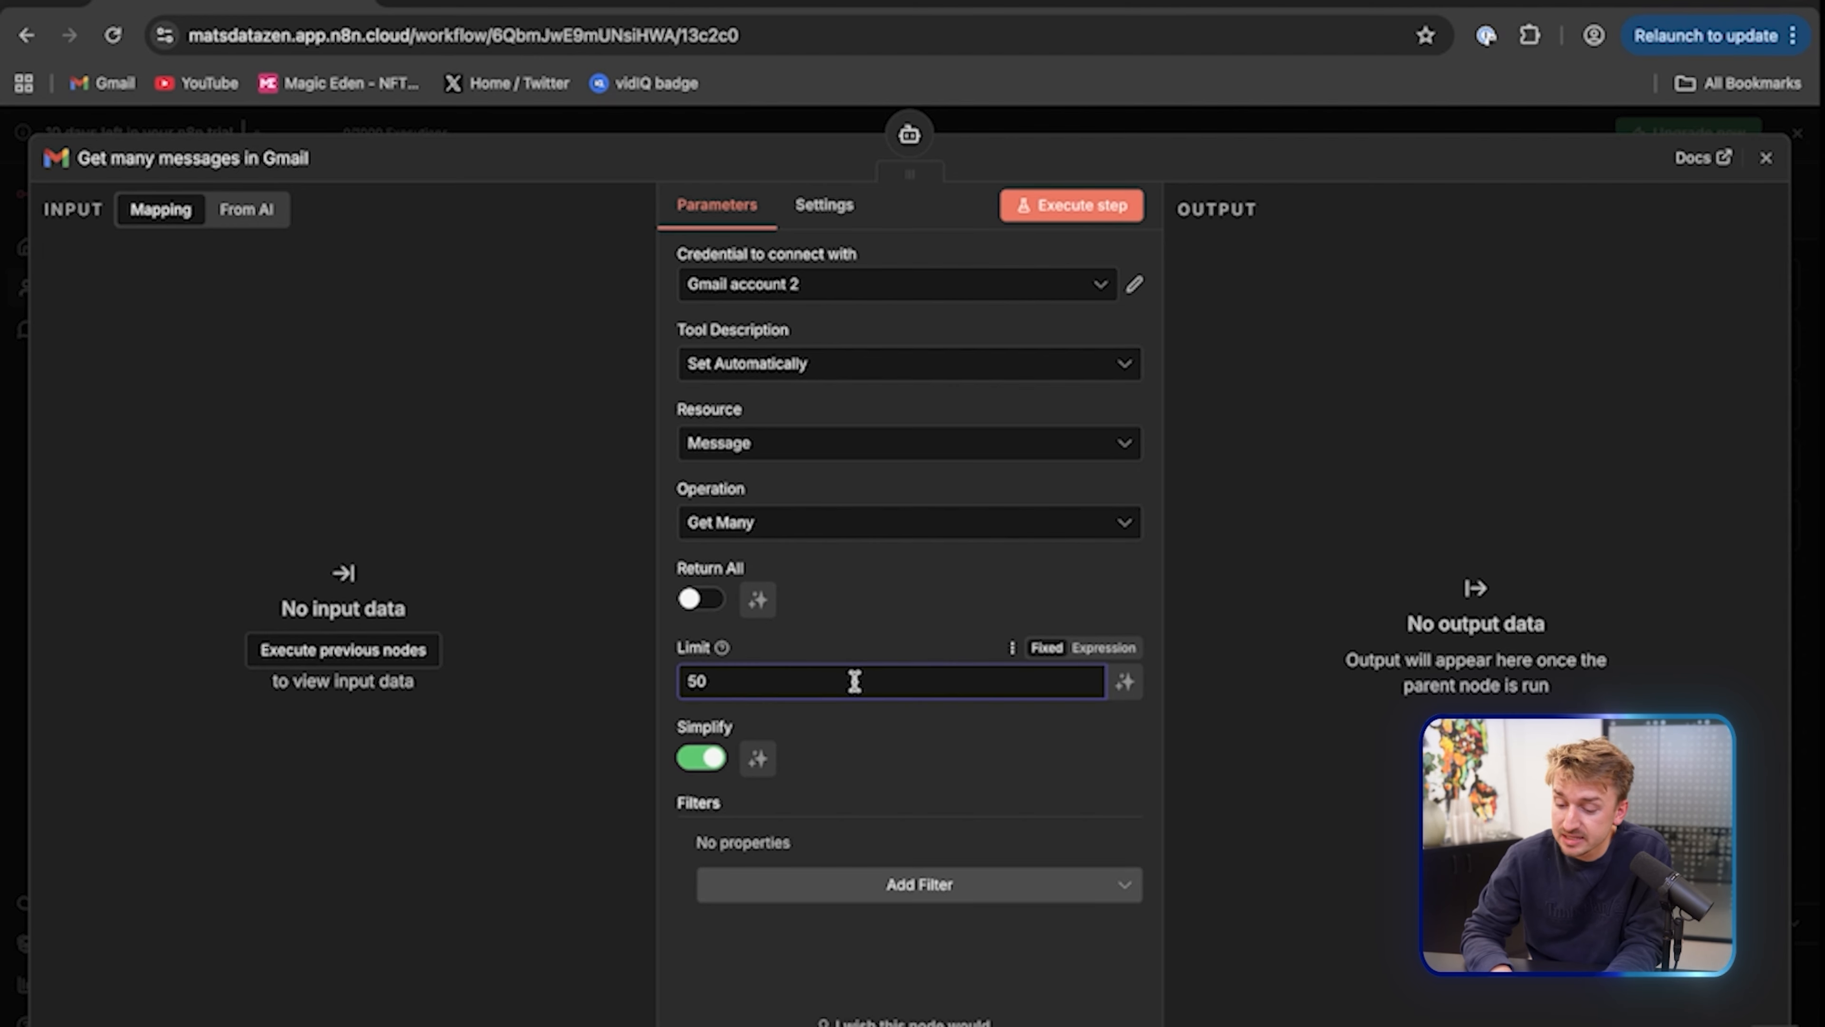
pyautogui.click(918, 886)
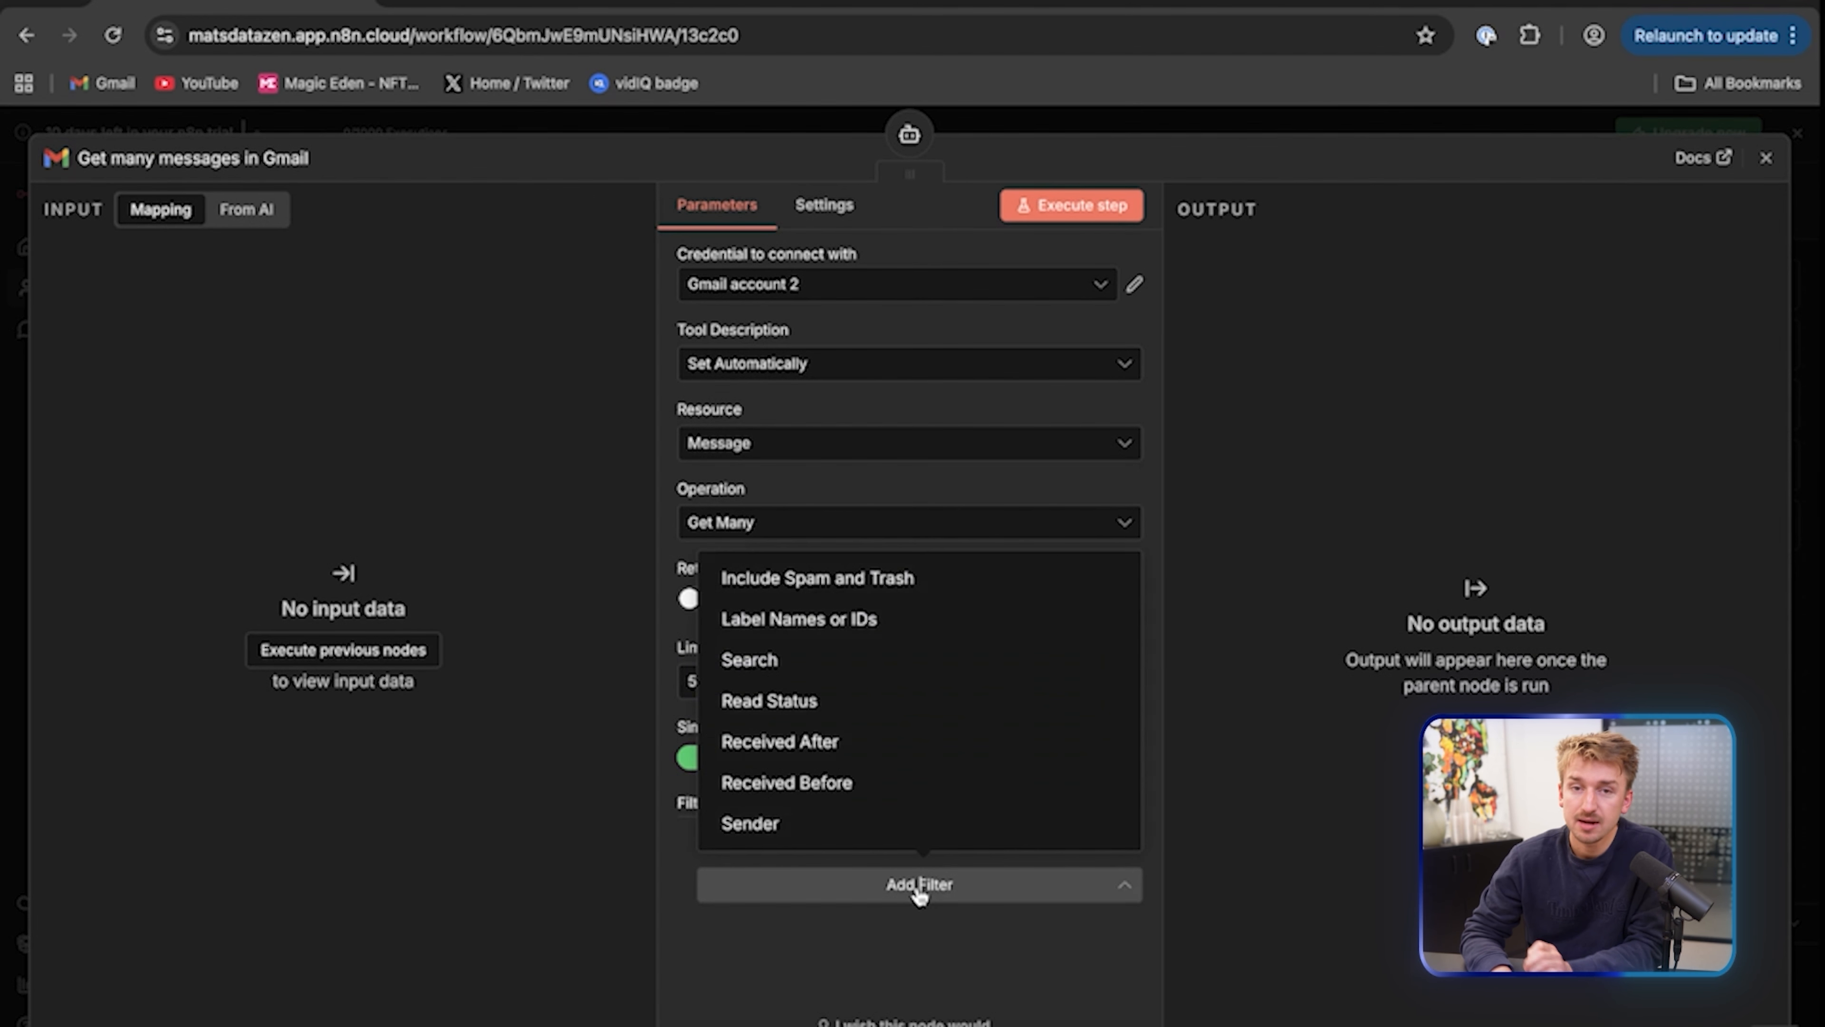
pyautogui.click(785, 752)
pyautogui.click(913, 875)
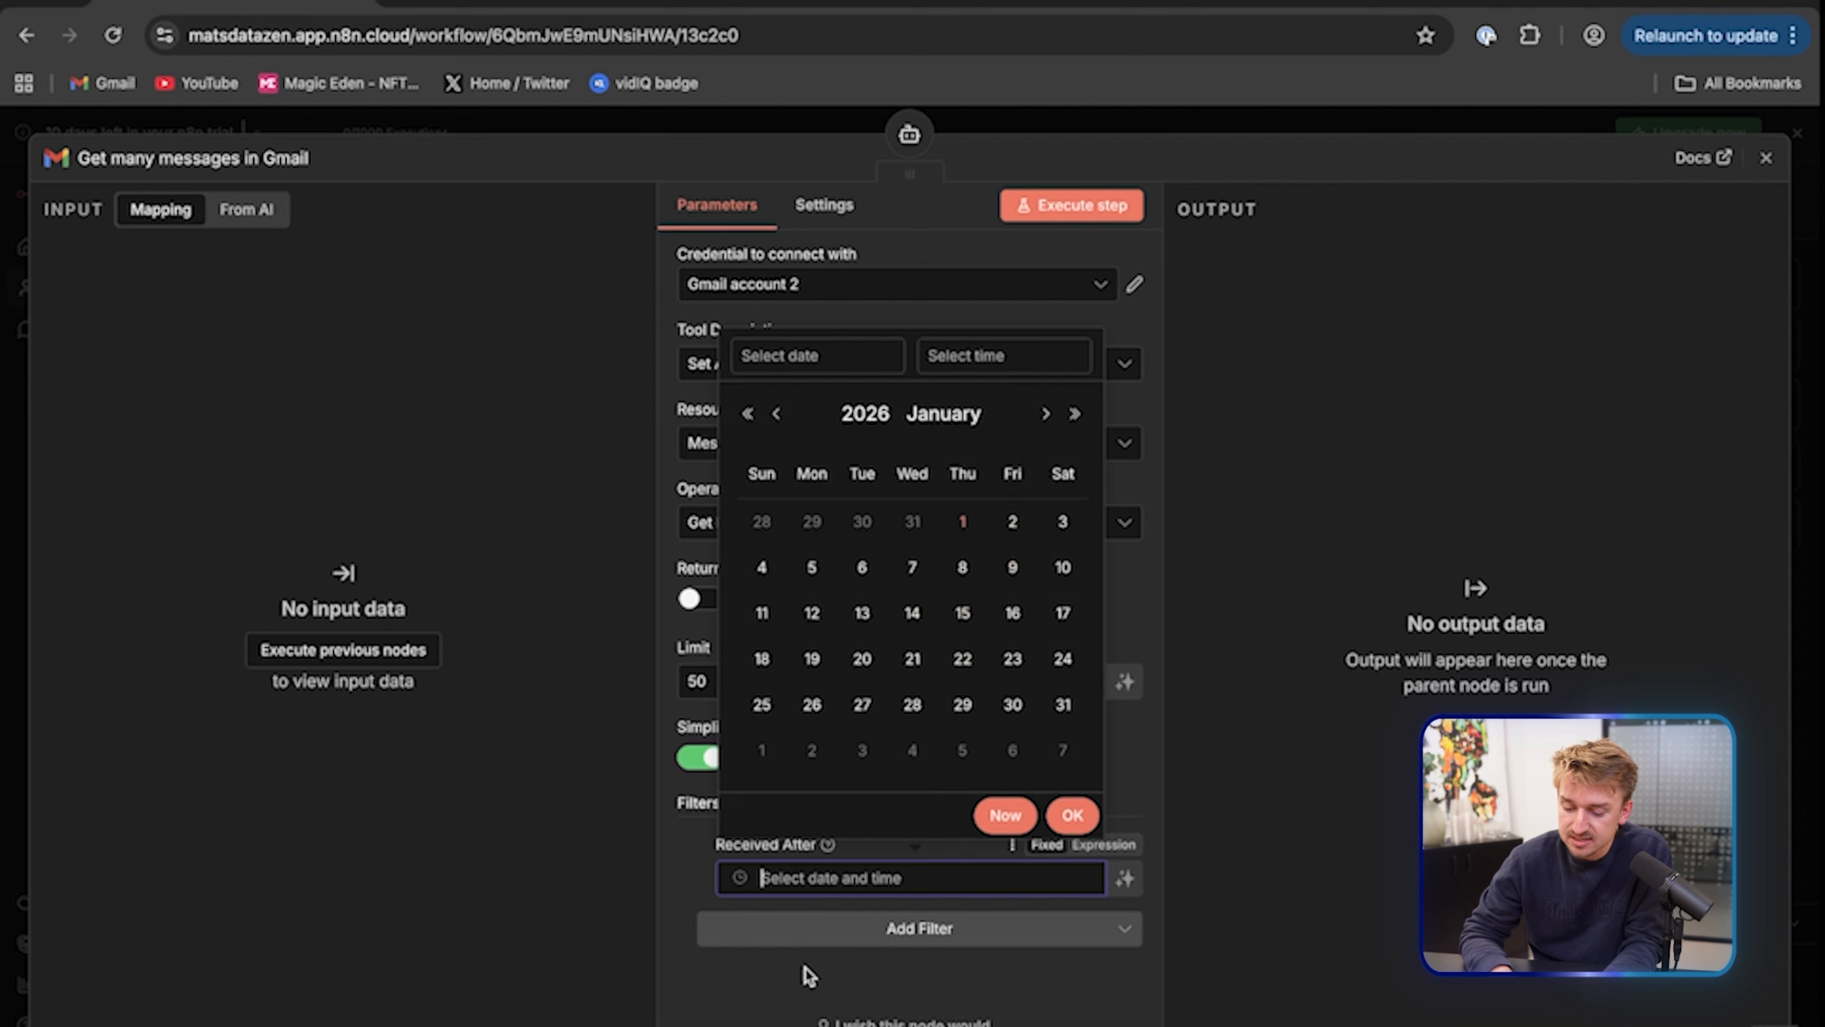
pyautogui.click(766, 974)
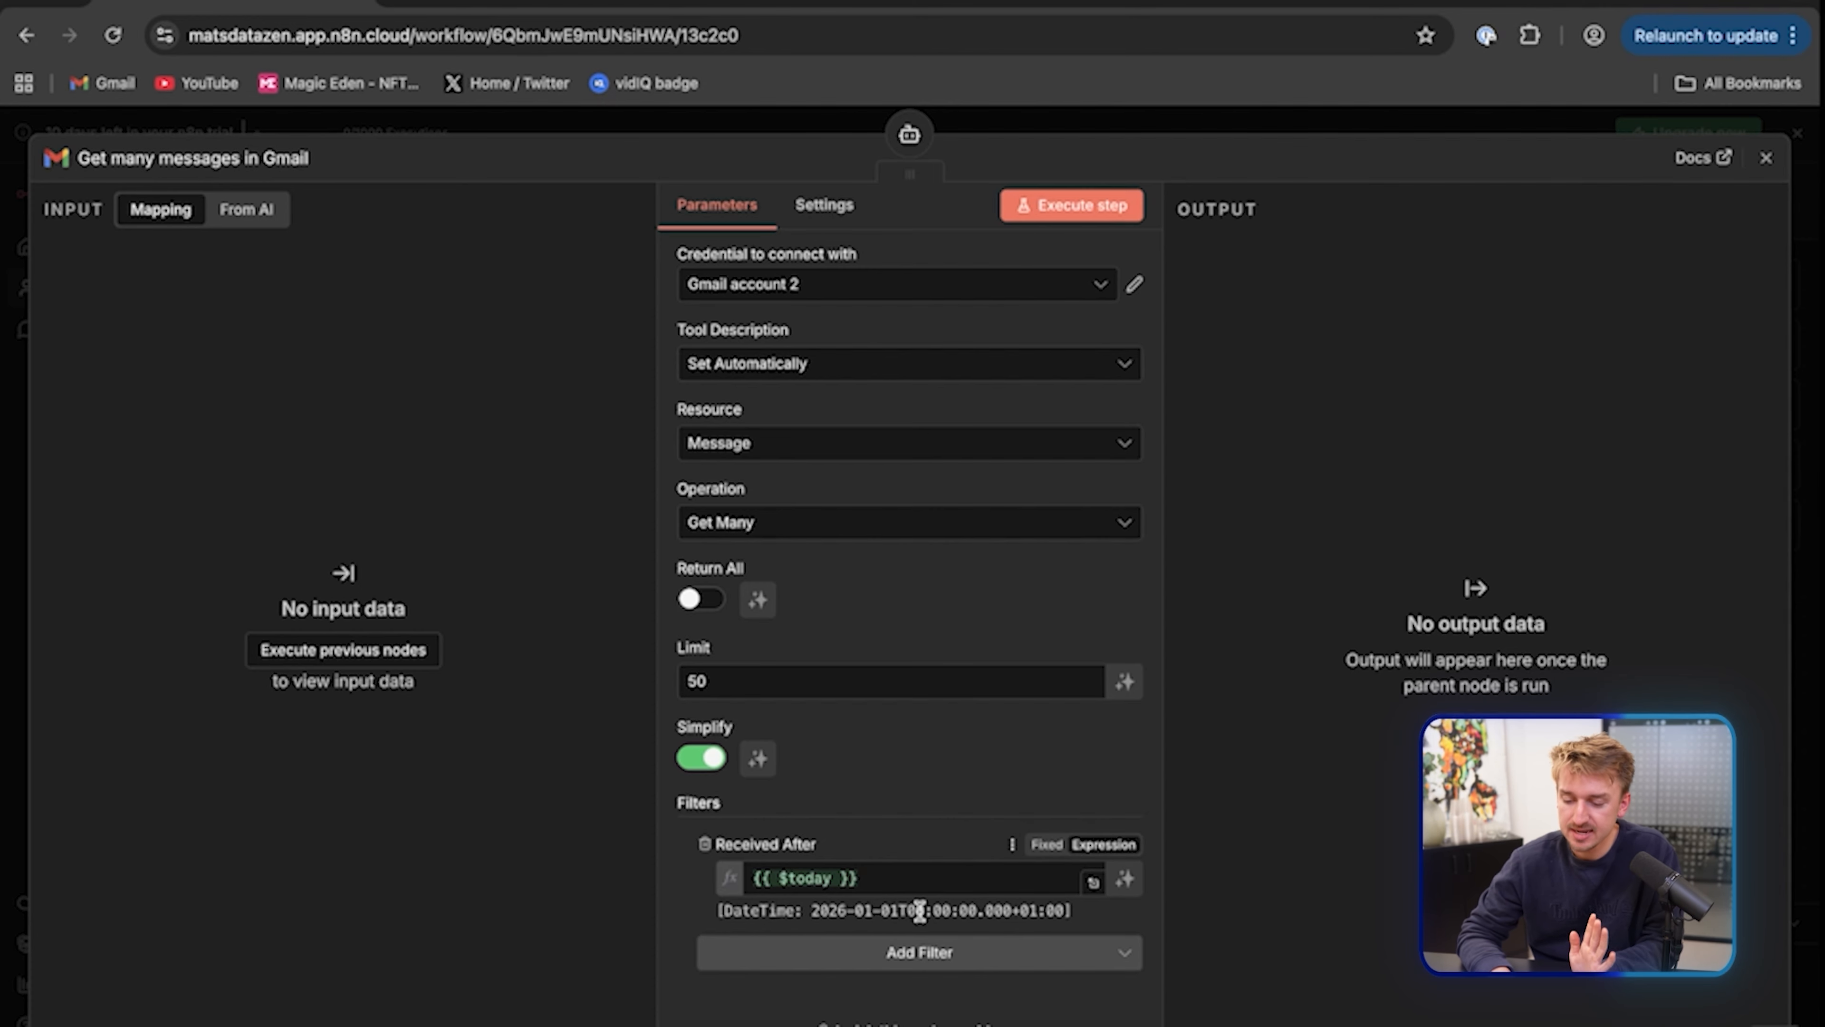
pyautogui.click(1766, 157)
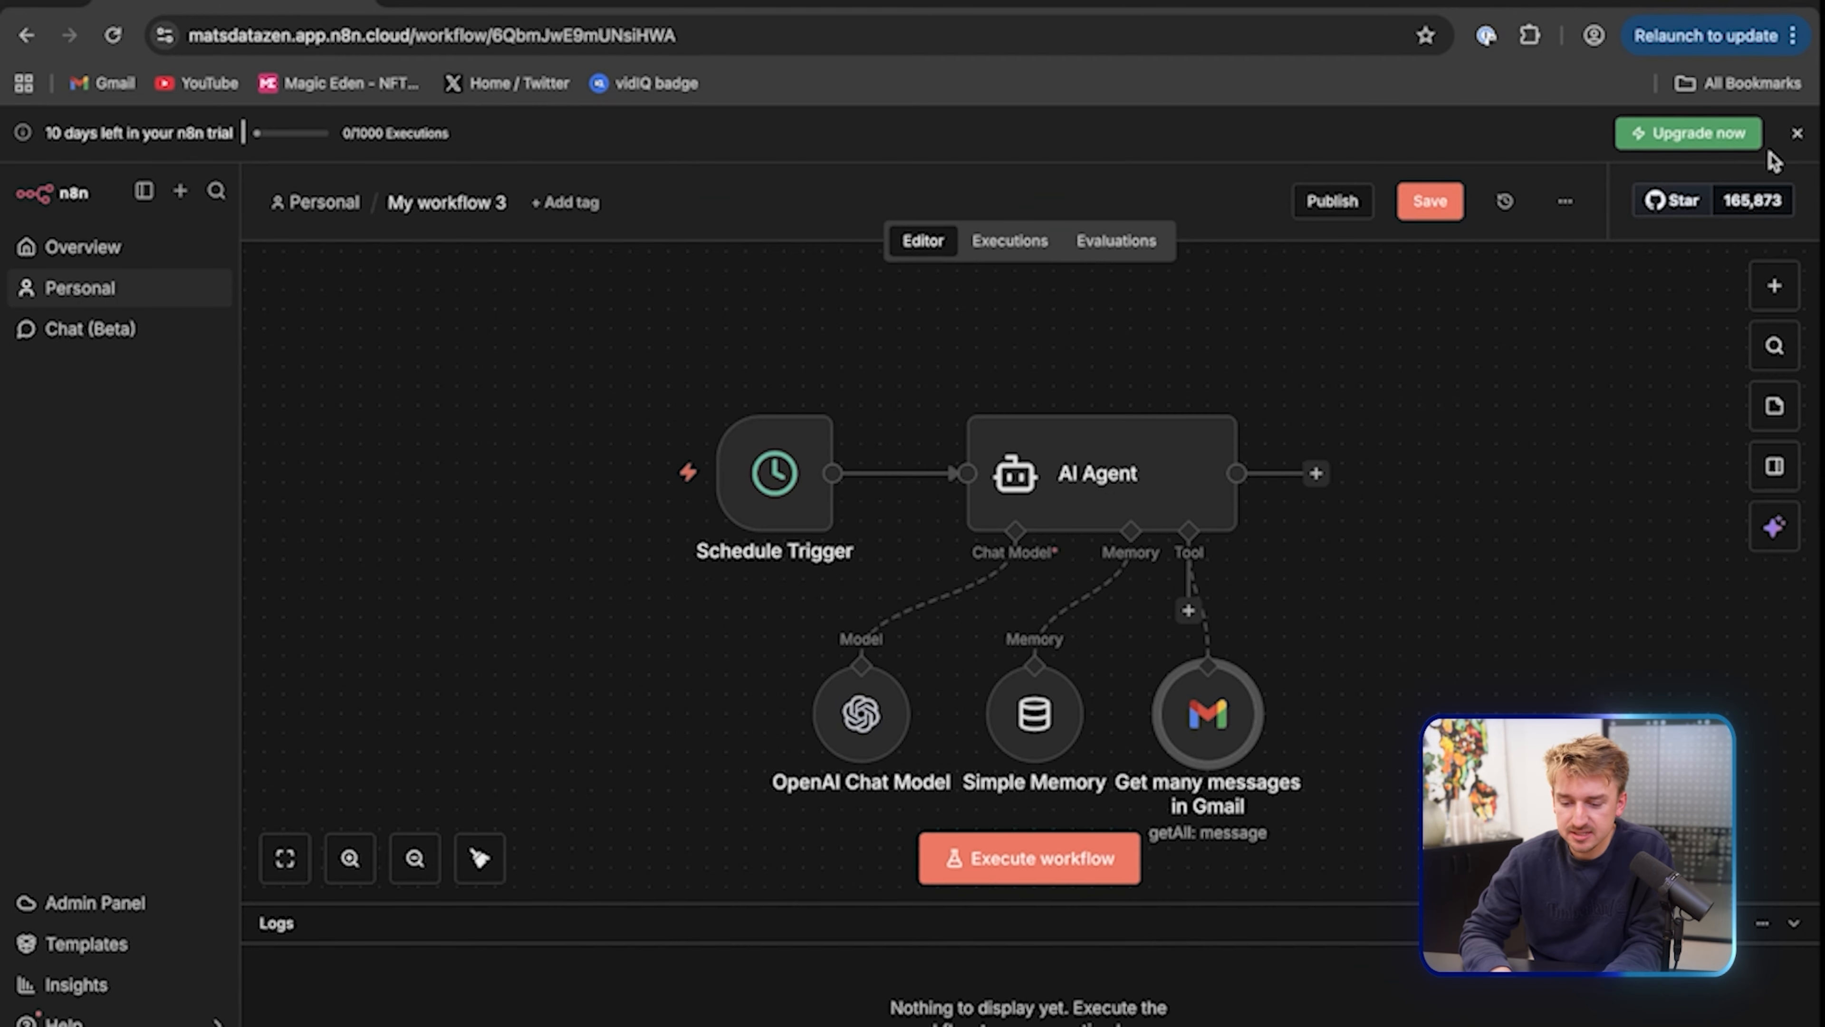
# Attach a second Gmail Tool to the AI Agent
pyautogui.click(1189, 611)
pyautogui.write('gmail')
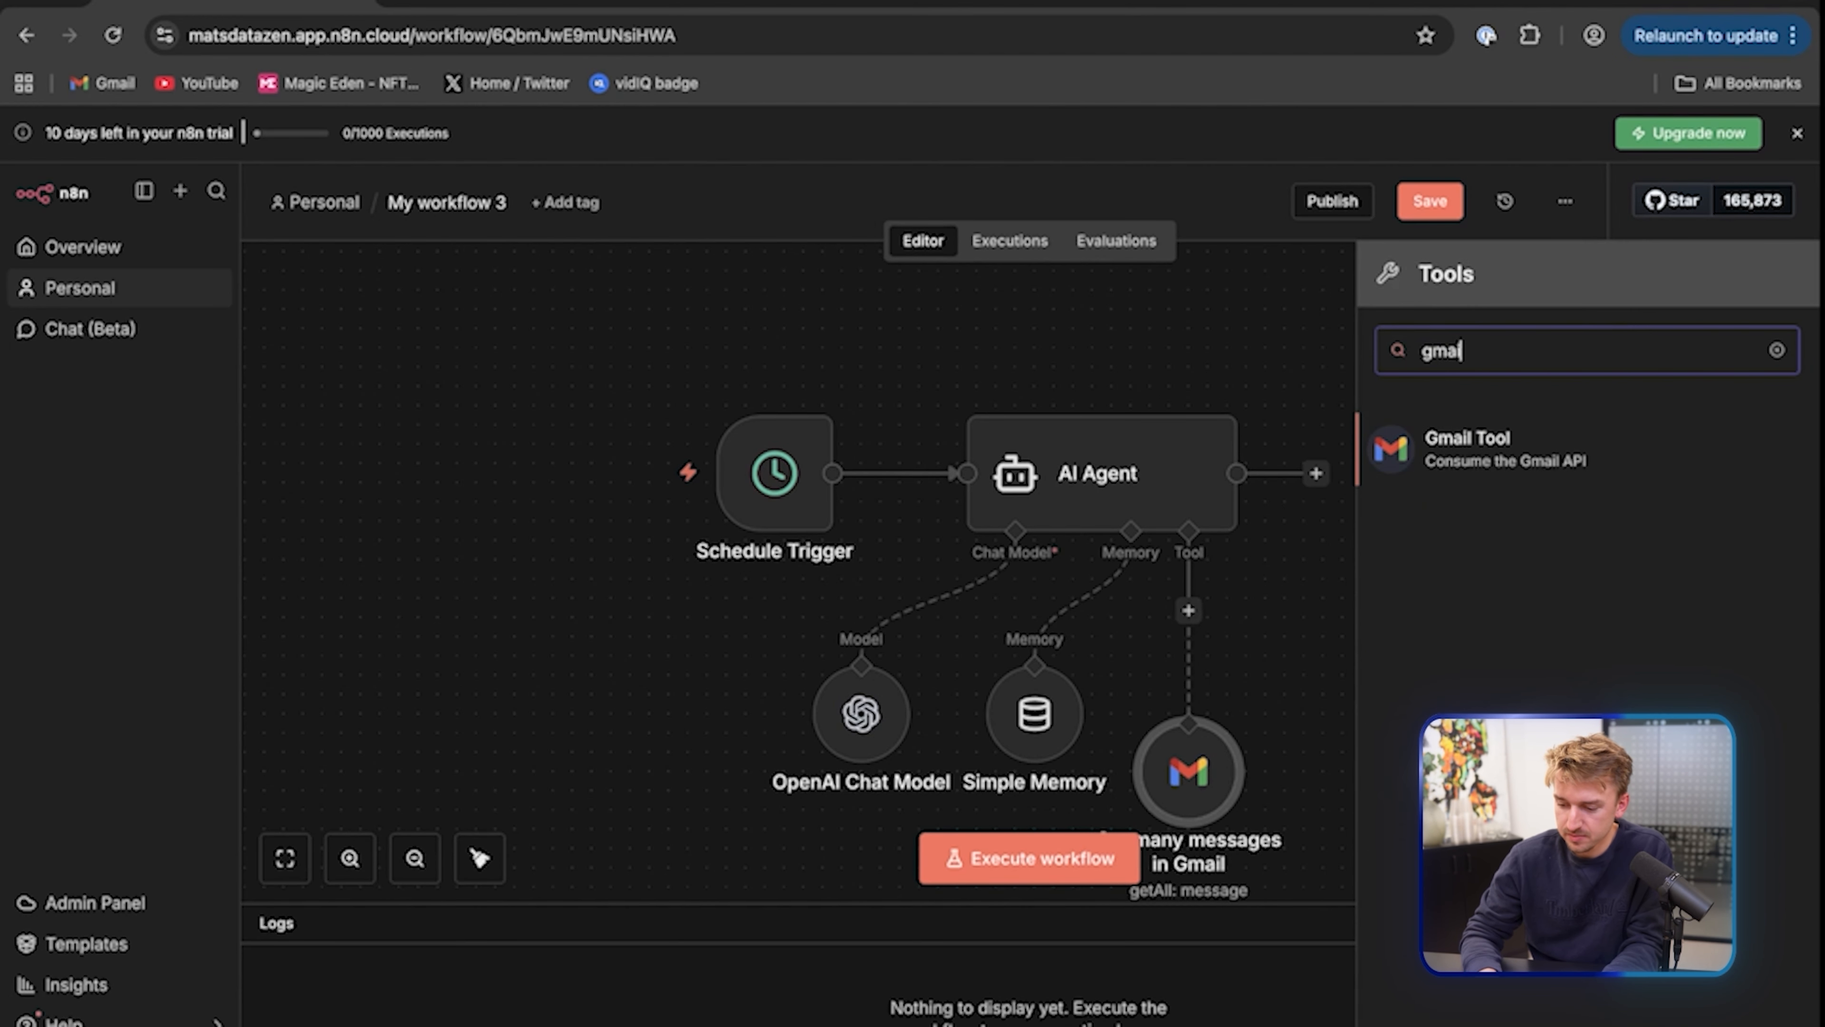
pyautogui.click(1592, 457)
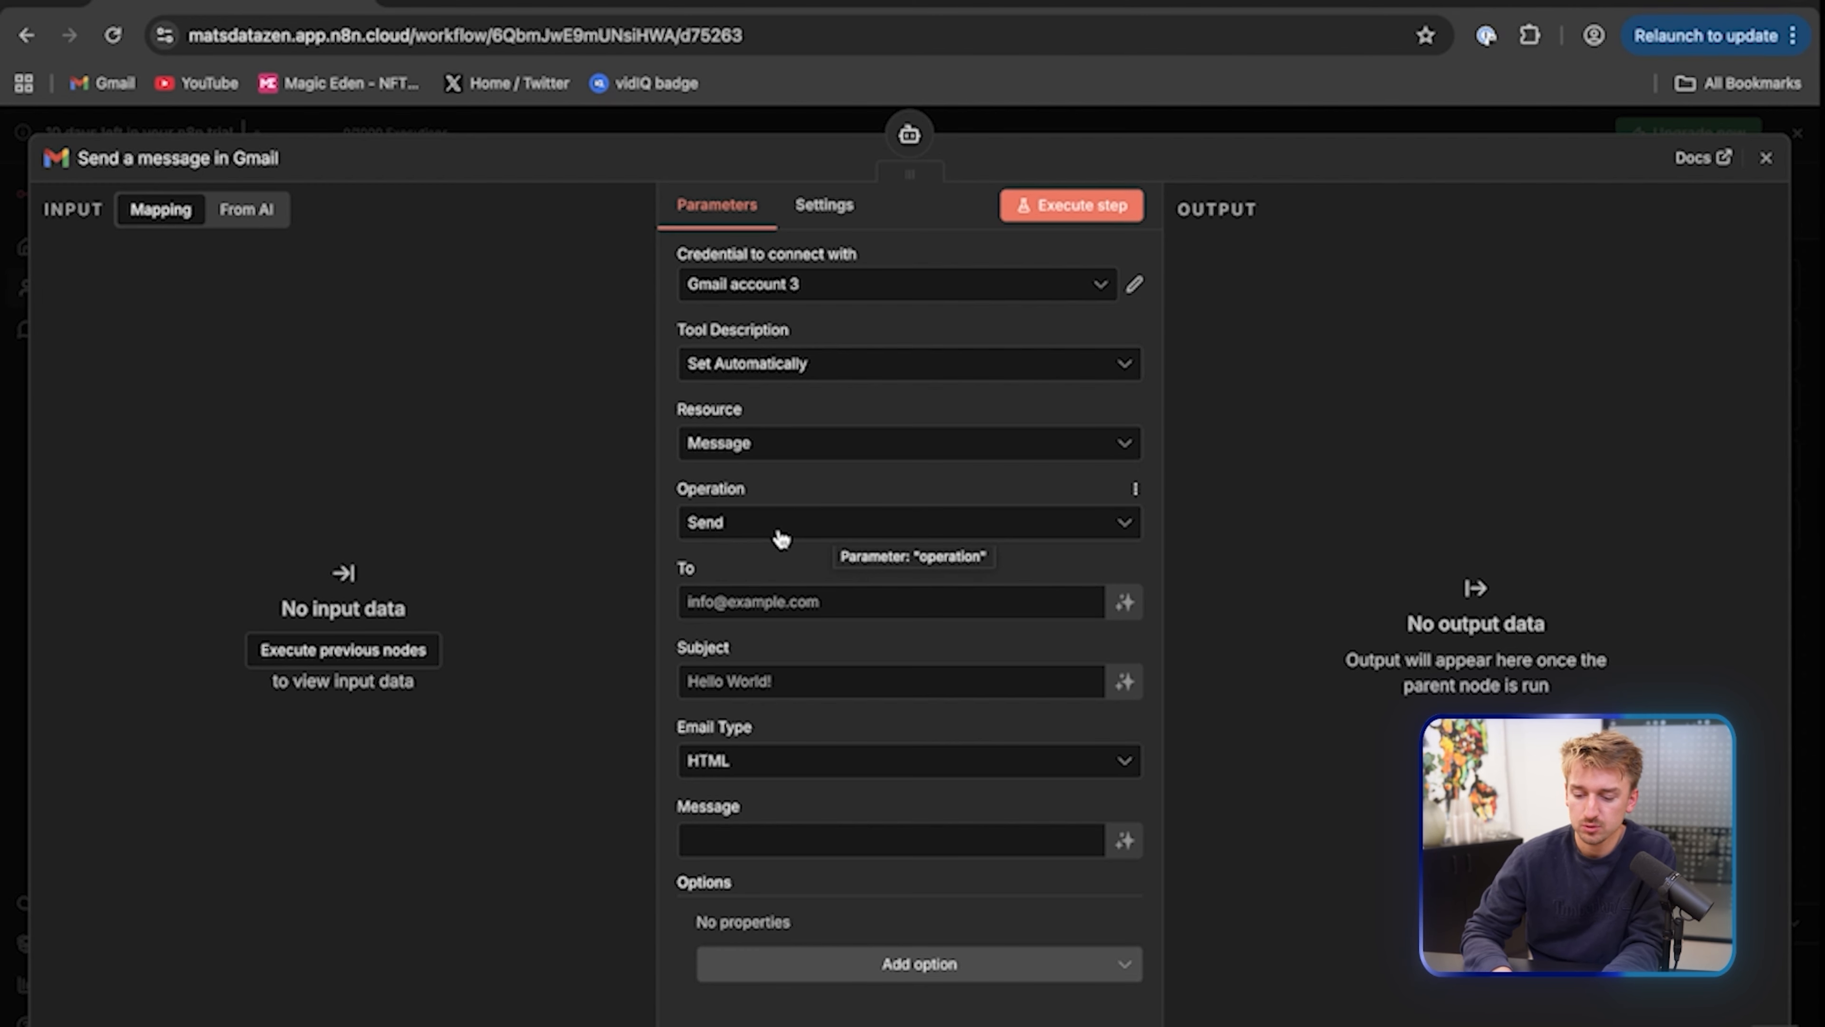
# Send to the user's own email address, with subject and message defined by the model
pyautogui.click(779, 606)
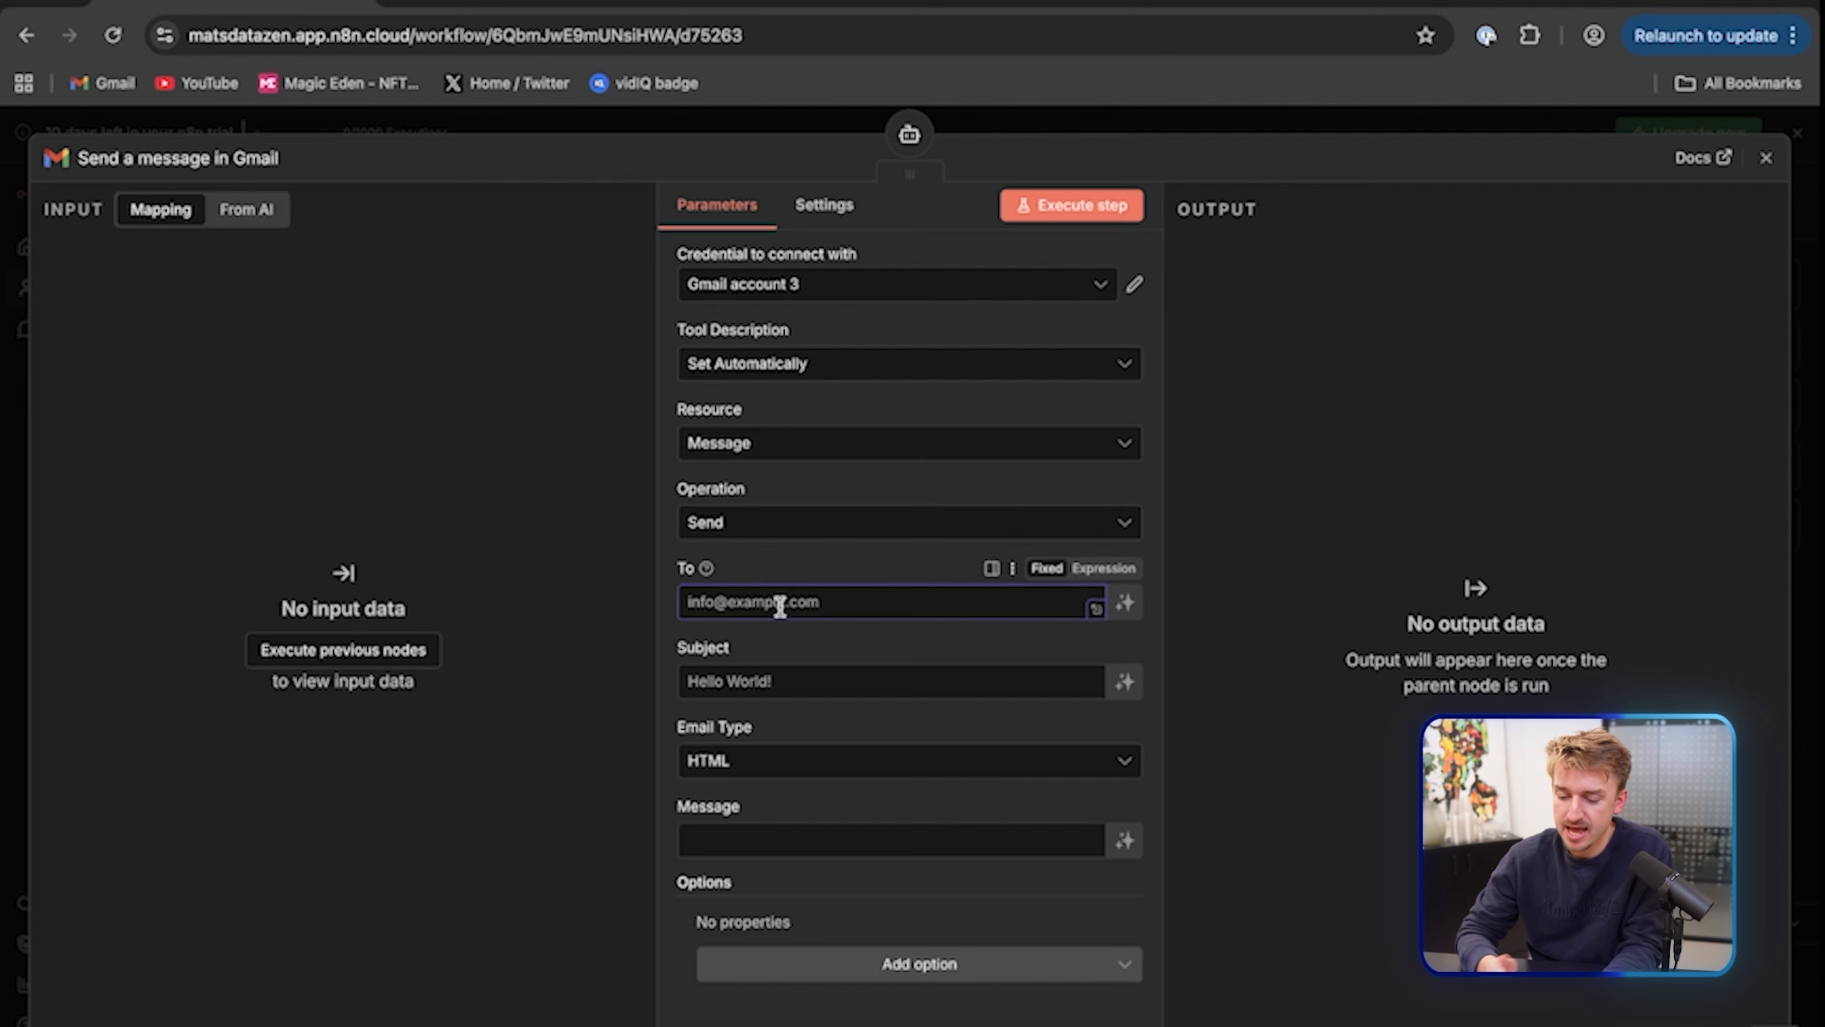
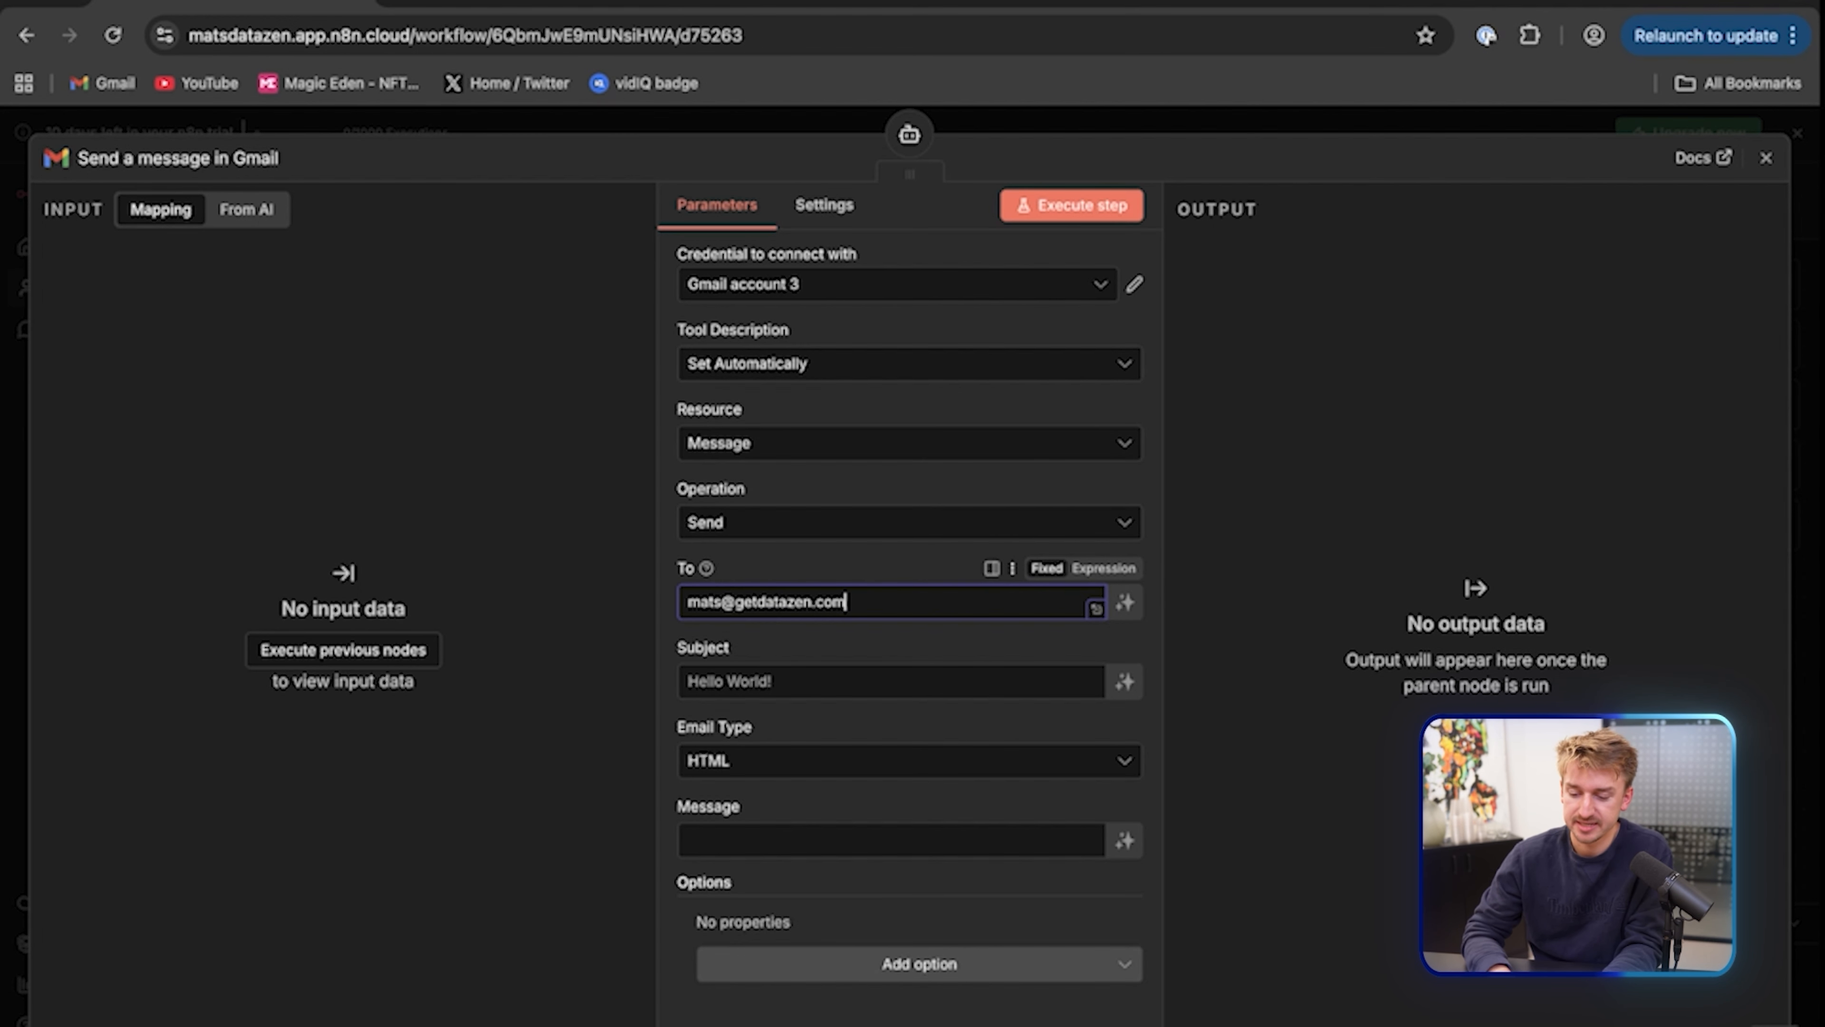
pyautogui.click(800, 573)
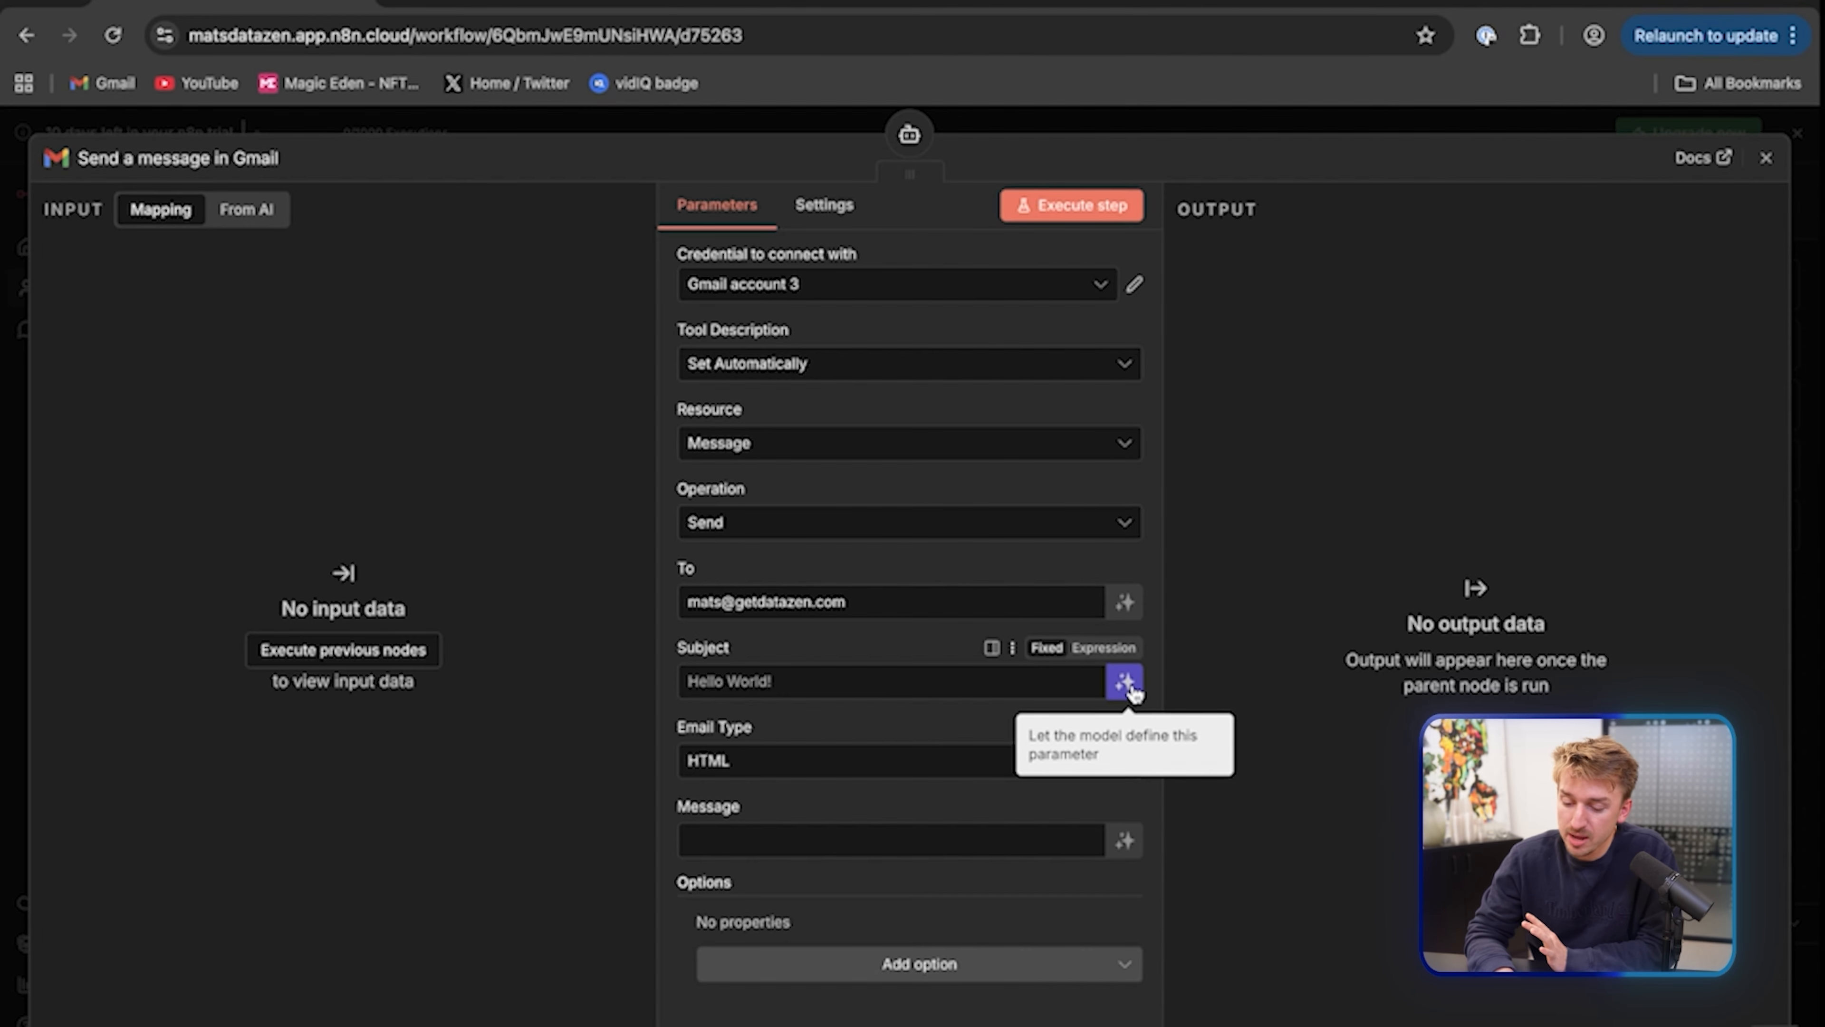
pyautogui.click(1125, 681)
pyautogui.click(1125, 870)
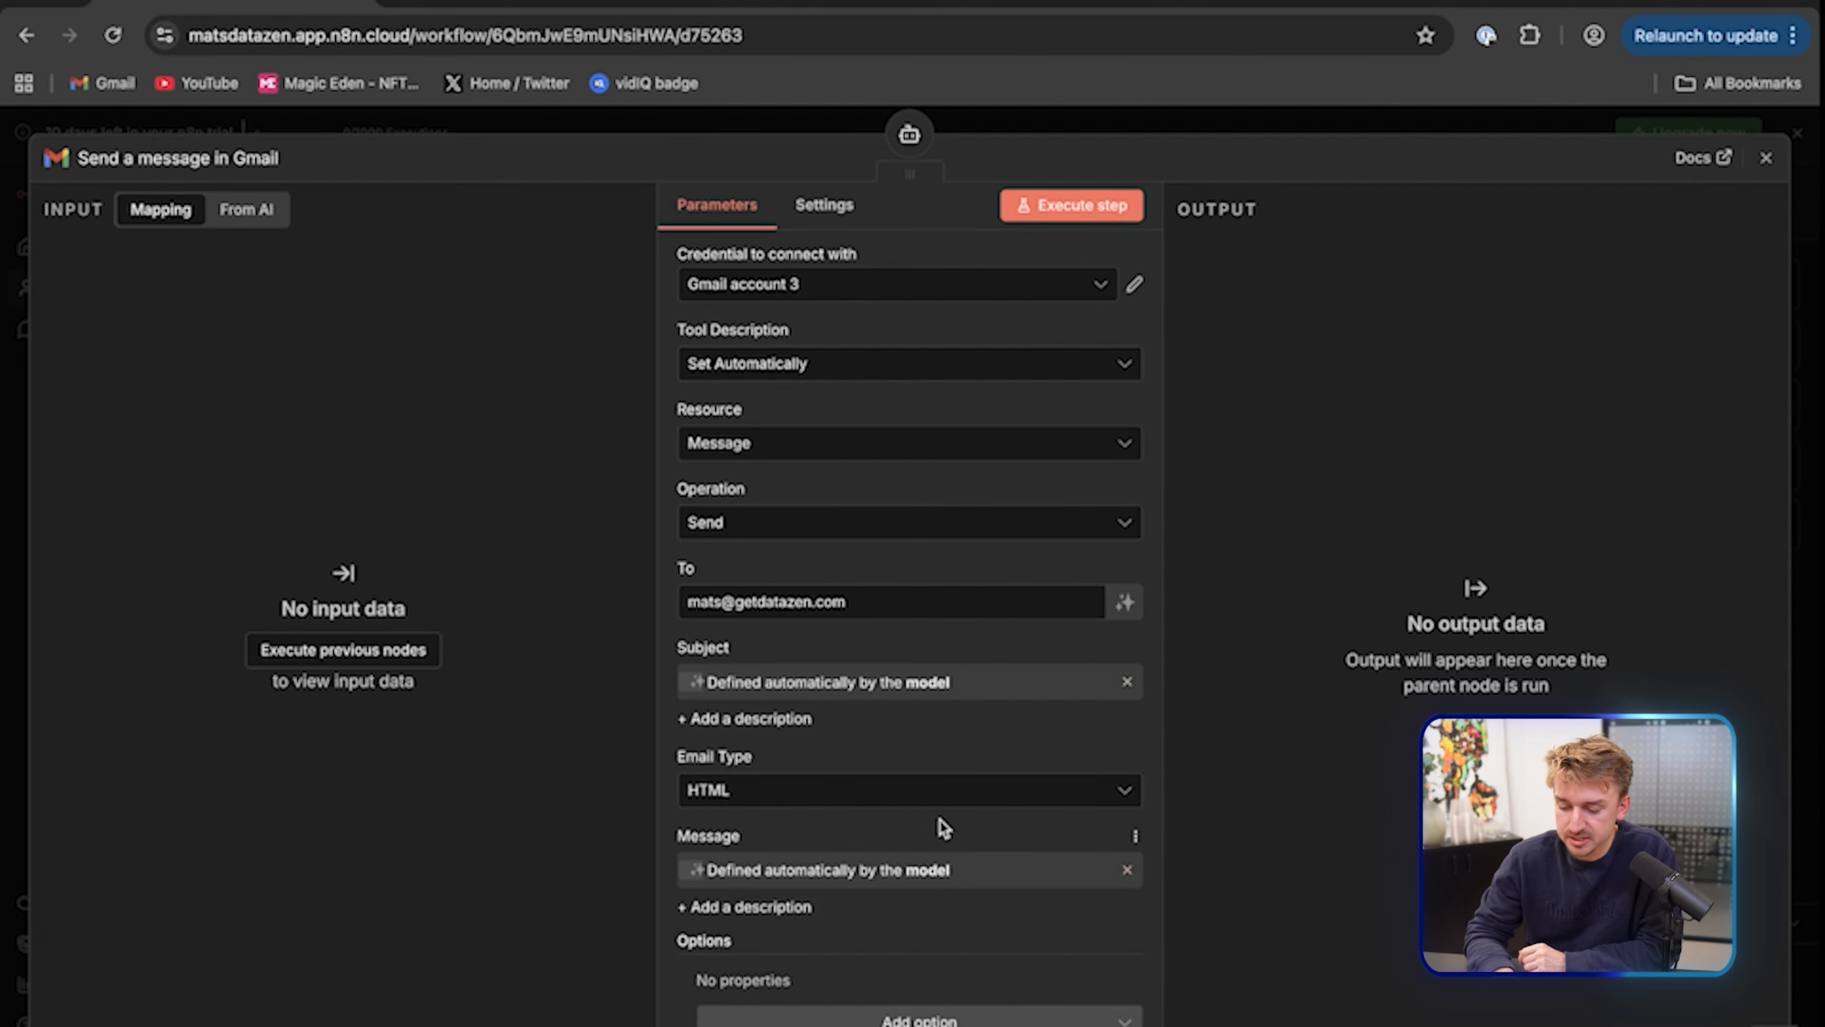
pyautogui.click(1766, 160)
pyautogui.hscroll(2, 934, 468)
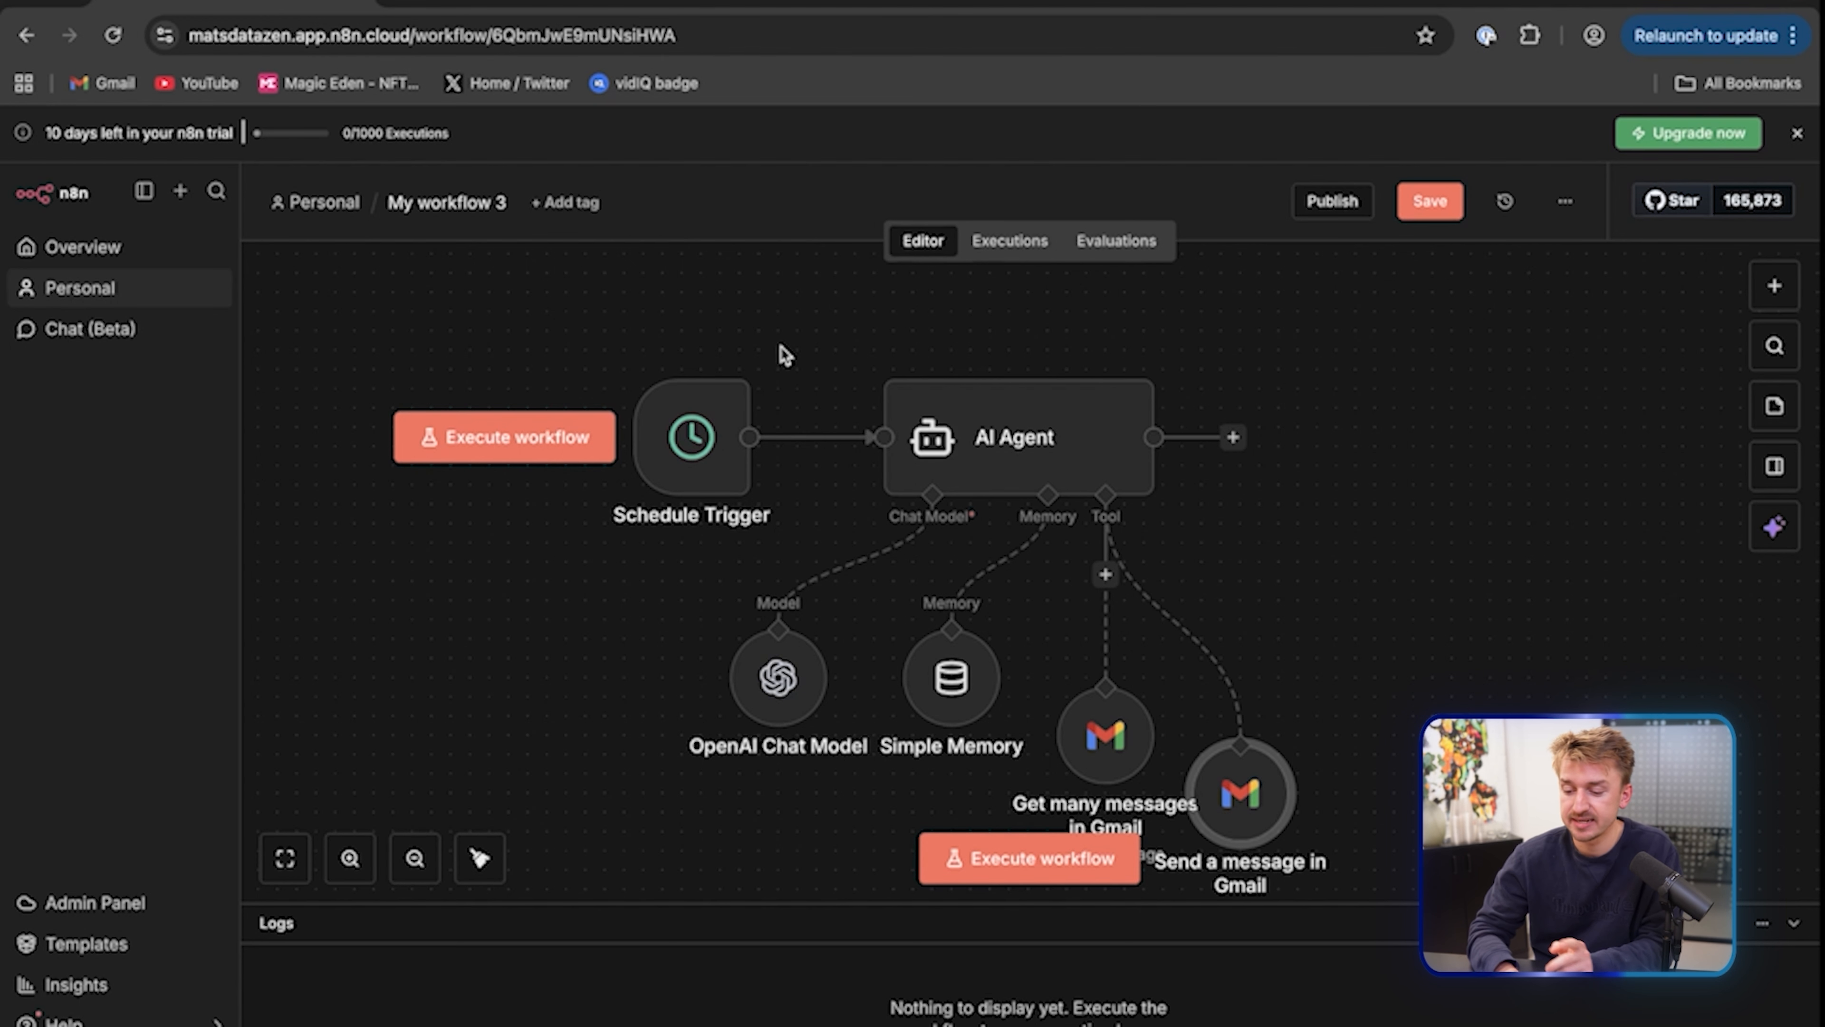
# Tidy up the node layout, run the whole workflow successfully, and switch to the Gmail inbox
pyautogui.hotkey('shift', 'alt', 't')
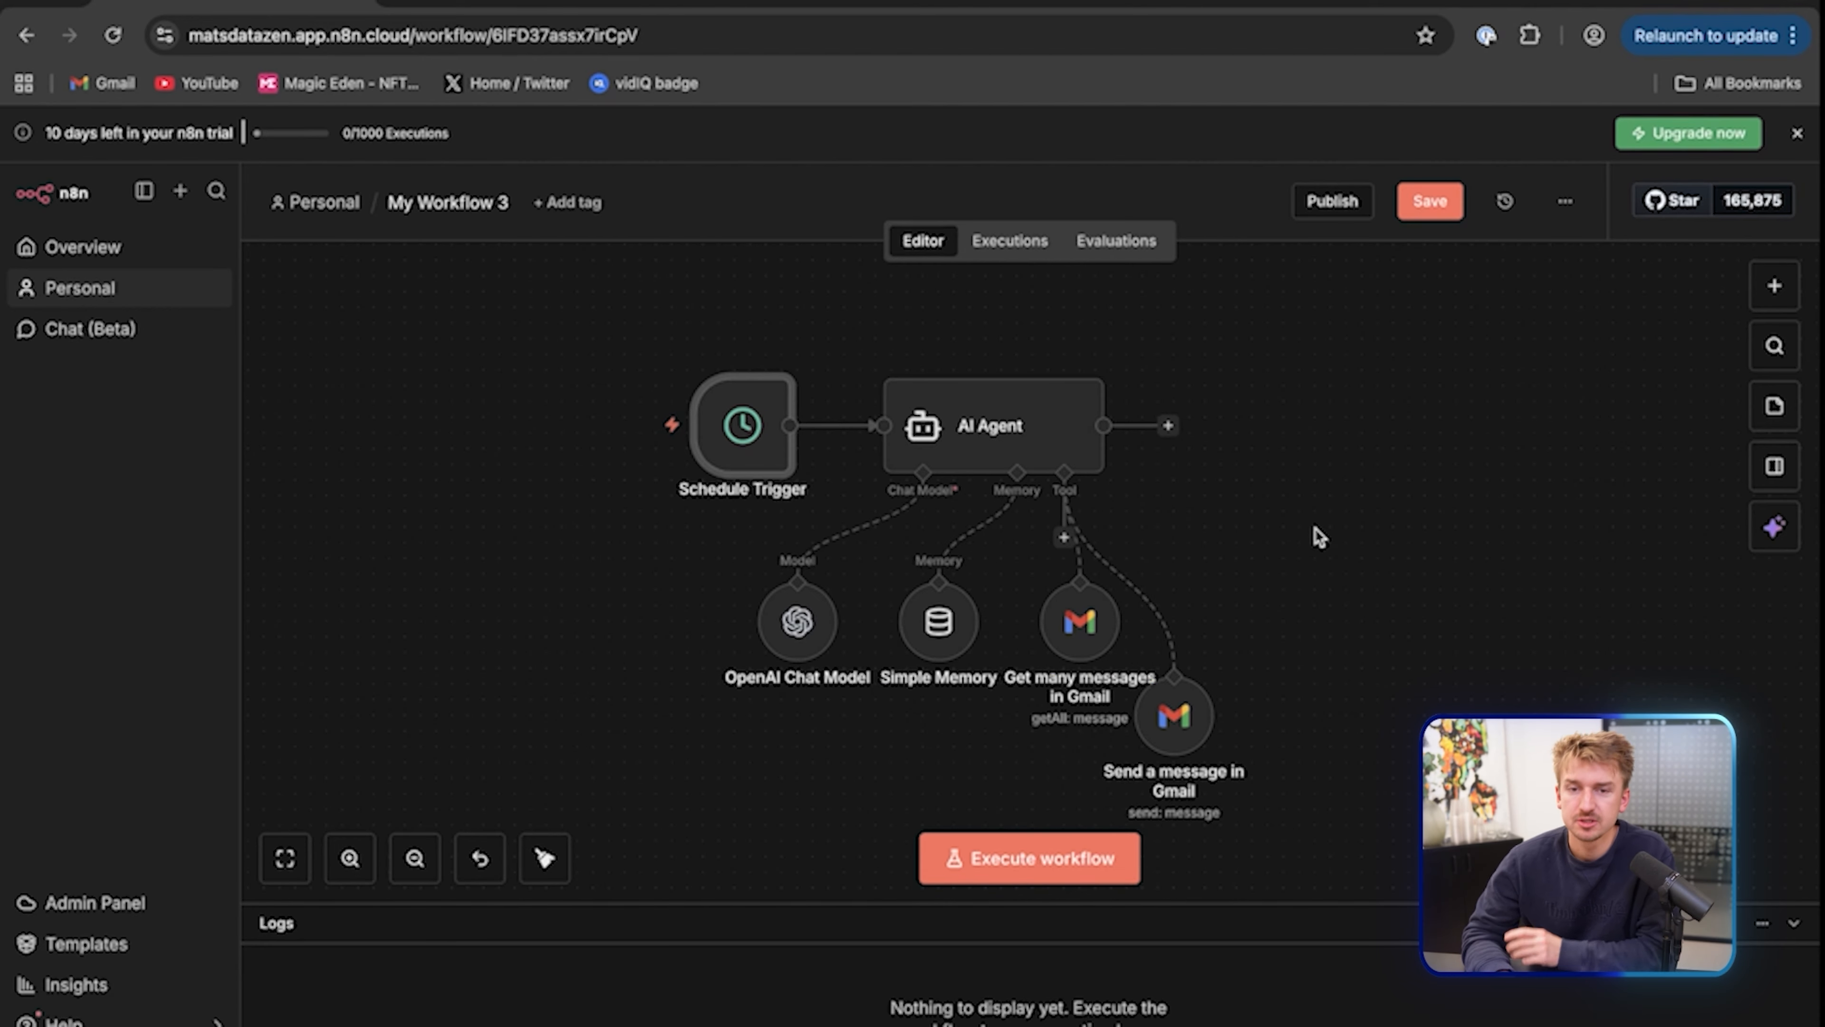
pyautogui.click(1012, 867)
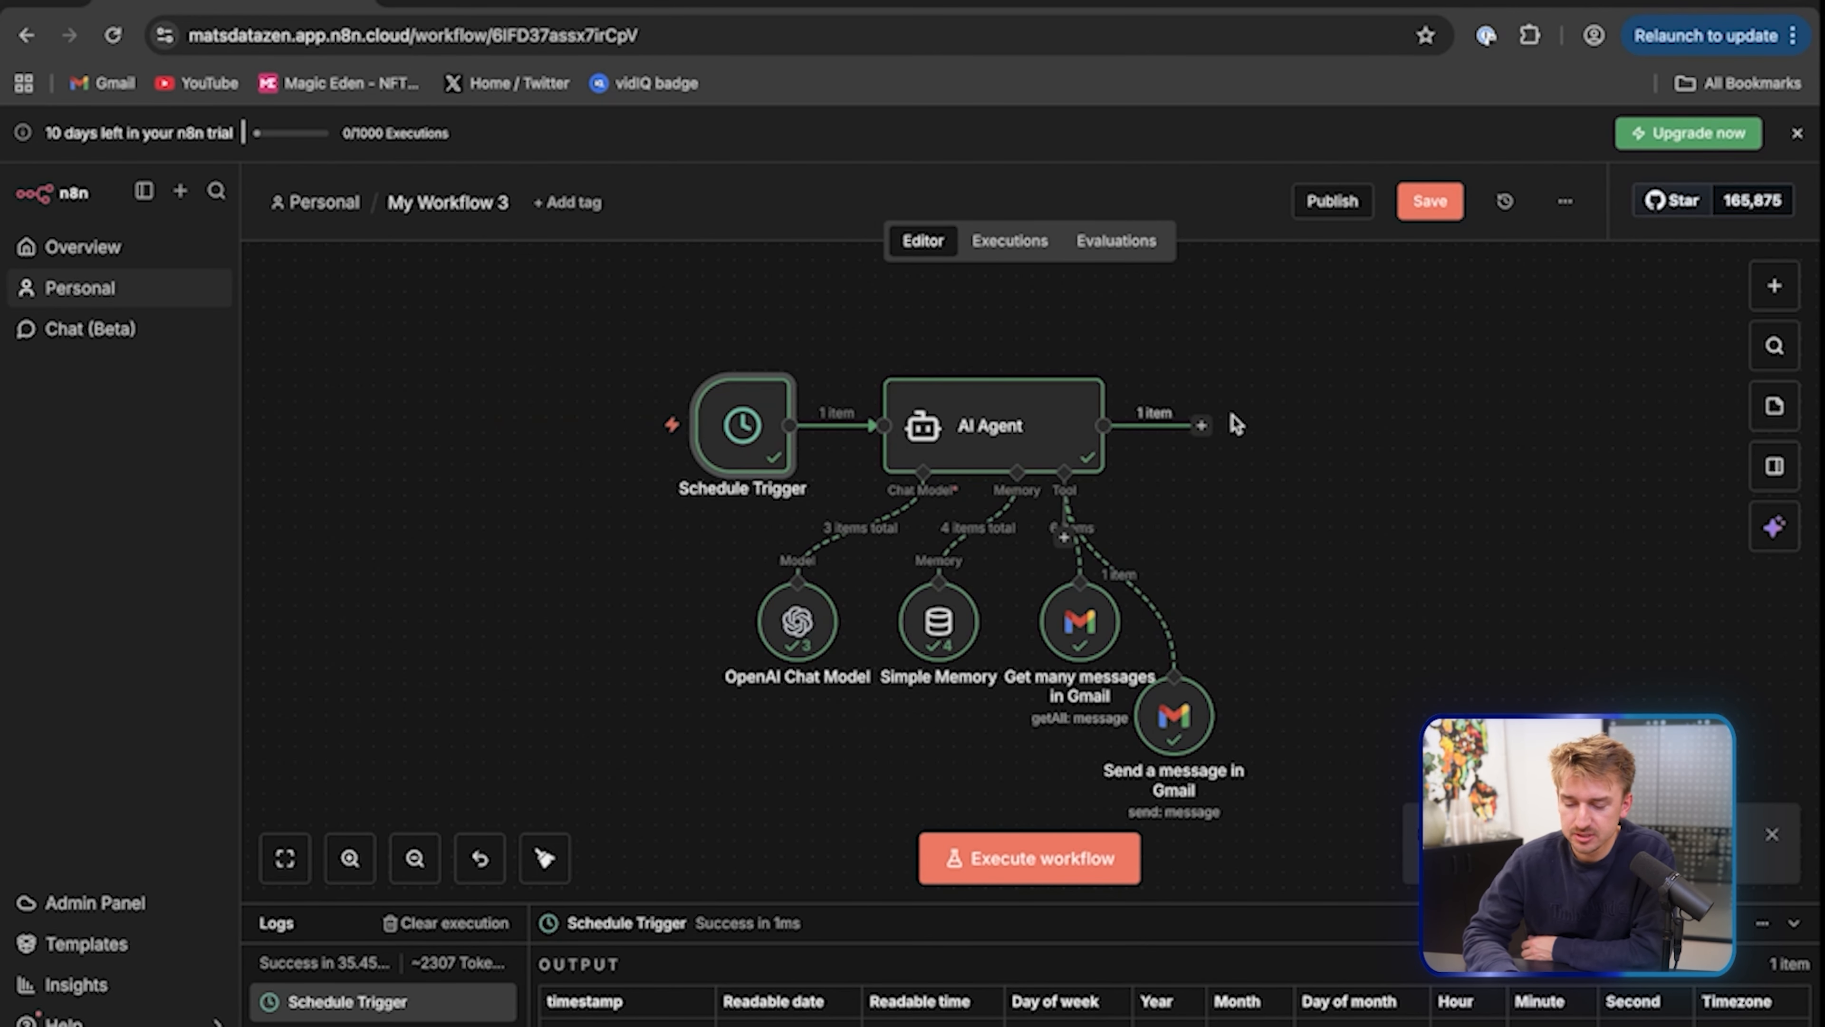
pyautogui.click(818, 10)
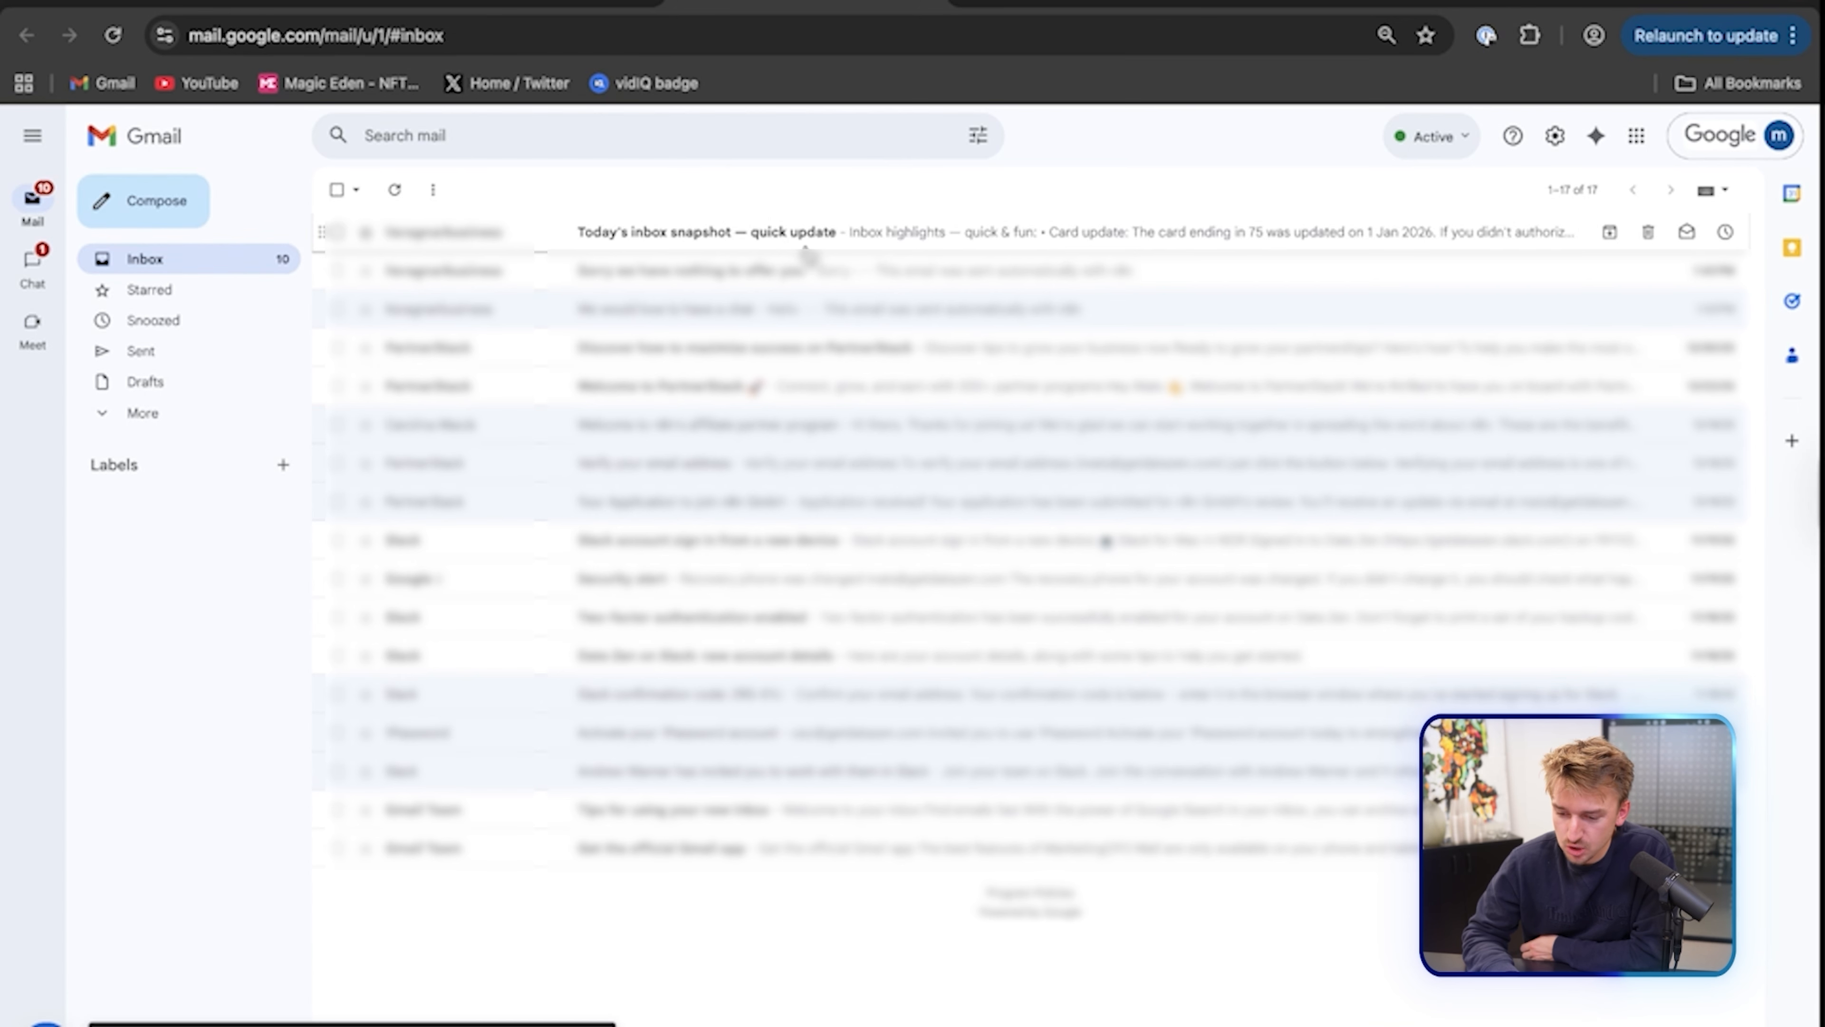
pyautogui.click(998, 239)
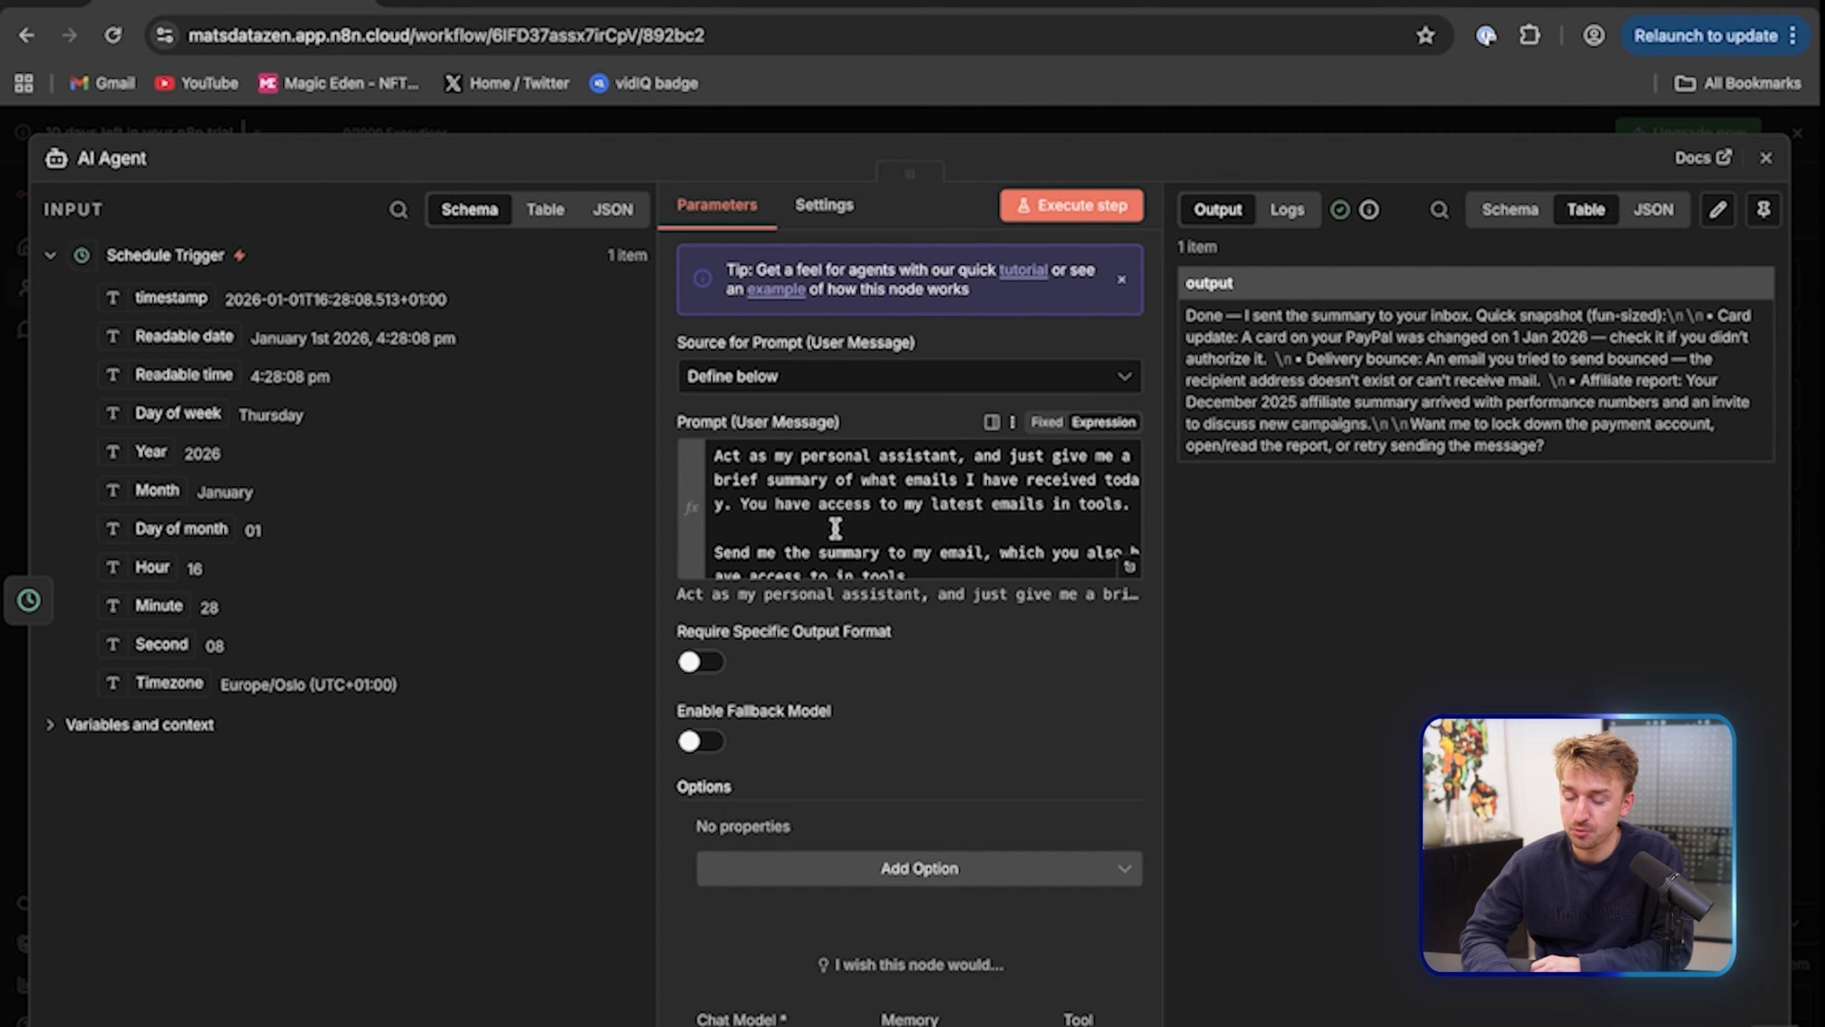
# Review the AI Agent's prompt, then close its details to return to the executed canvas
pyautogui.scroll(-5, 837, 530)
pyautogui.scroll(5, 835, 529)
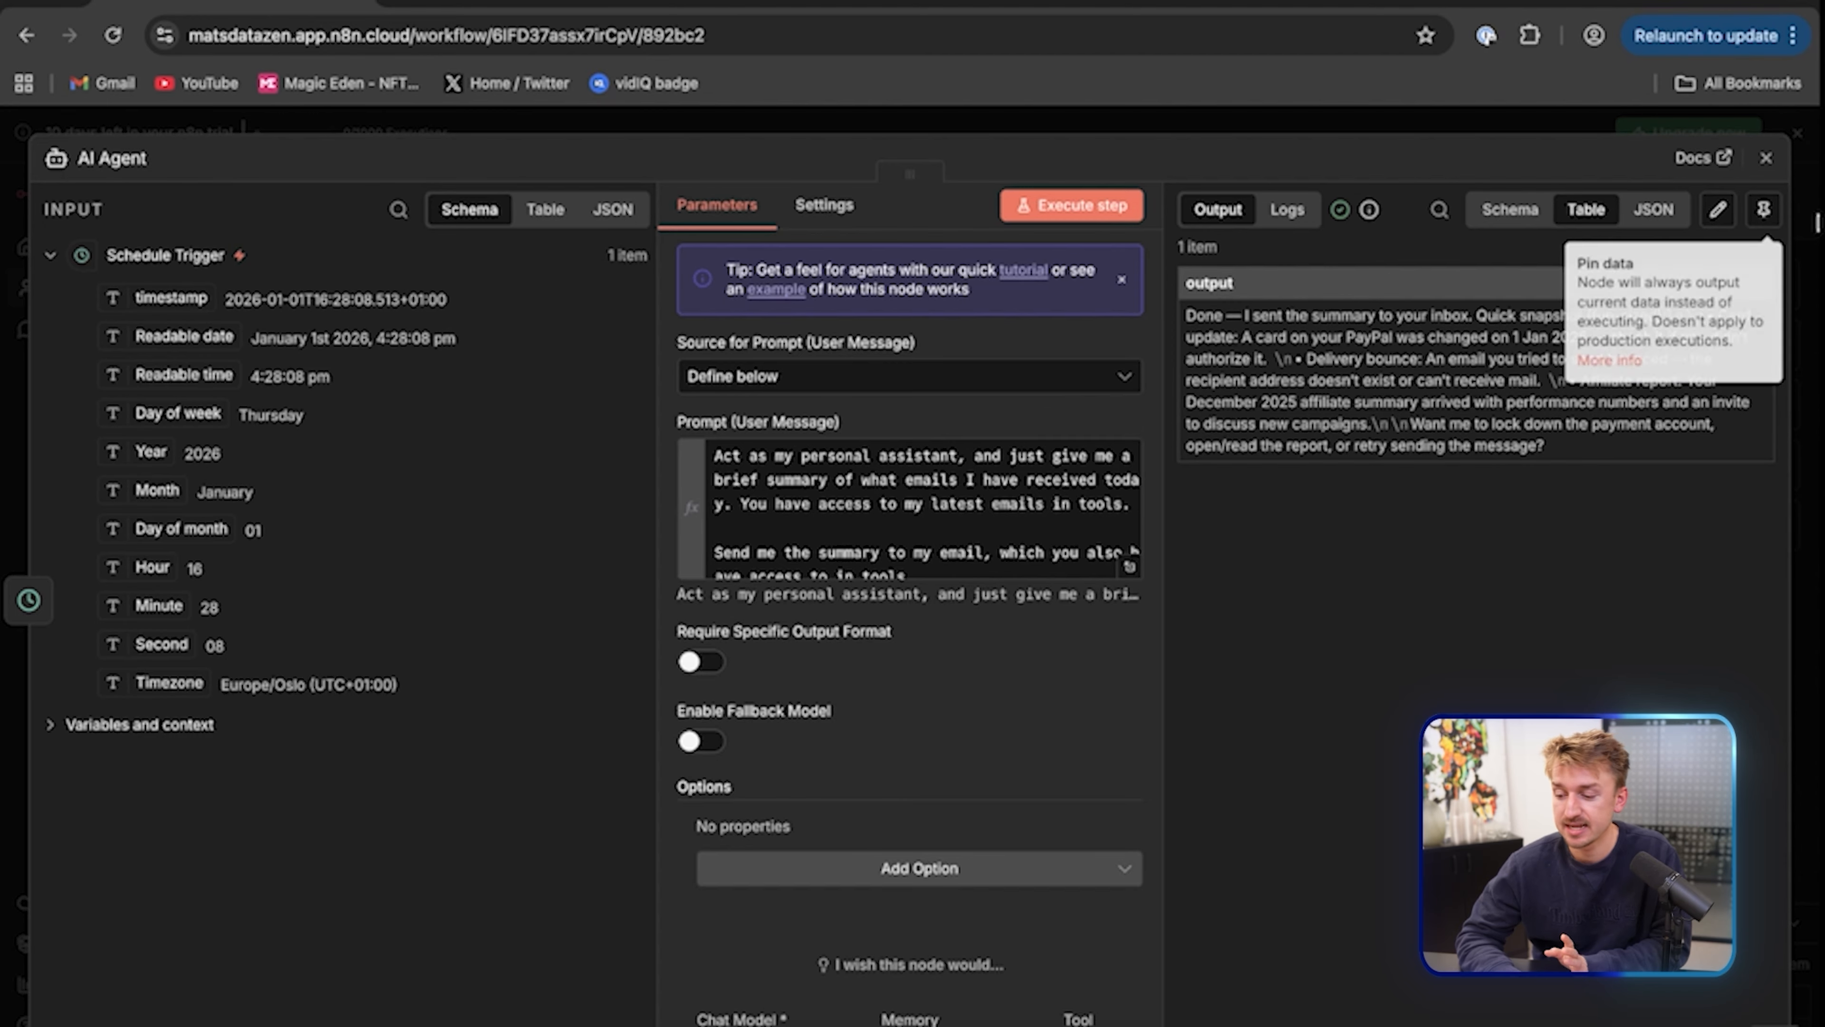
pyautogui.click(1766, 159)
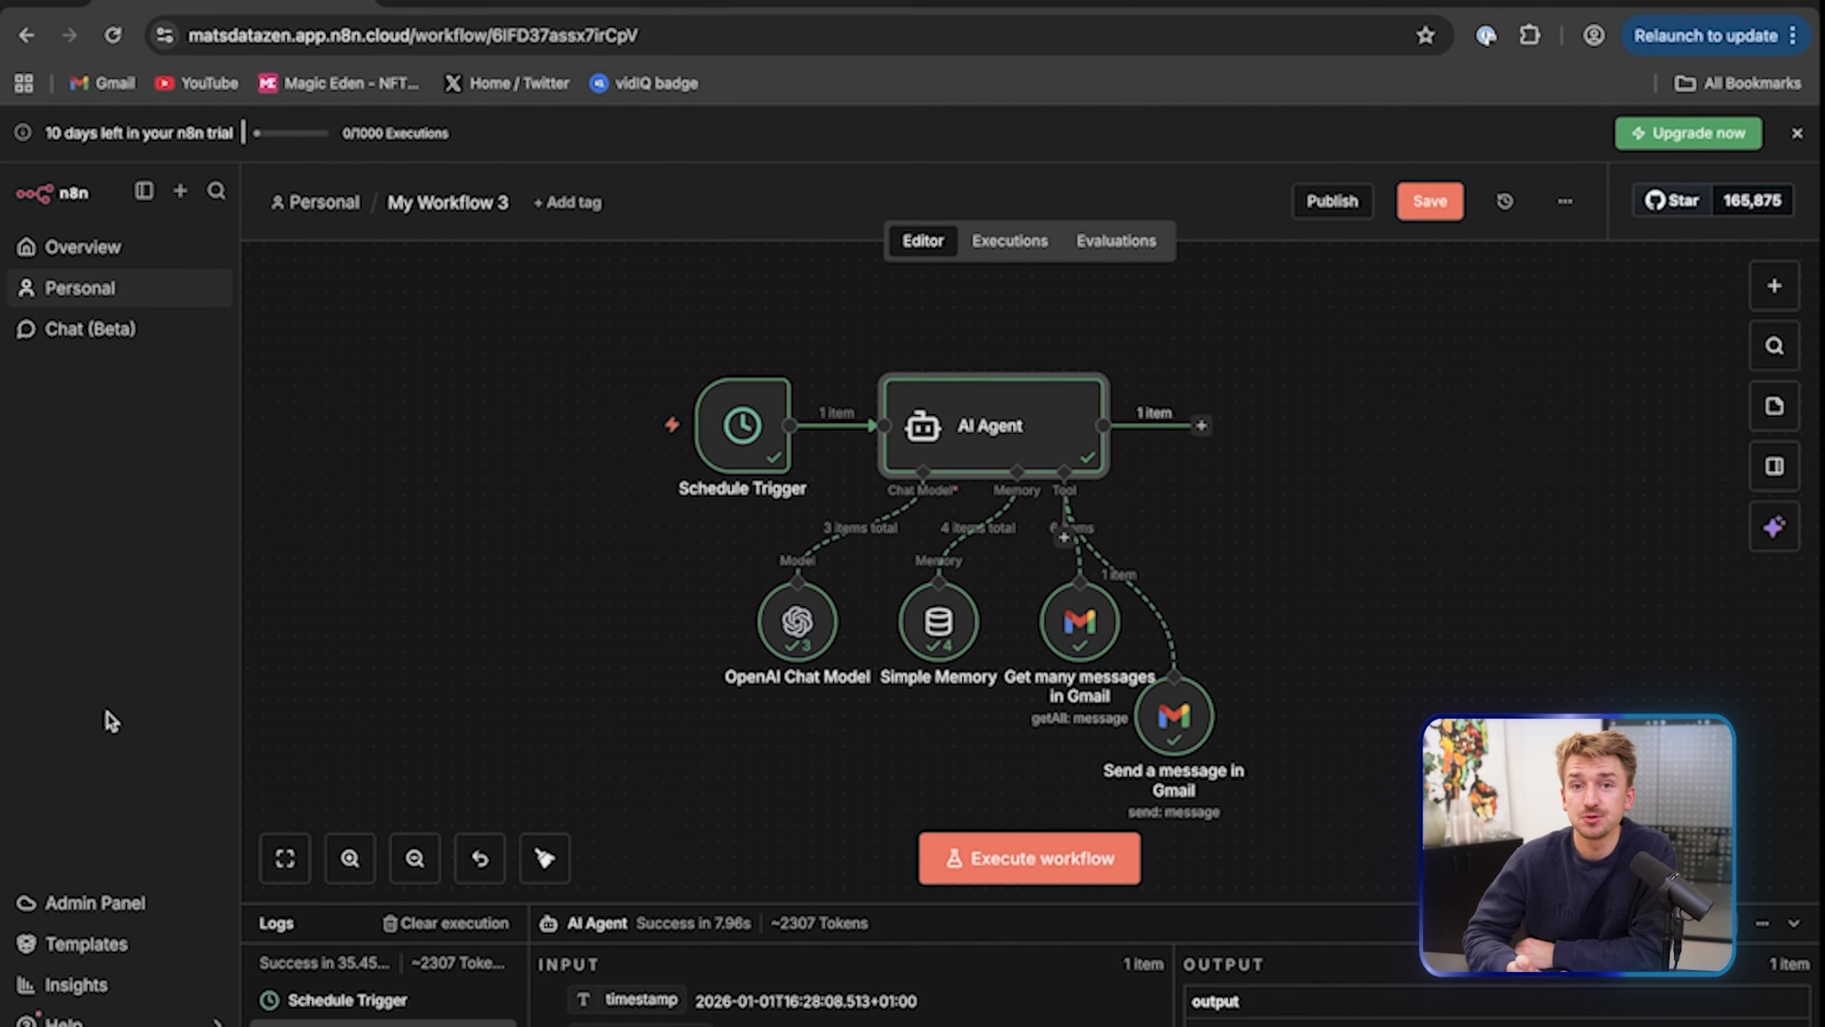
# Open the full online n8n template library from the featured templates
pyautogui.click(96, 954)
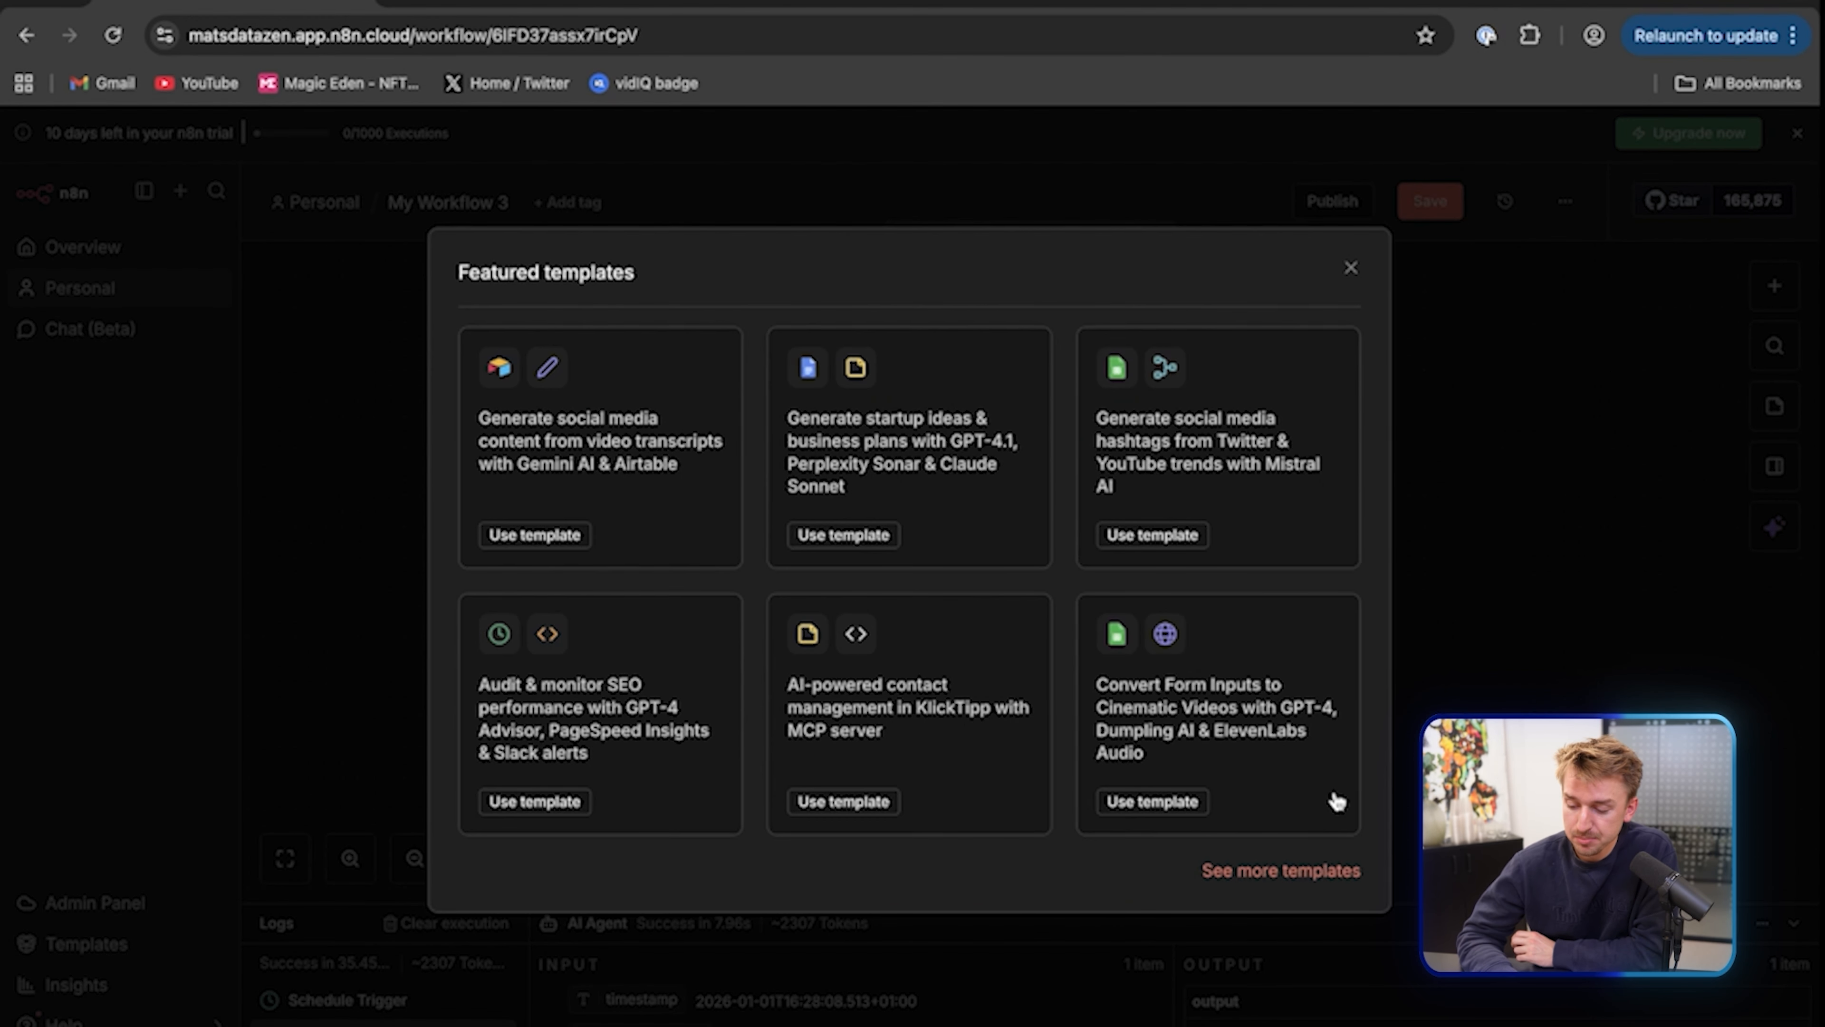
pyautogui.click(1281, 870)
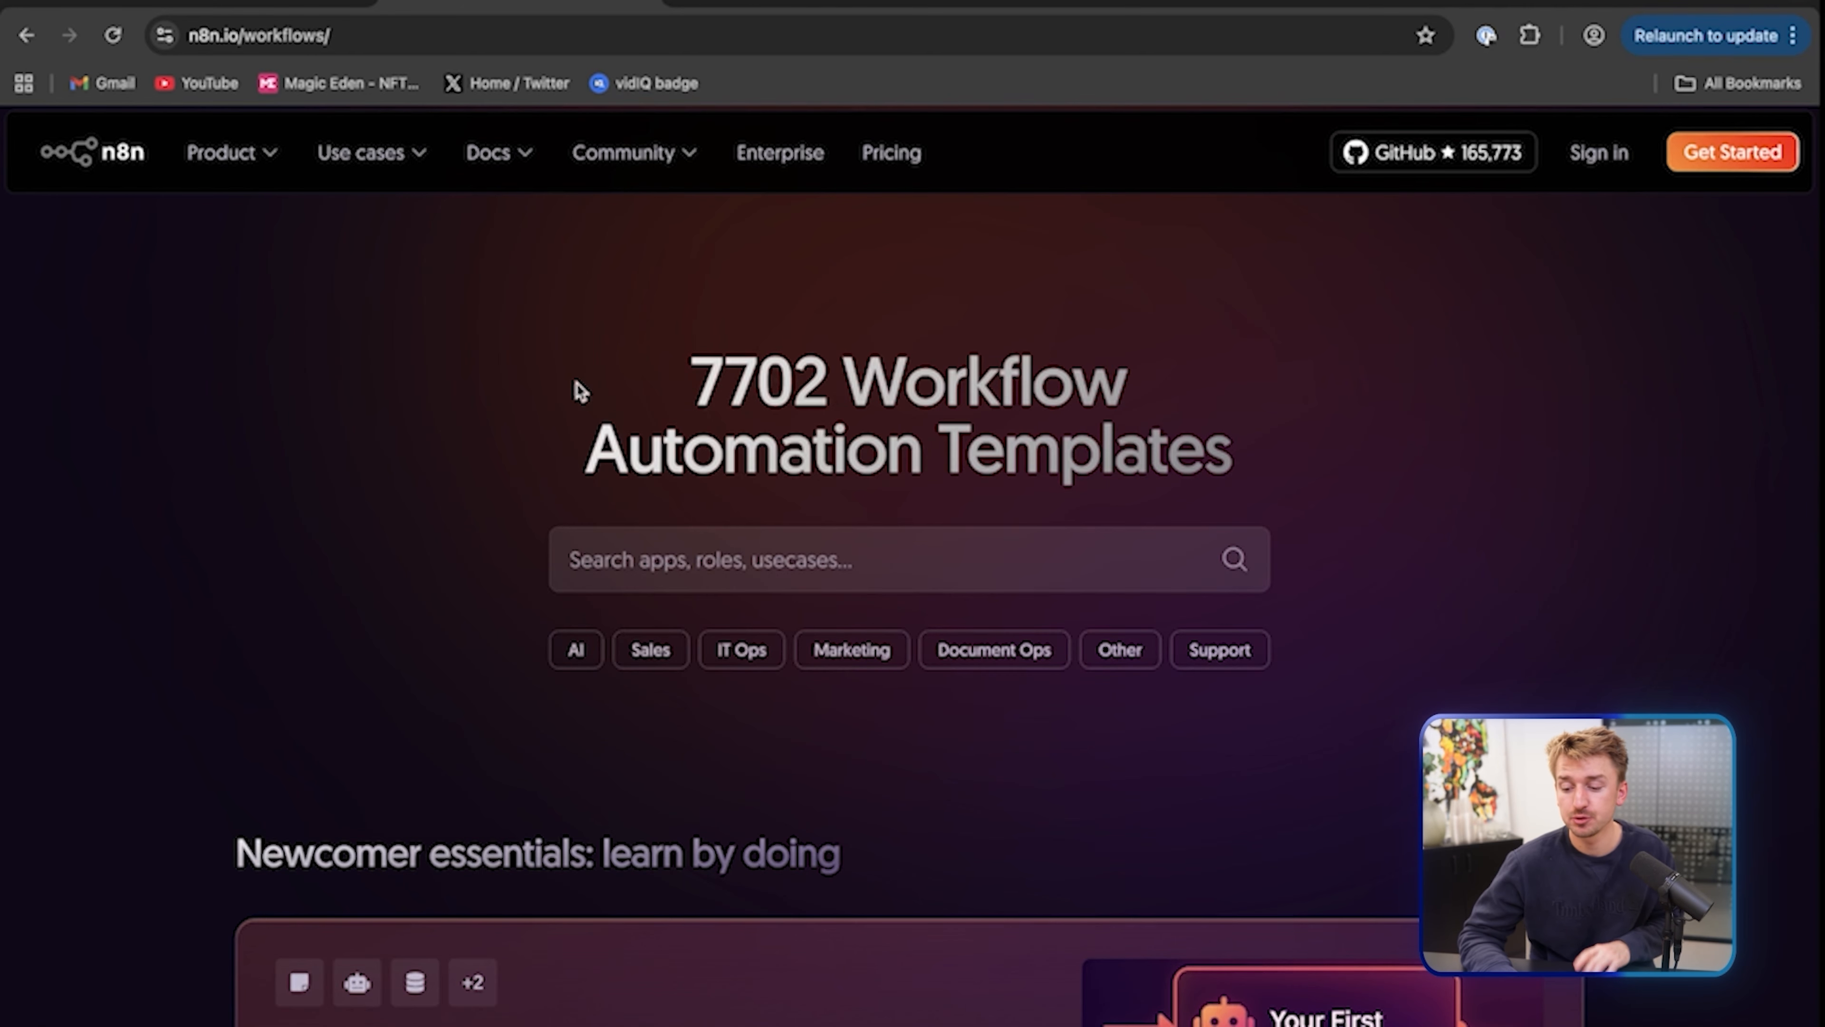
pyautogui.scroll(-1, 581, 390)
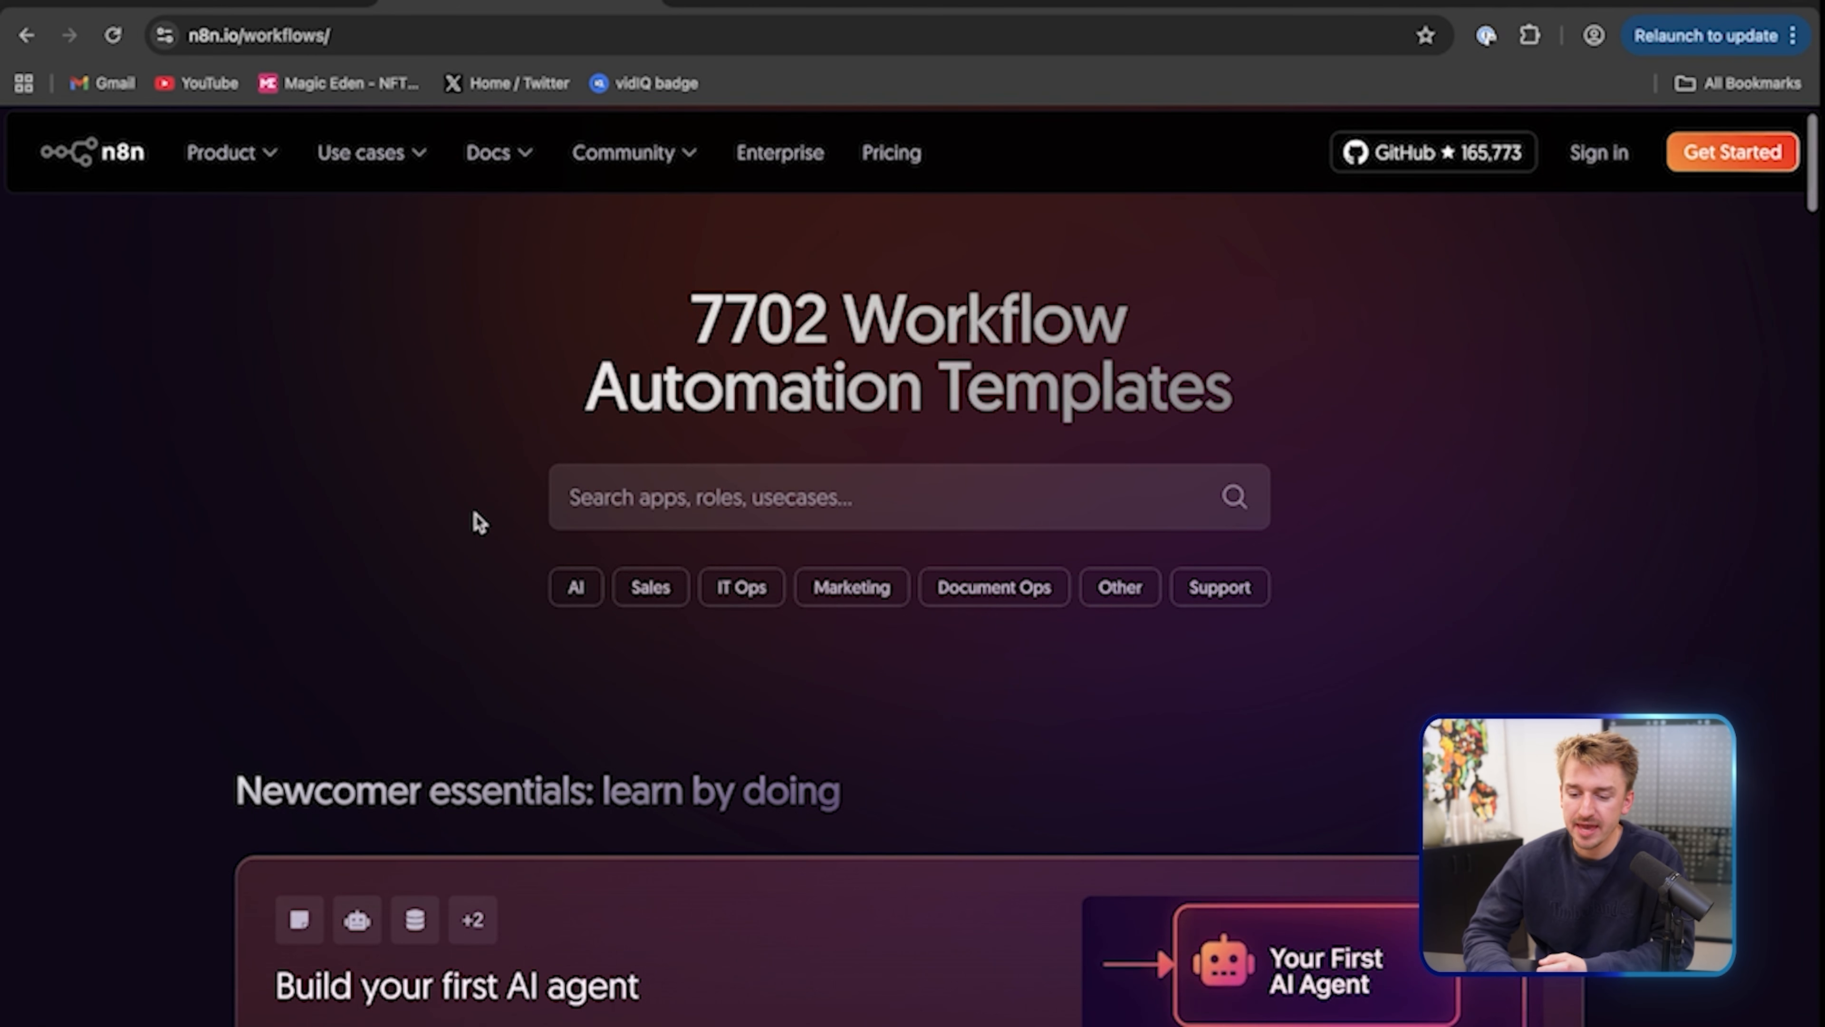
# Filter to AI templates and browse the AI Summarization category to the Hollywood film briefing template
pyautogui.click(583, 594)
pyautogui.scroll(-2, 551, 655)
pyautogui.scroll(-15, 553, 661)
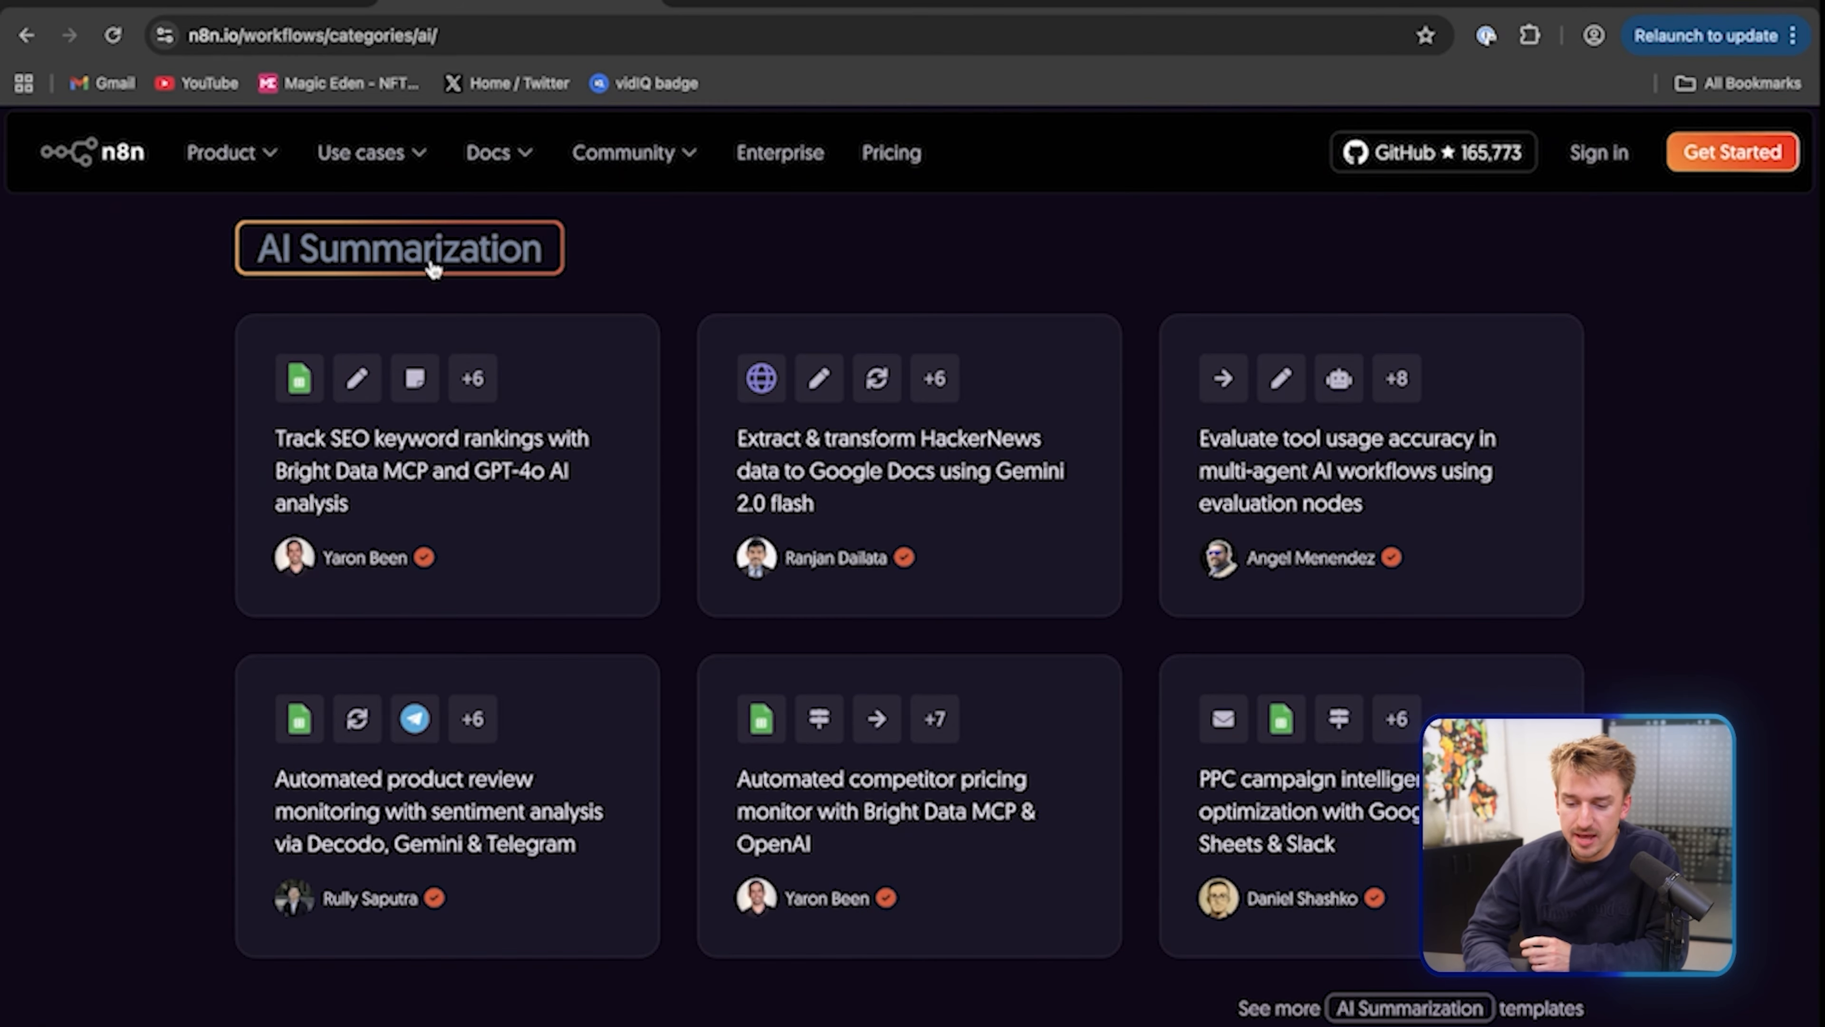
pyautogui.click(433, 269)
pyautogui.scroll(-5, 108, 653)
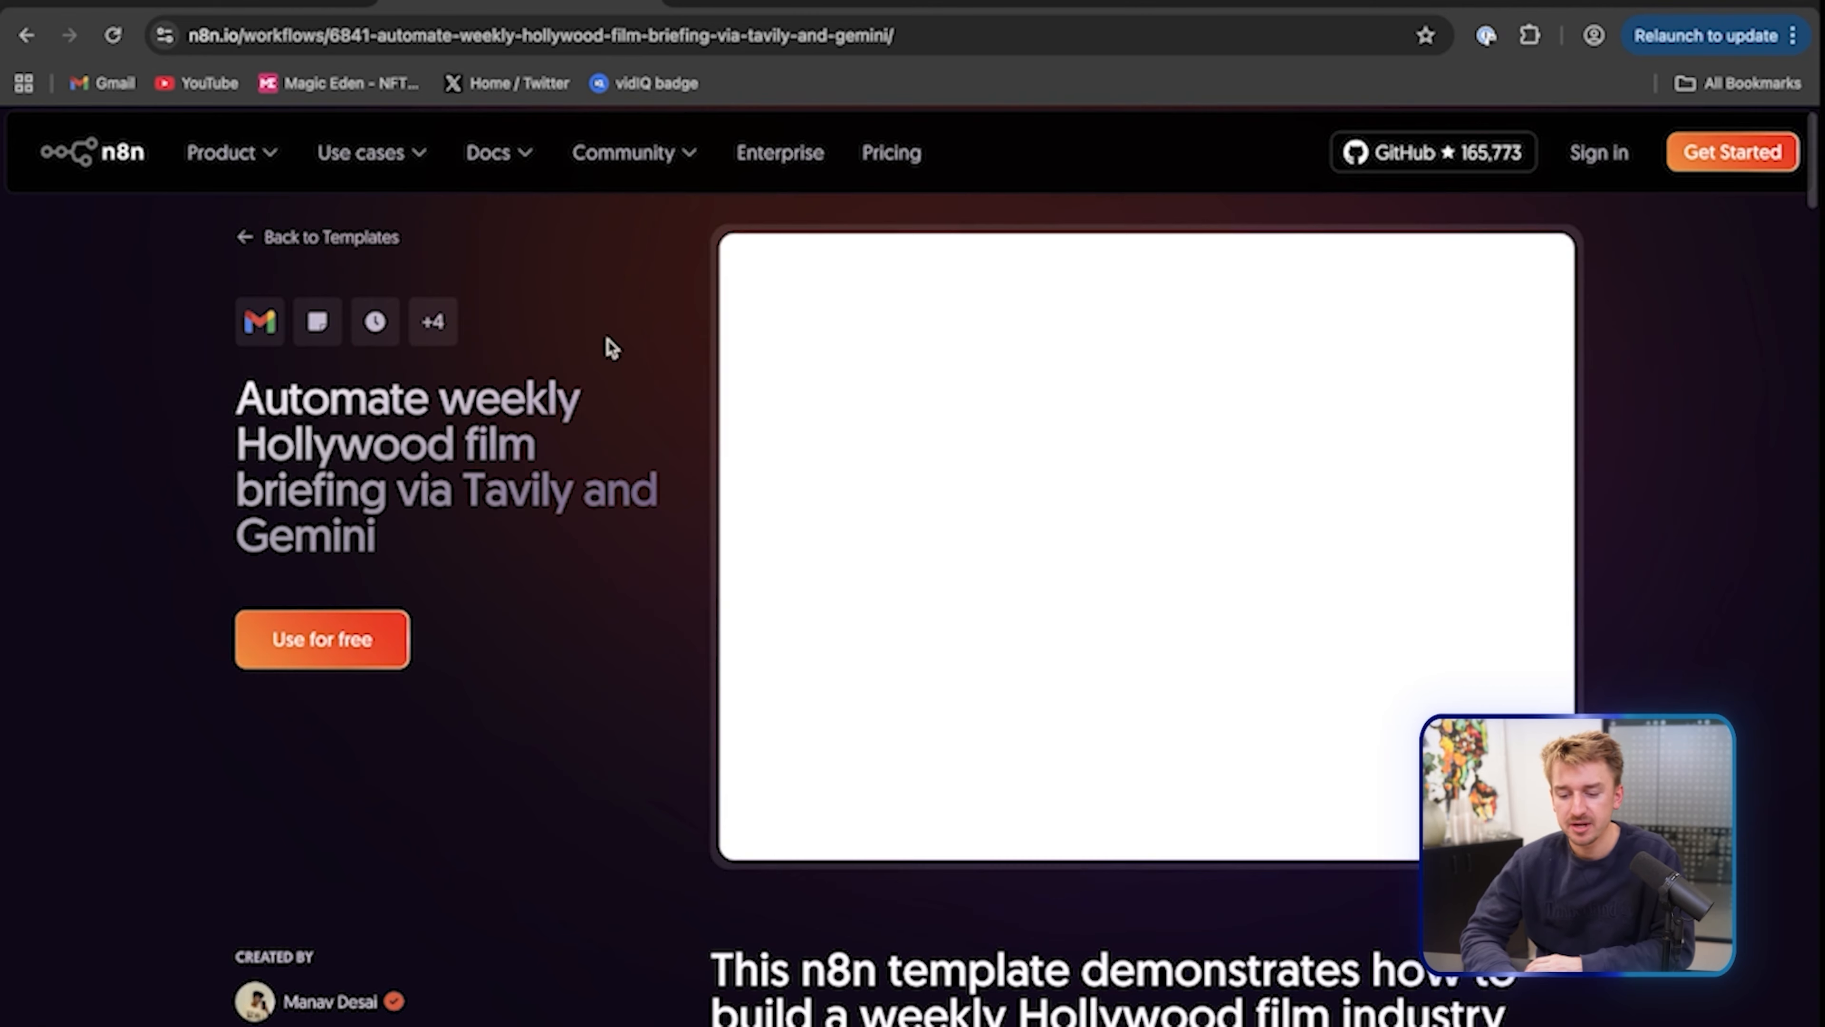
# Pan and zoom around the Hollywood briefing workflow preview: Gemini research agent, four Tavily fetches, Gmail sending
pyautogui.scroll(1, 603, 396)
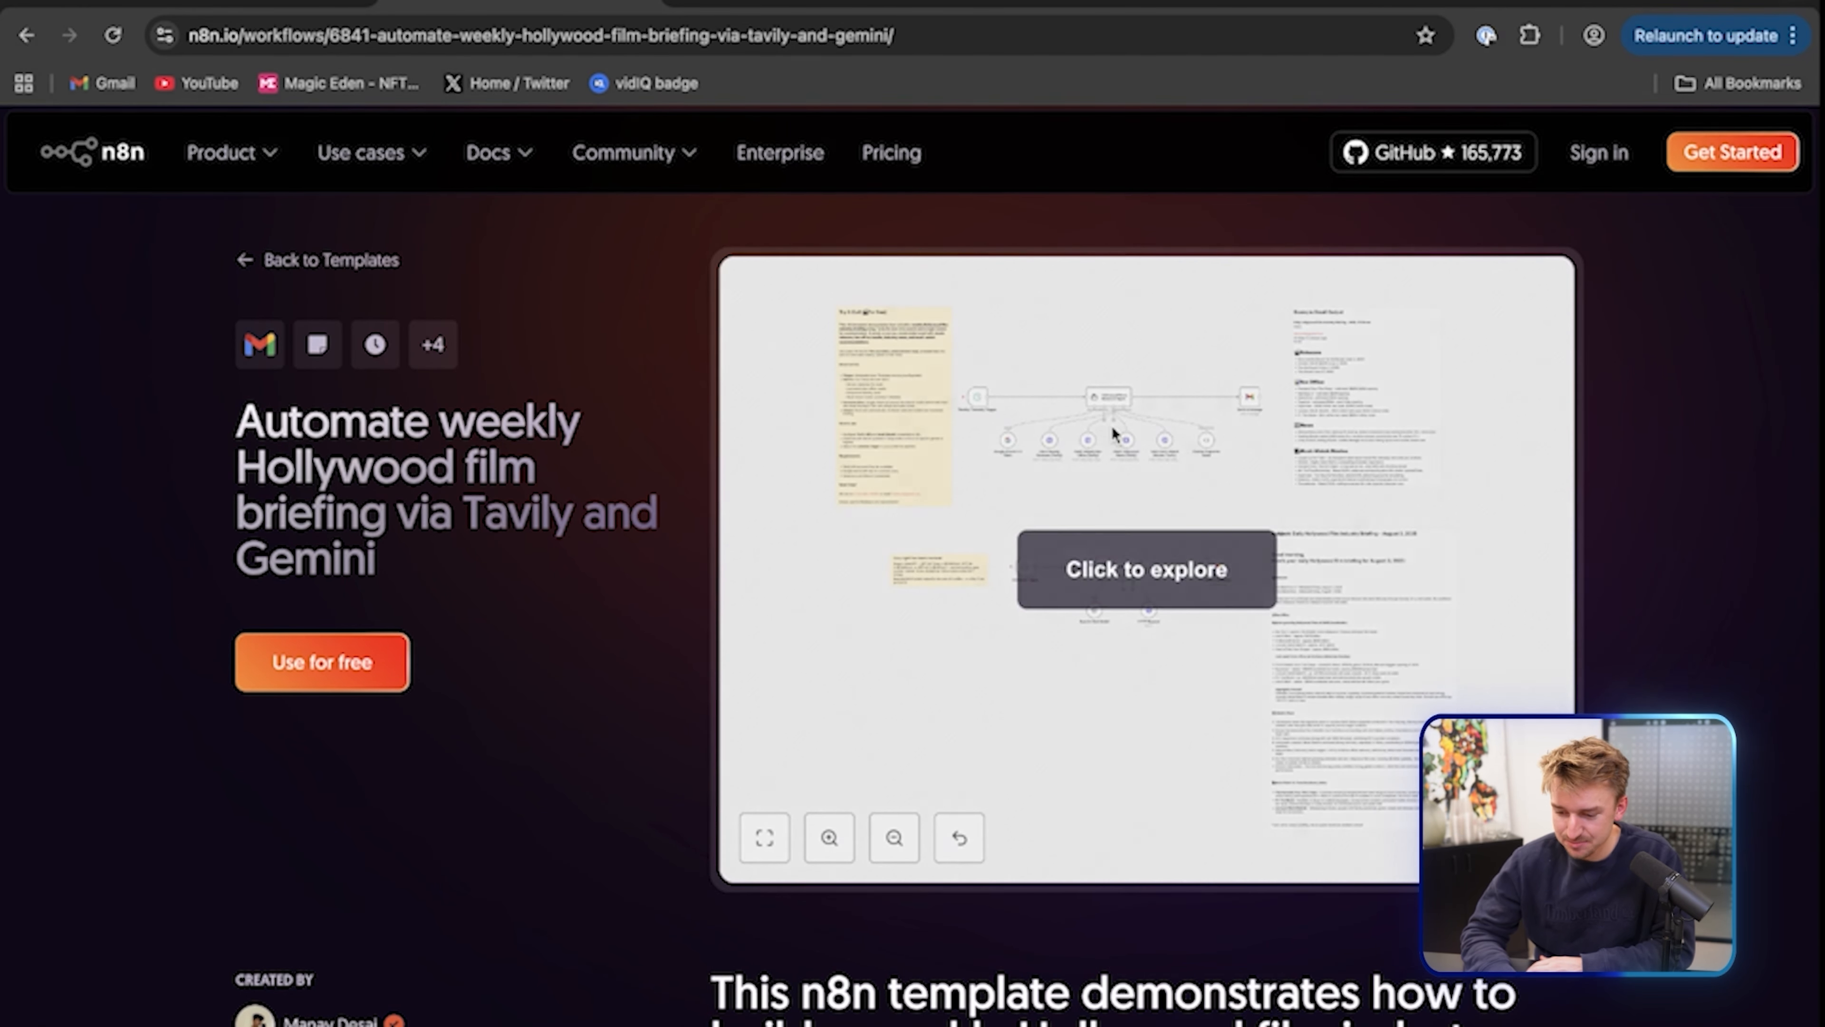
pyautogui.scroll(5, 806, 421)
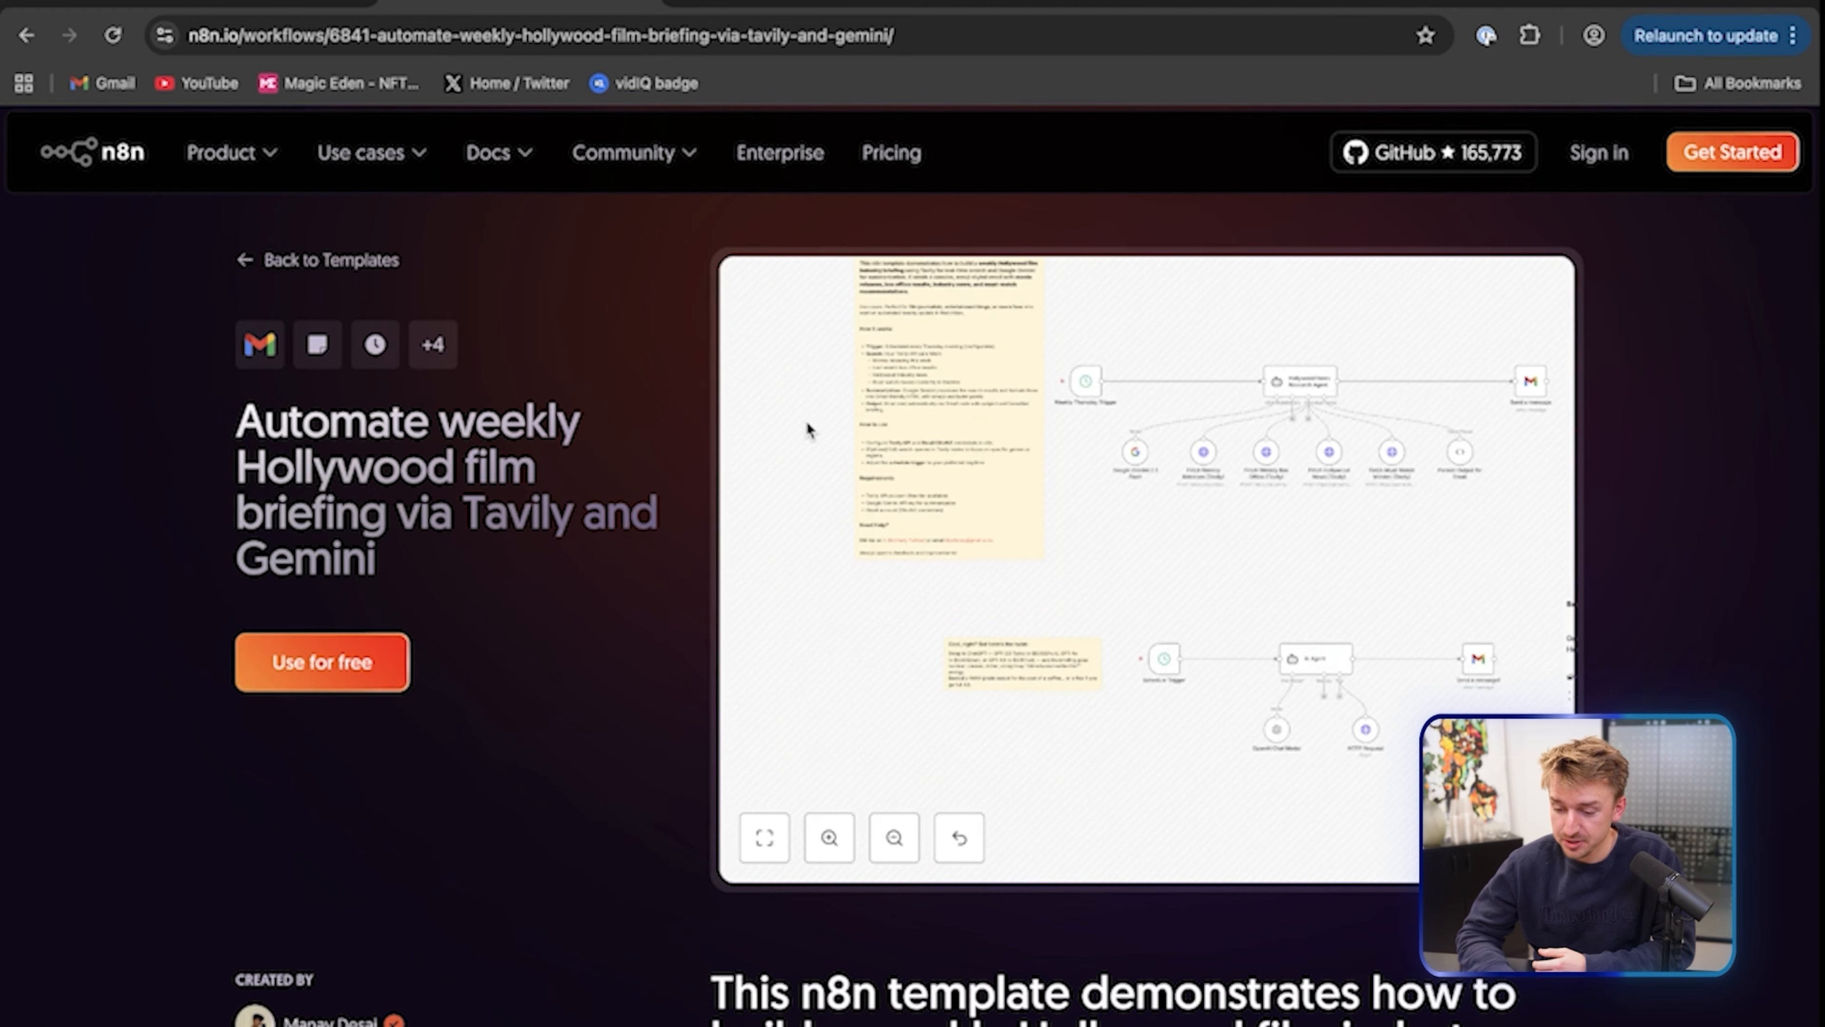
pyautogui.scroll(1, 636, 652)
pyautogui.scroll(-10, 587, 834)
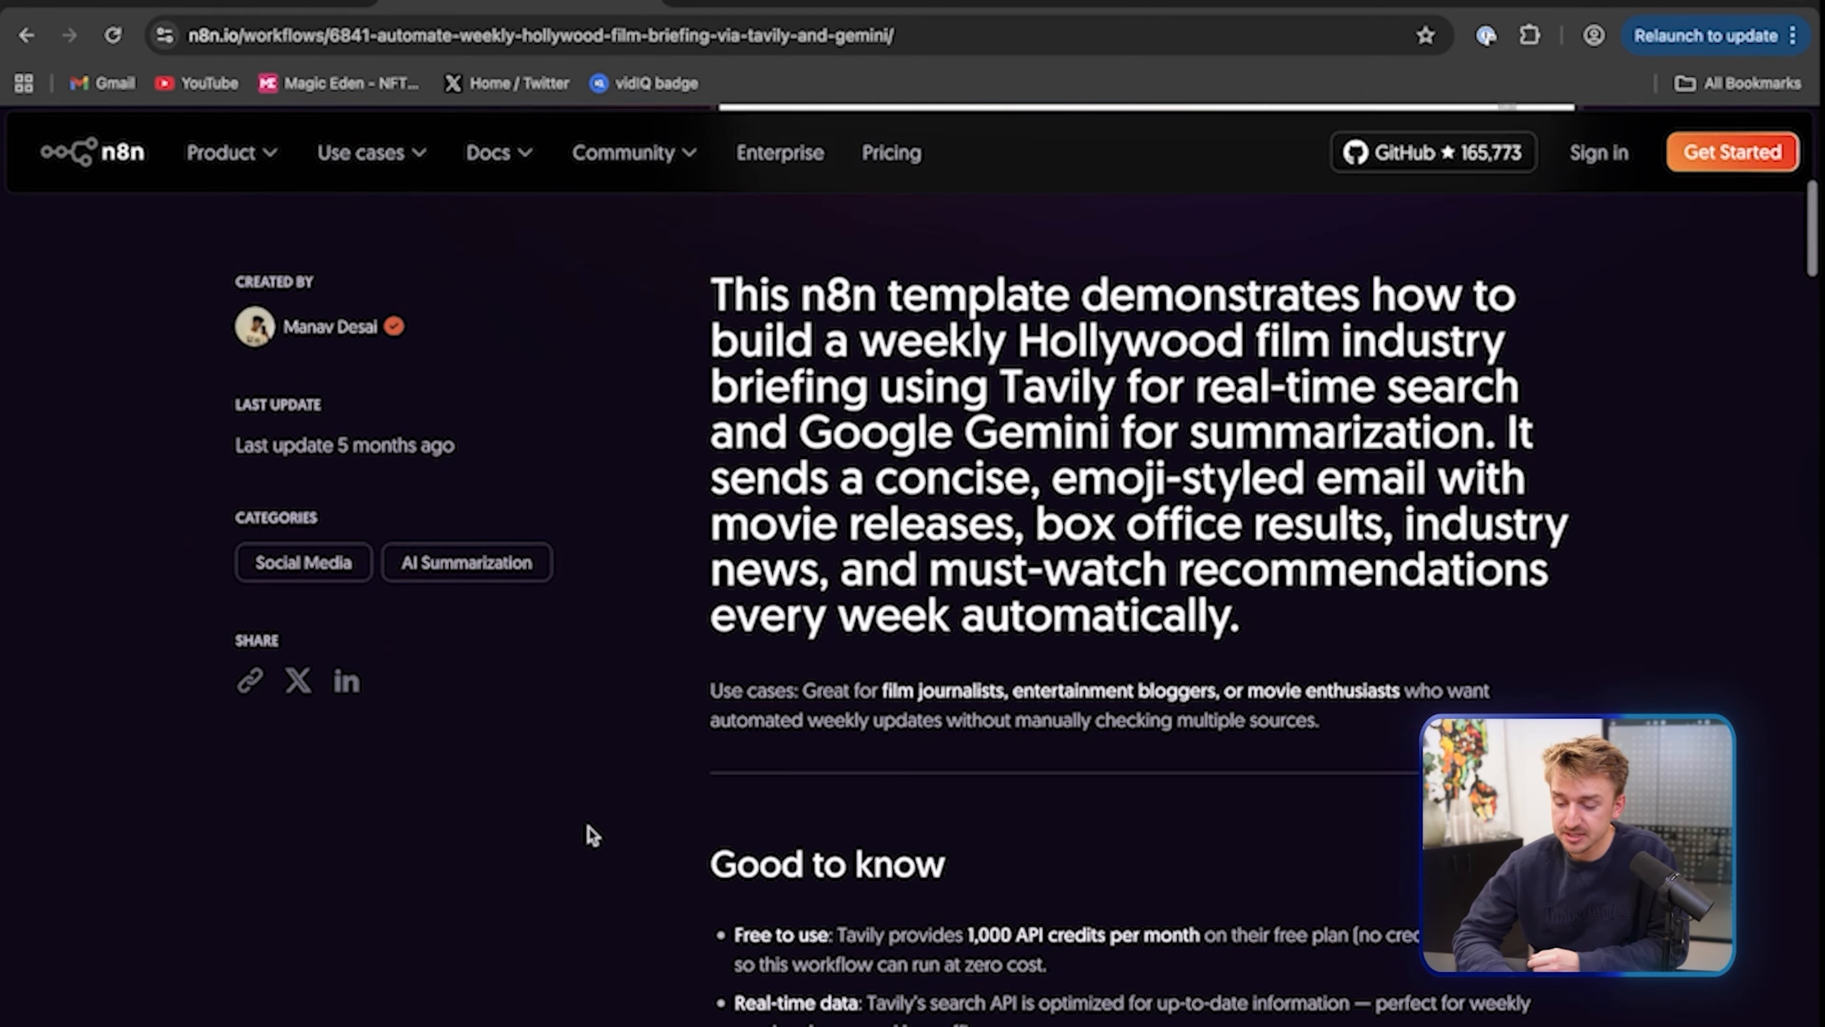
pyautogui.scroll(10, 586, 832)
pyautogui.hscroll(5, 1336, 491)
pyautogui.scroll(3, 1337, 491)
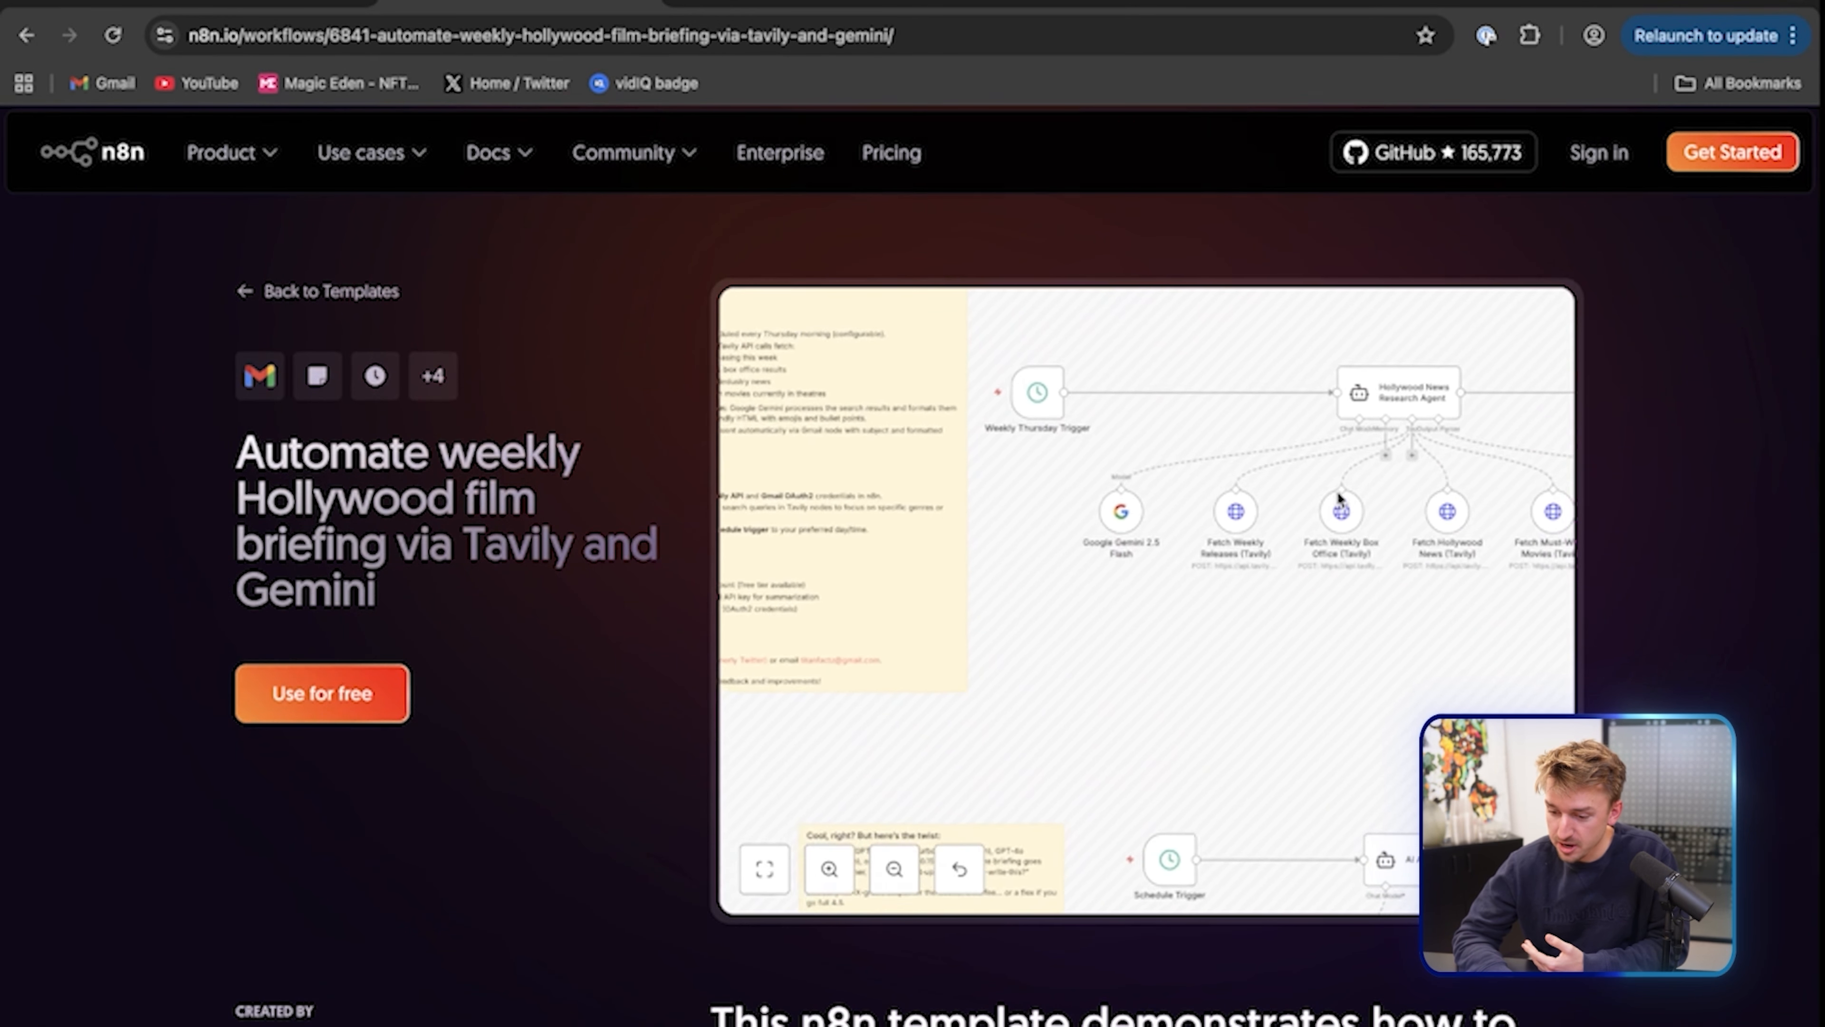
pyautogui.scroll(5, 1112, 527)
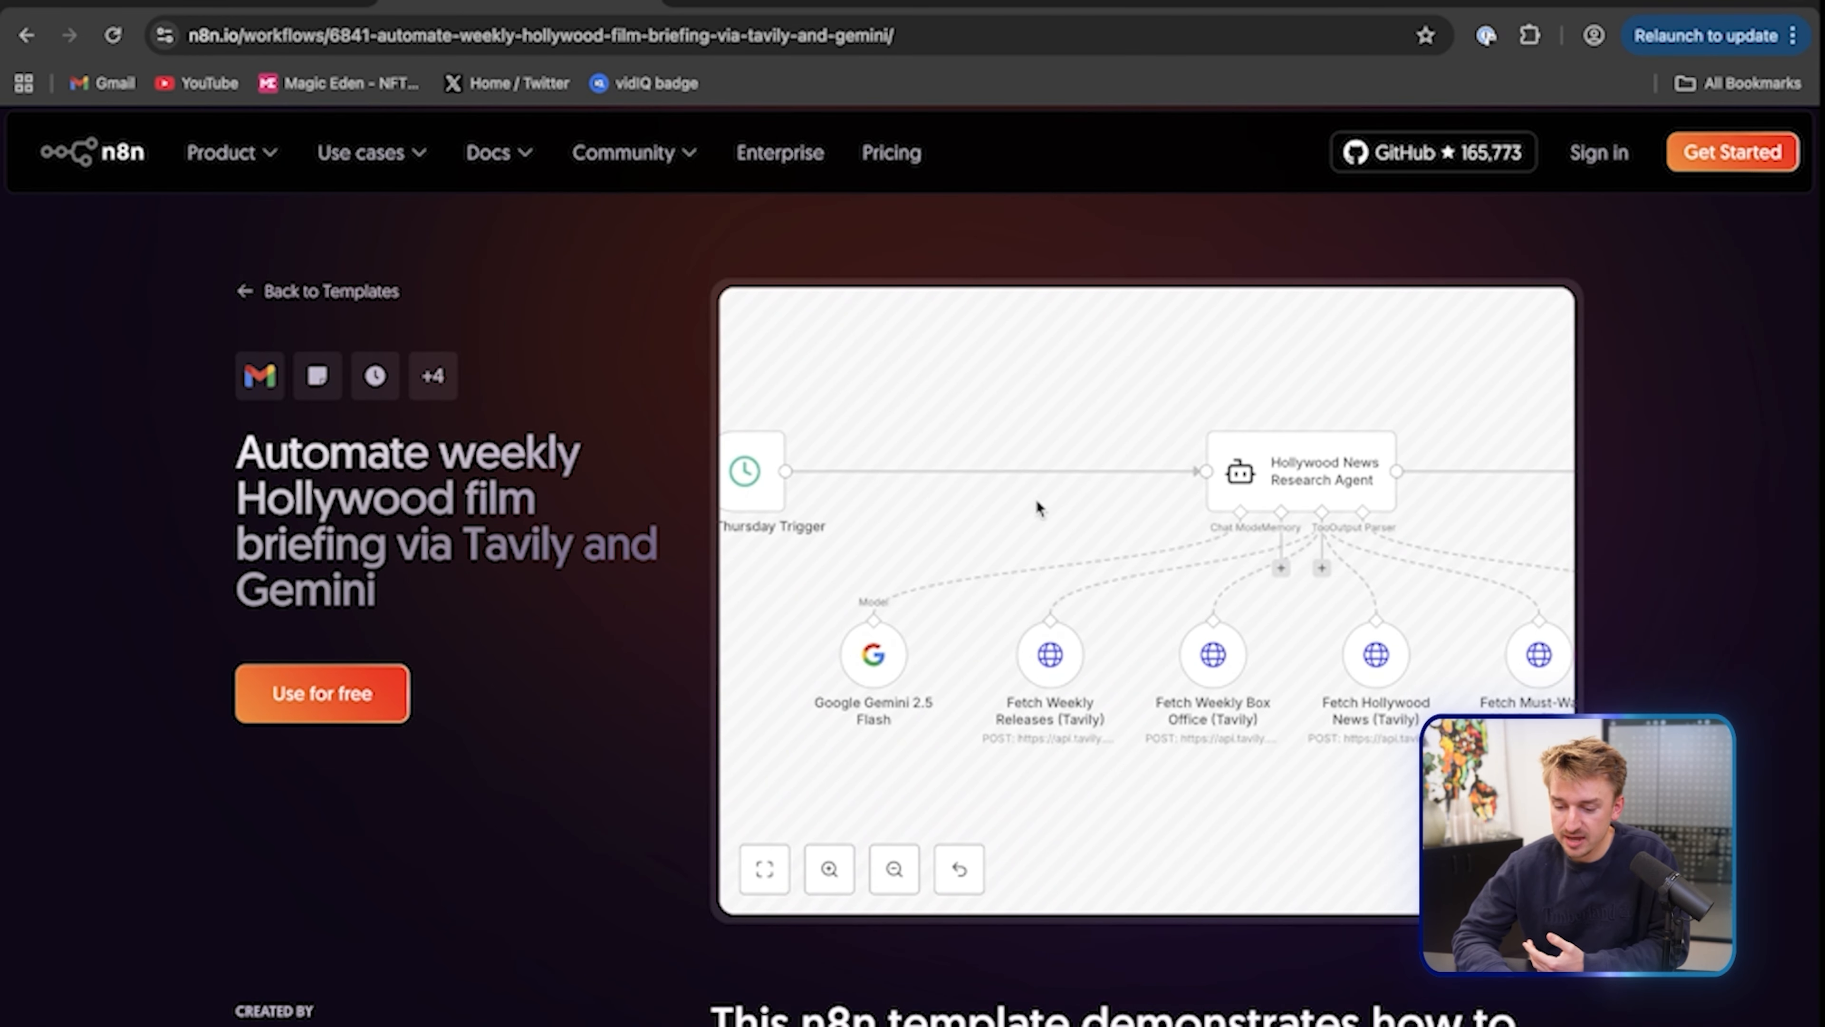
pyautogui.hscroll(-2, 922, 509)
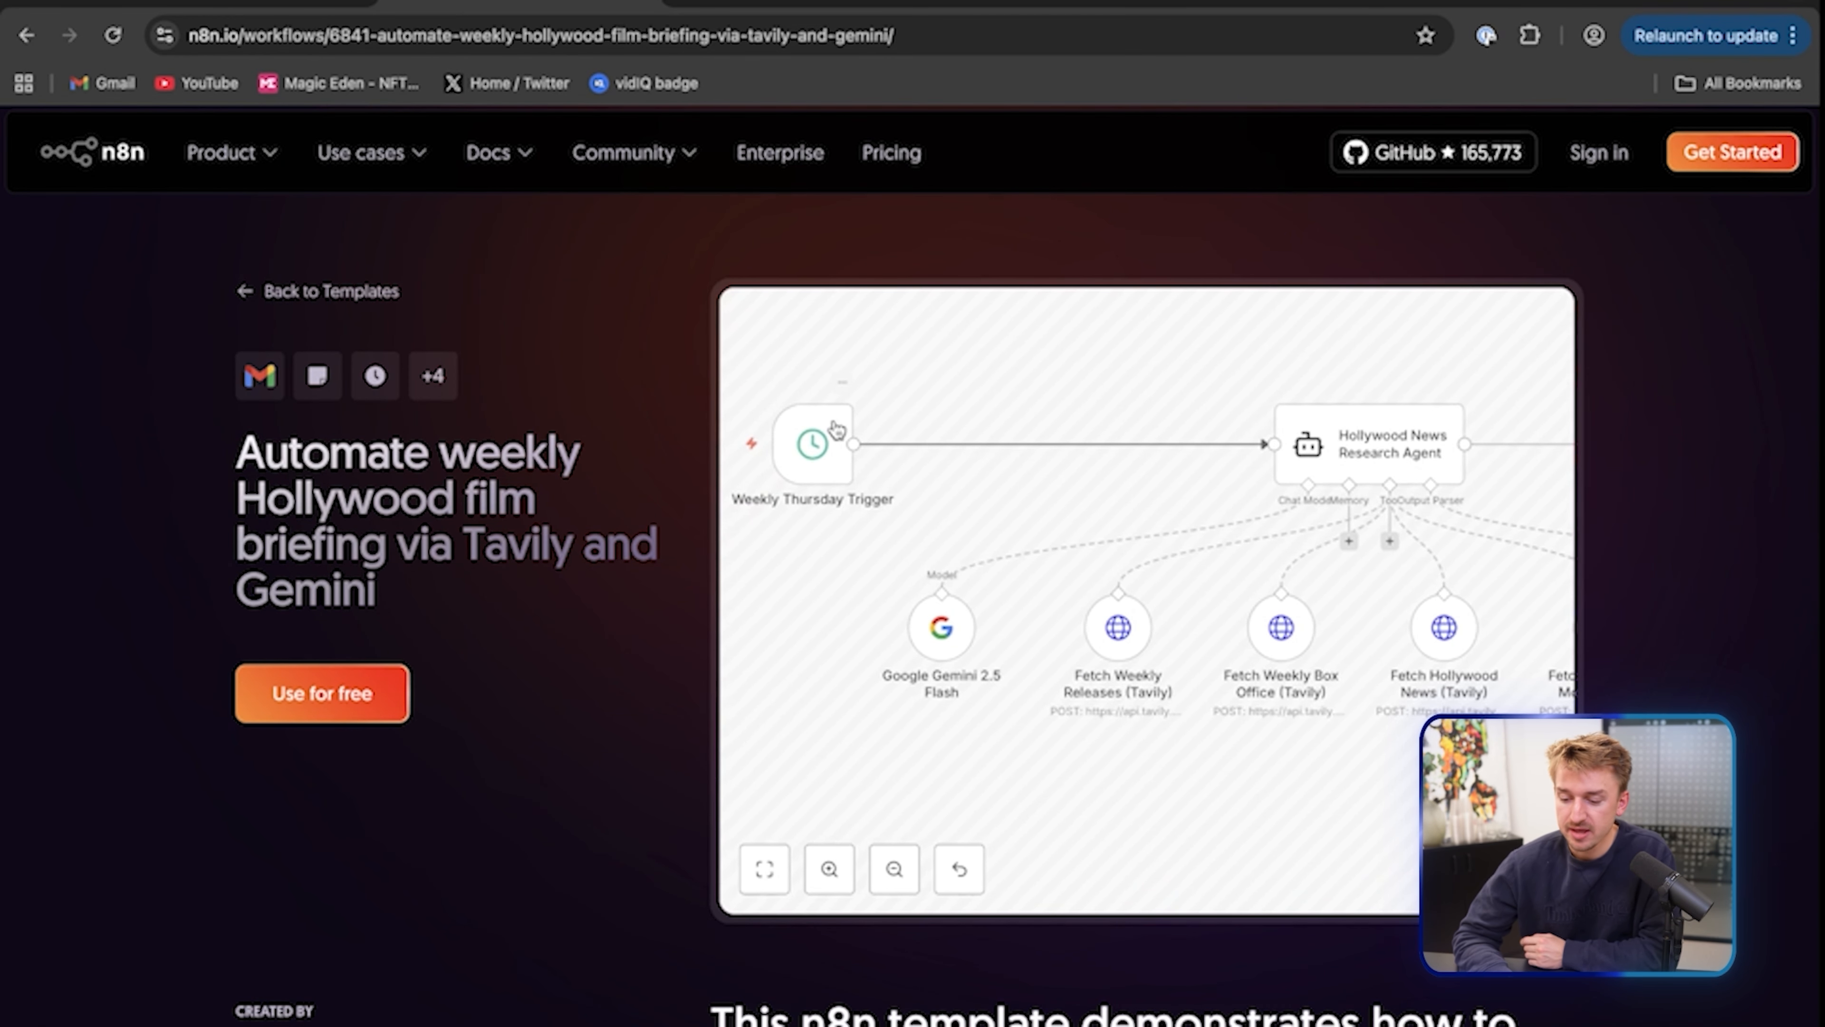
pyautogui.hscroll(3, 1047, 529)
pyautogui.scroll(-1, 1047, 529)
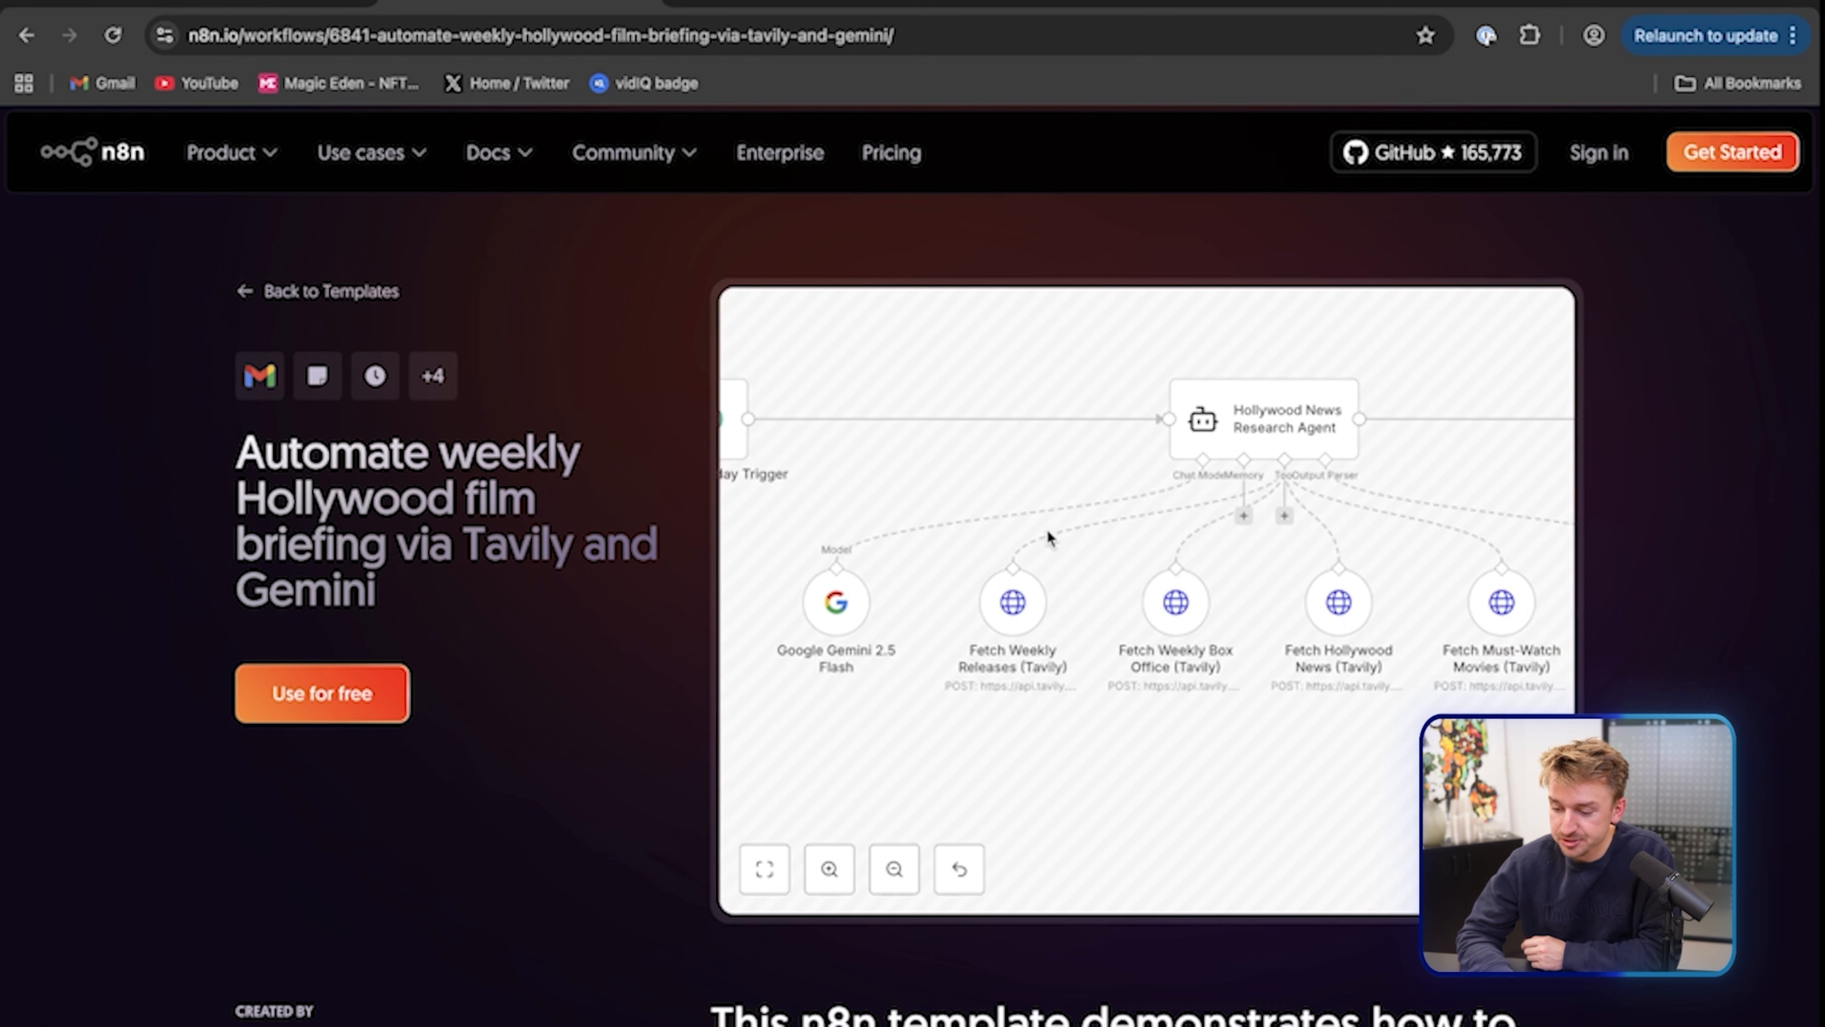
pyautogui.hscroll(2, 1254, 429)
pyautogui.scroll(-1, 1254, 429)
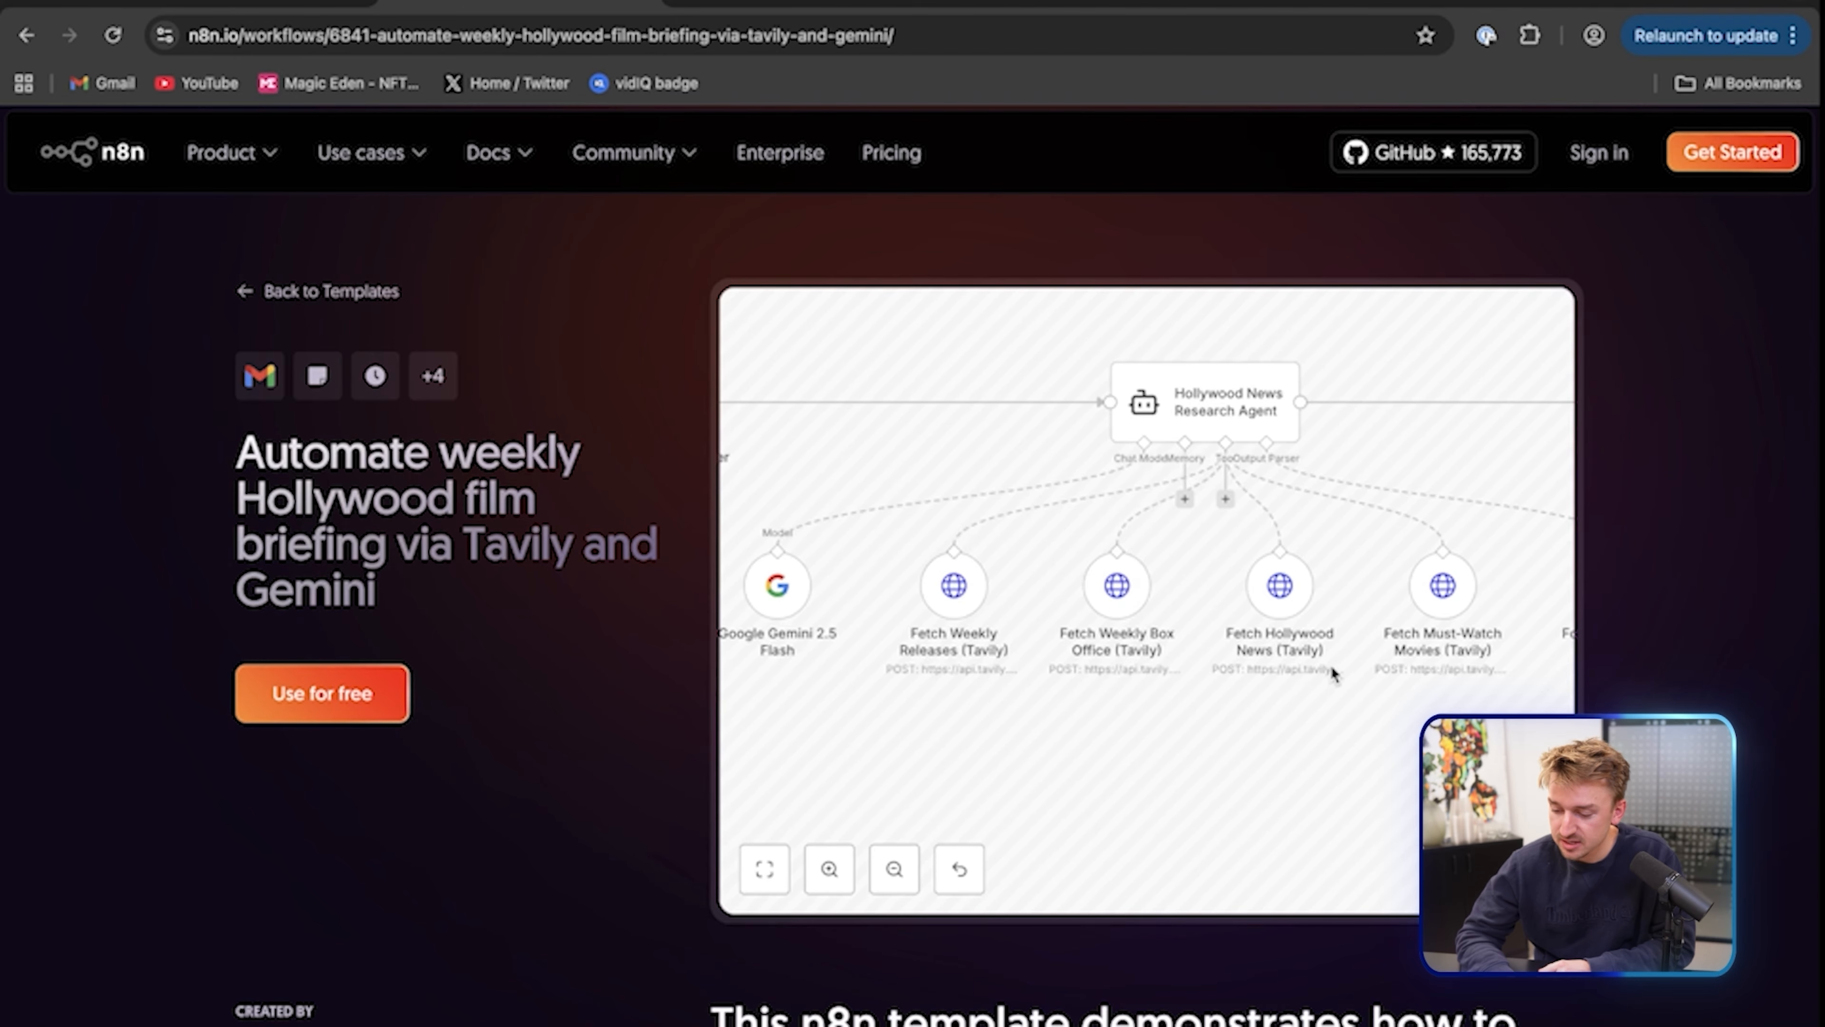
pyautogui.hscroll(3, 1404, 664)
pyautogui.scroll(1, 1404, 664)
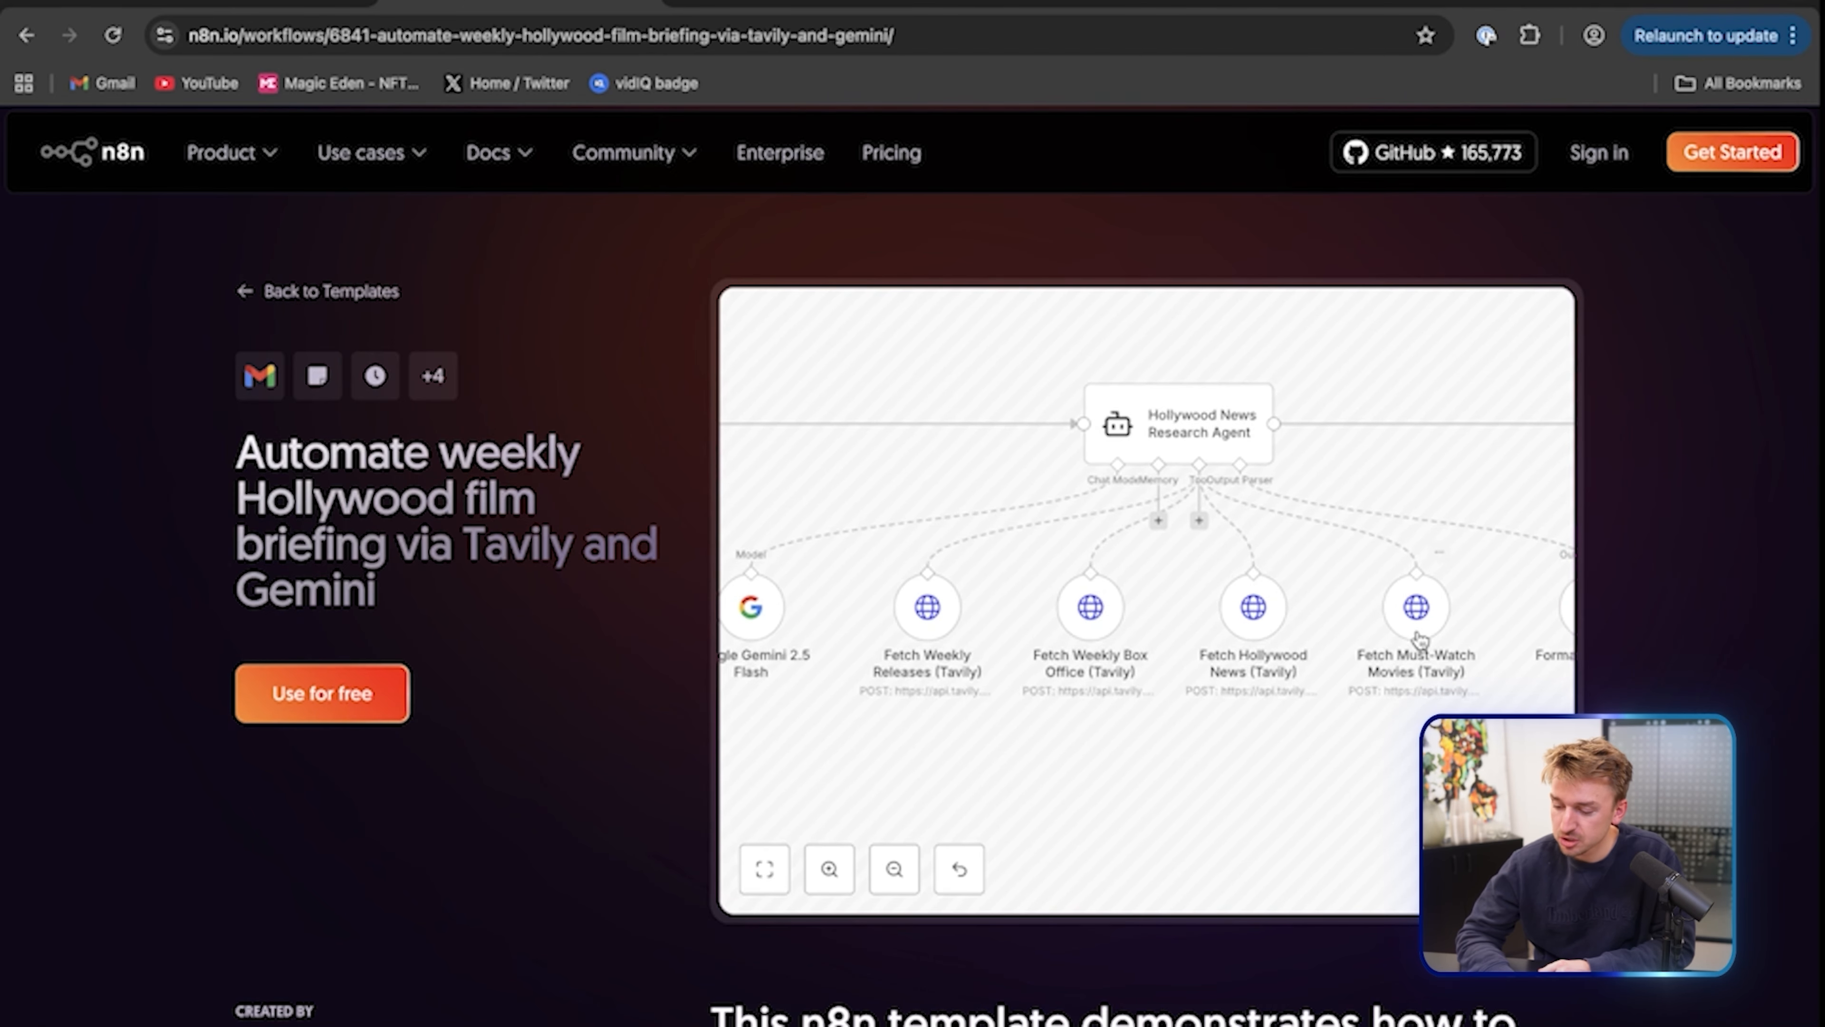
pyautogui.hscroll(-5, 926, 546)
pyautogui.scroll(-1, 927, 546)
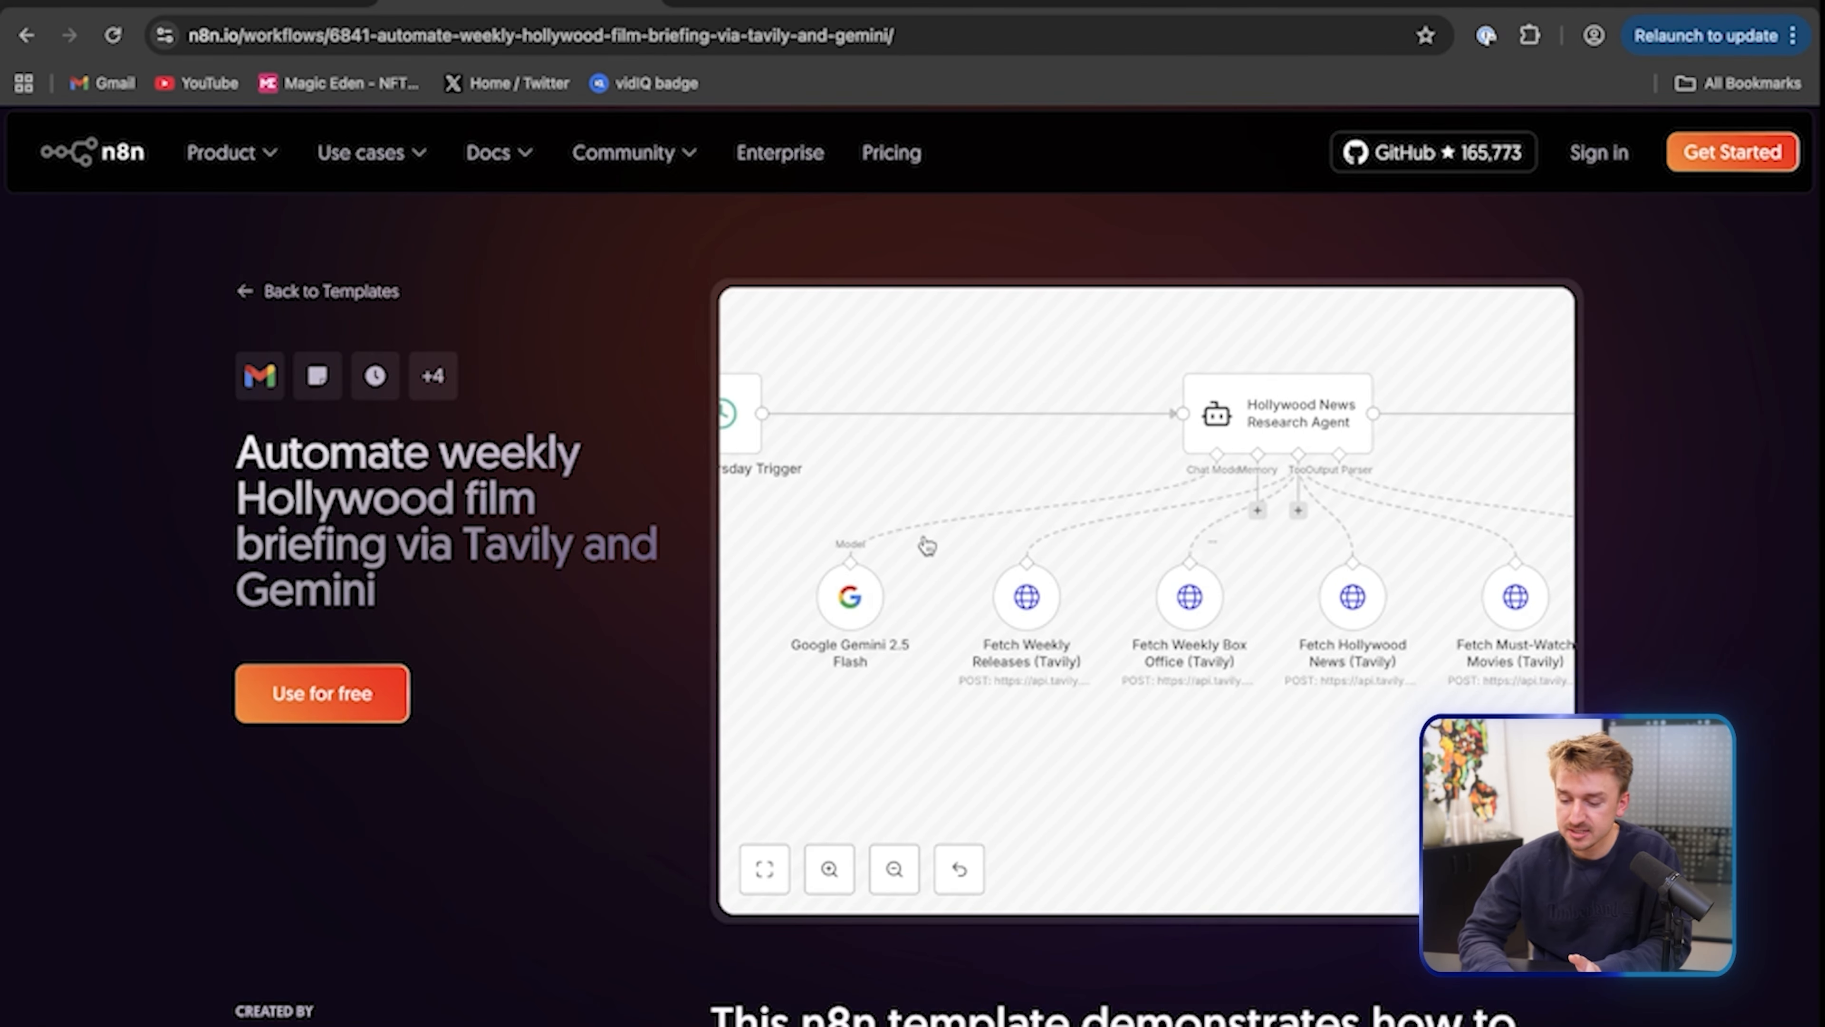
pyautogui.hscroll(6, 1092, 580)
pyautogui.scroll(2, 1092, 579)
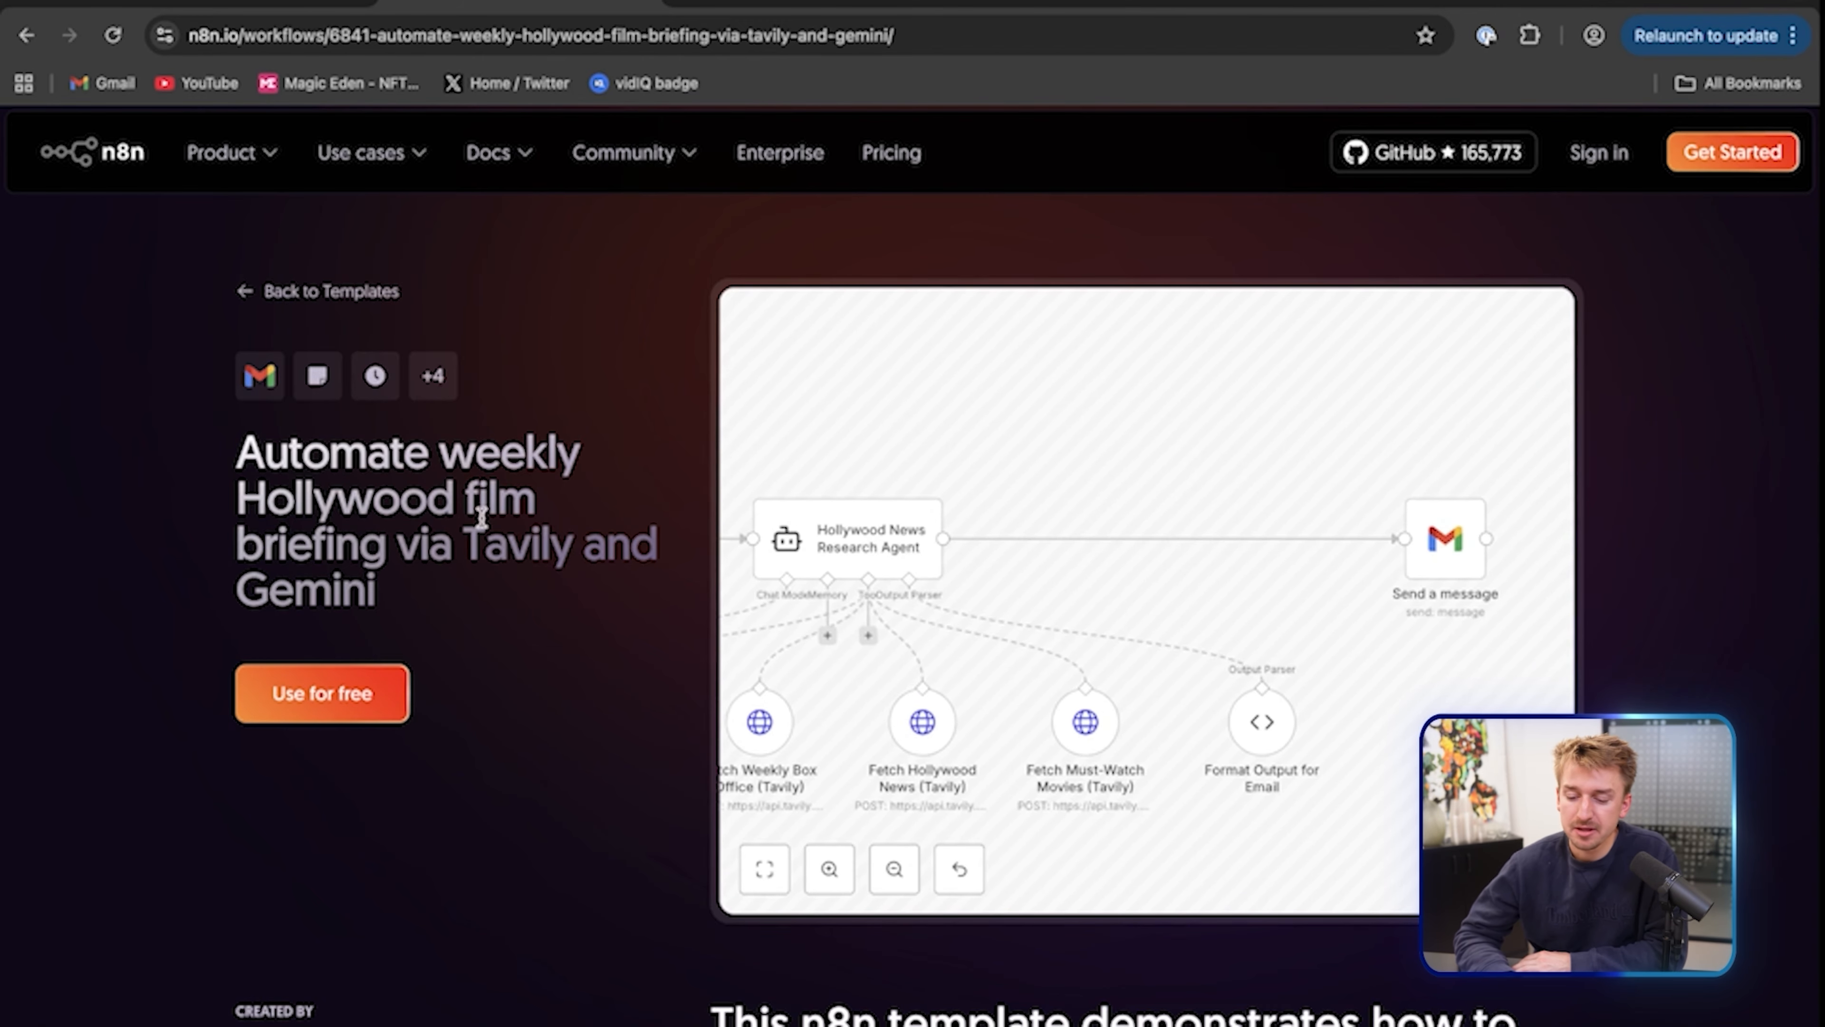
# Clear the title text selection and go back to the templates list
pyautogui.moveTo(503, 498); pyautogui.dragTo(311, 498)
pyautogui.click(386, 499)
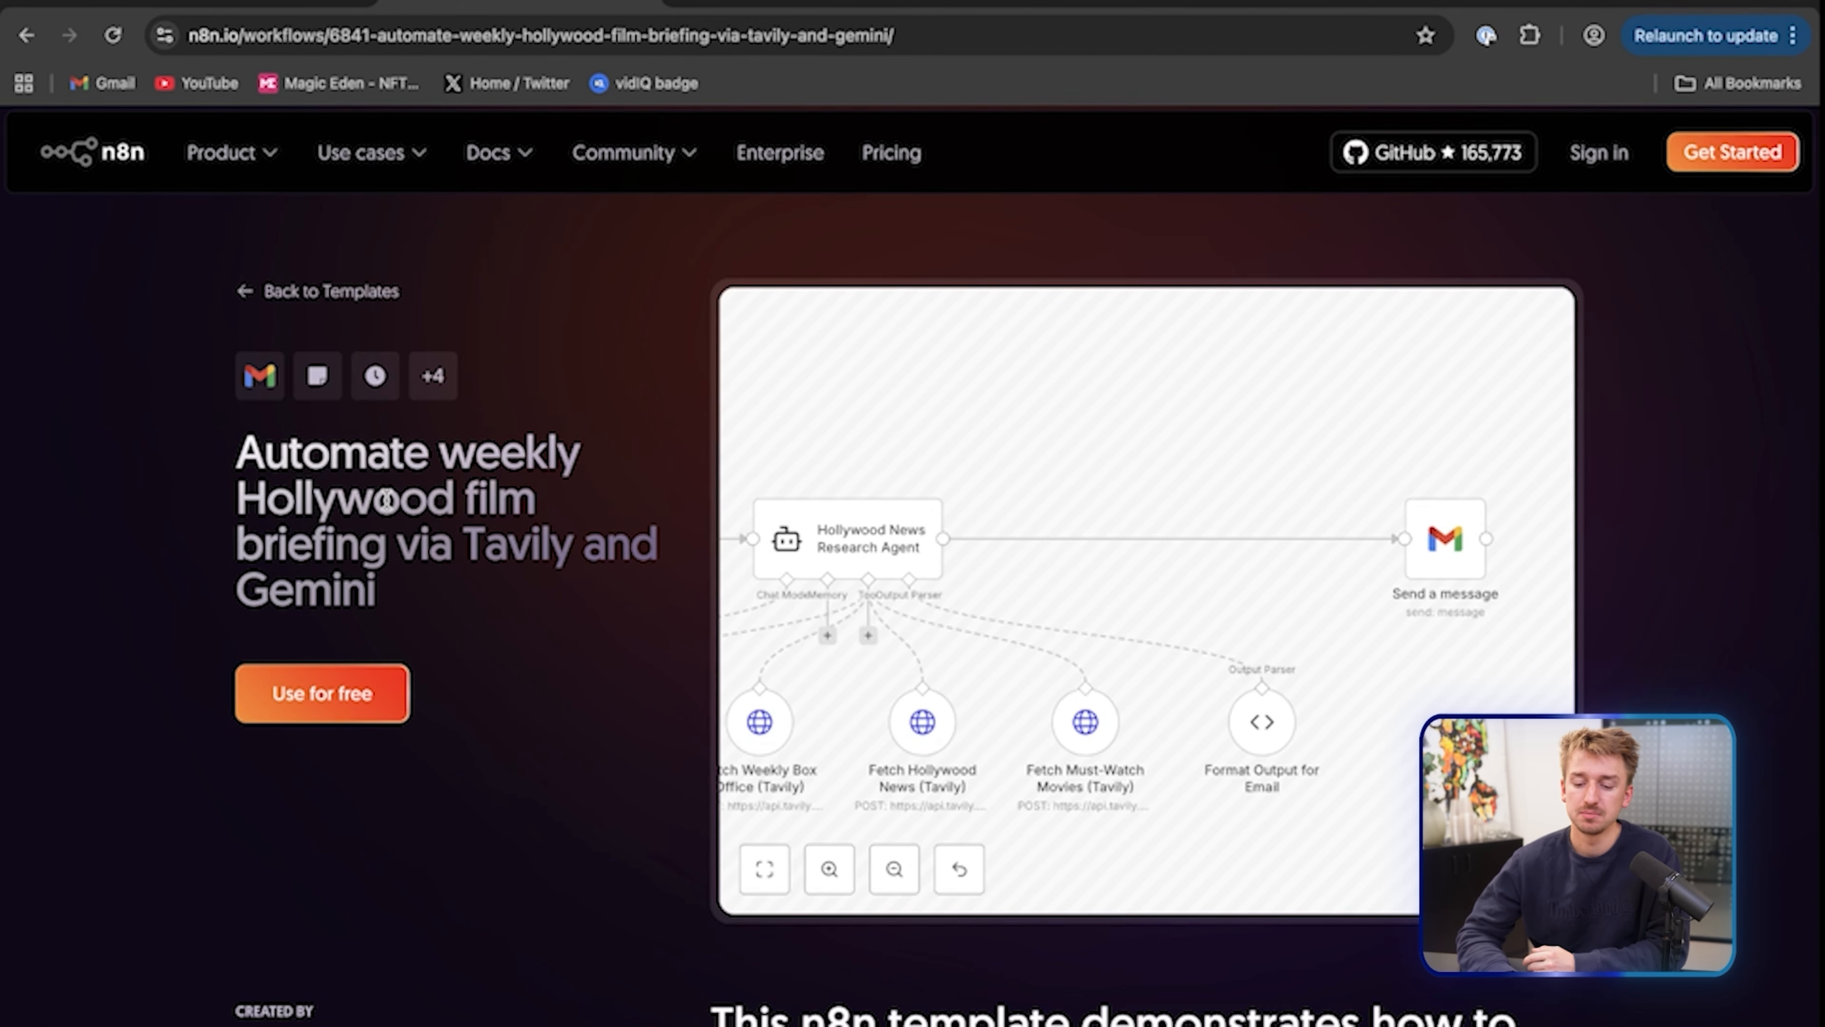
pyautogui.hotkey('alt', 'Left')
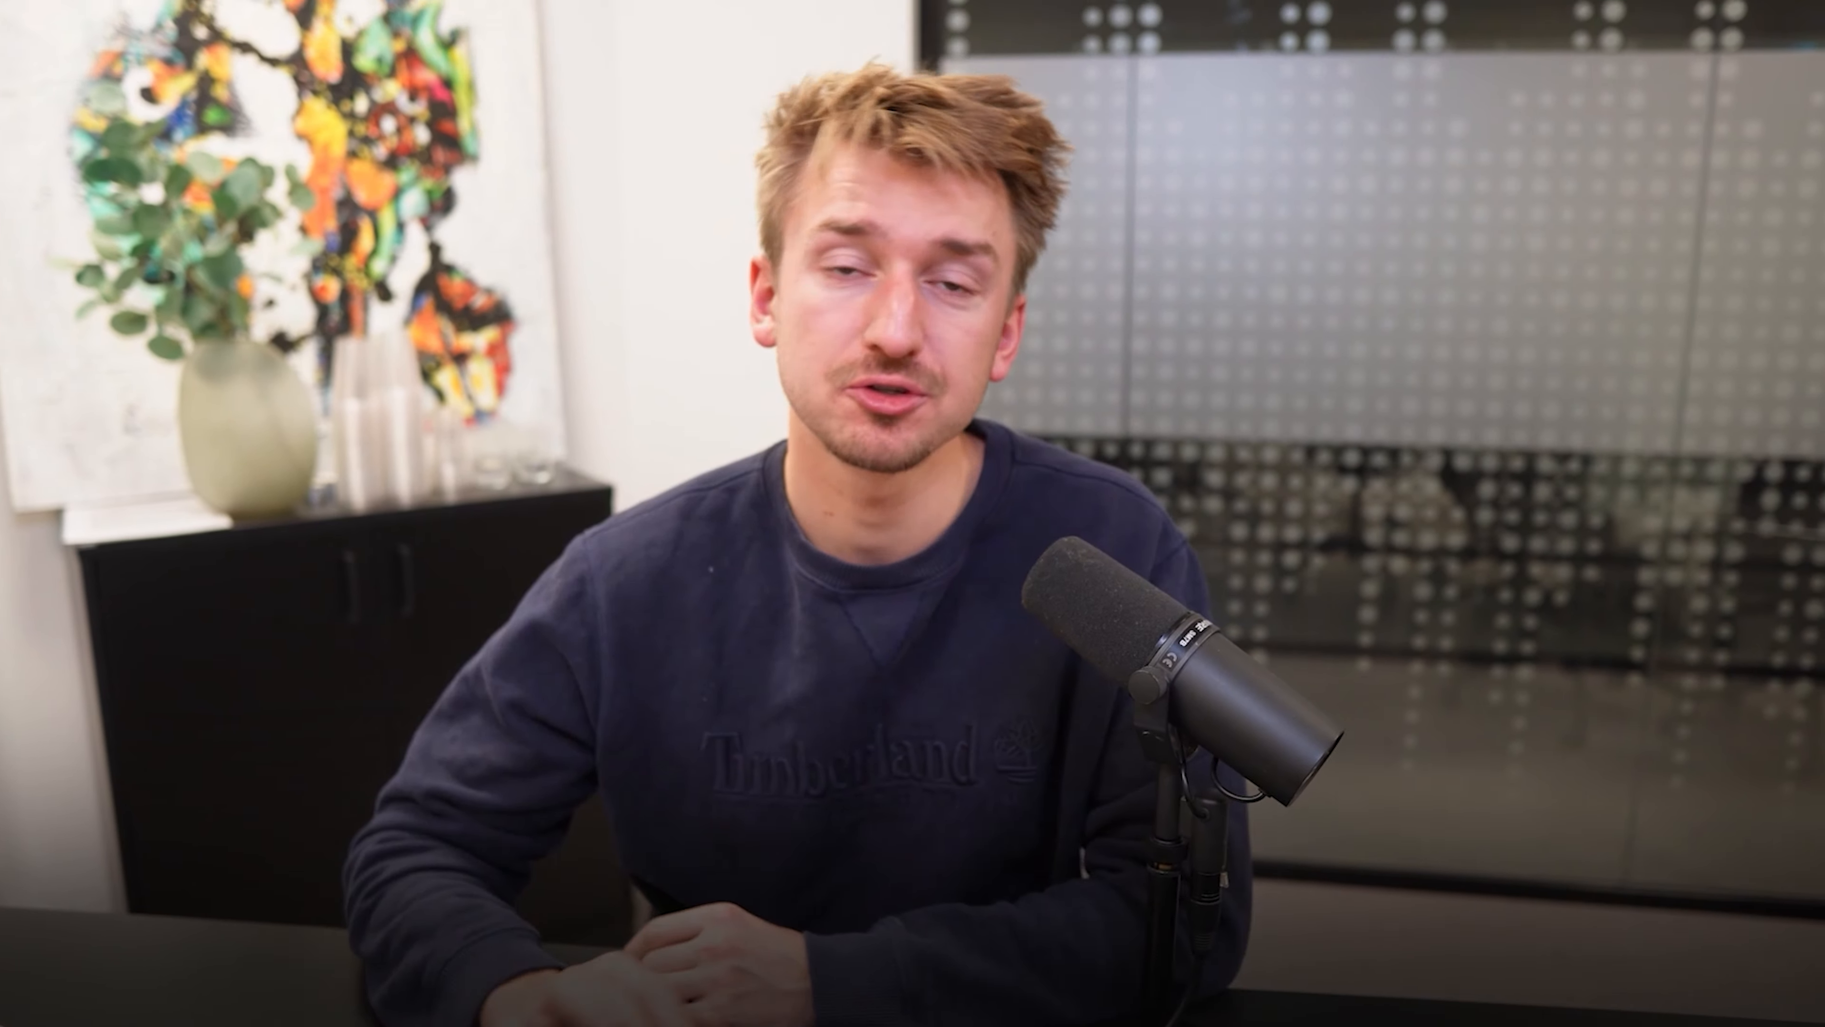